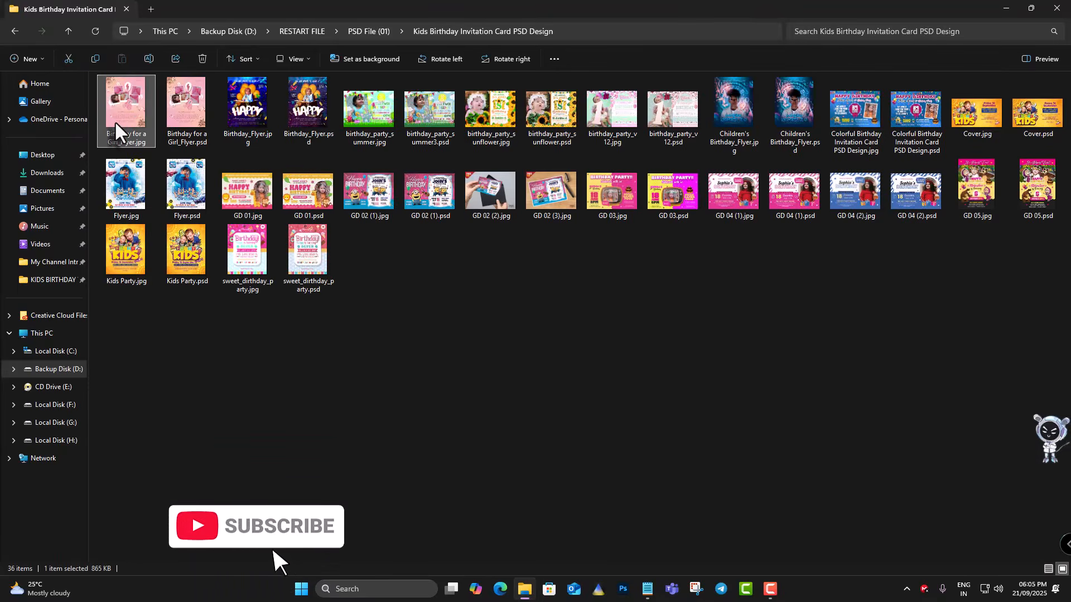
# Open Birthday for a Girl_Flyer.jpg and examine its photo collage, teddy bear, birthday title and address text up close.
pyautogui.doubleClick(115, 121)
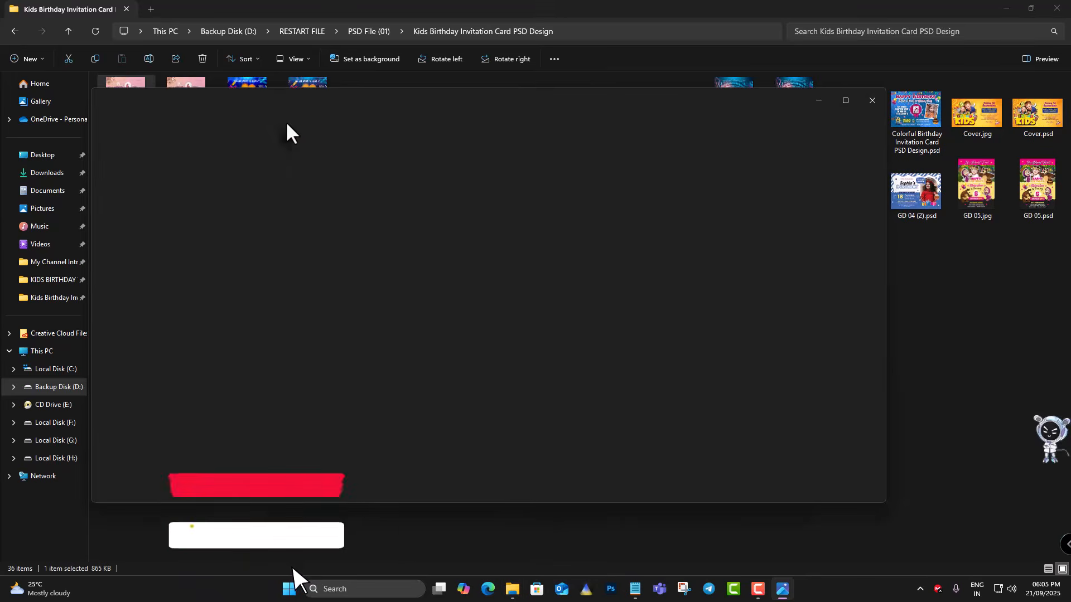
pyautogui.moveTo(530, 90); pyautogui.dragTo(600, 62)
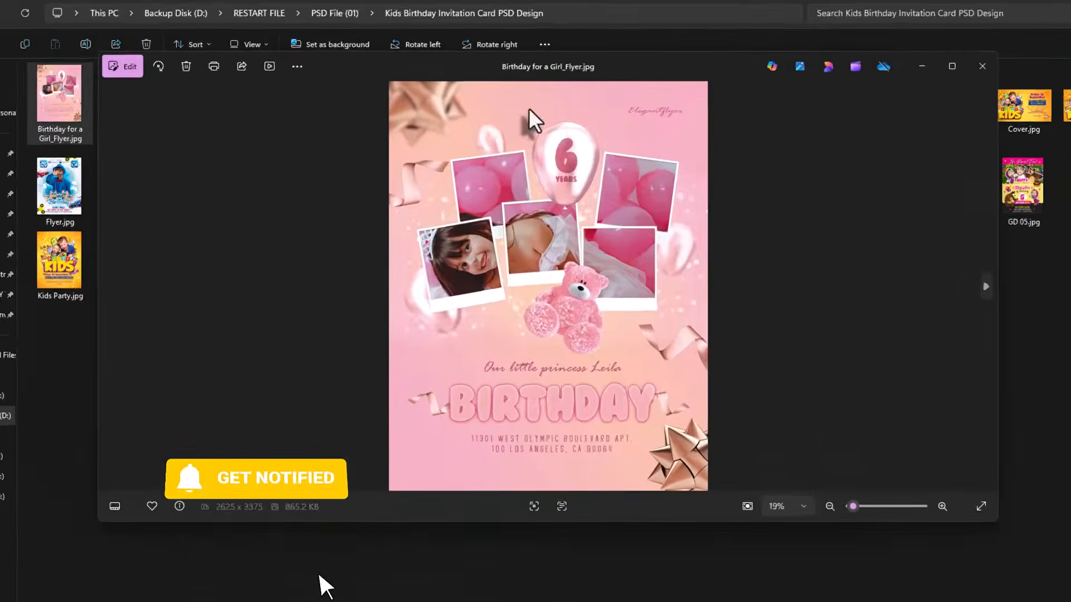
pyautogui.scroll(1, 598, 297)
pyautogui.scroll(3, 584, 355)
pyautogui.moveTo(558, 179); pyautogui.dragTo(545, 448)
pyautogui.scroll(3, 546, 448)
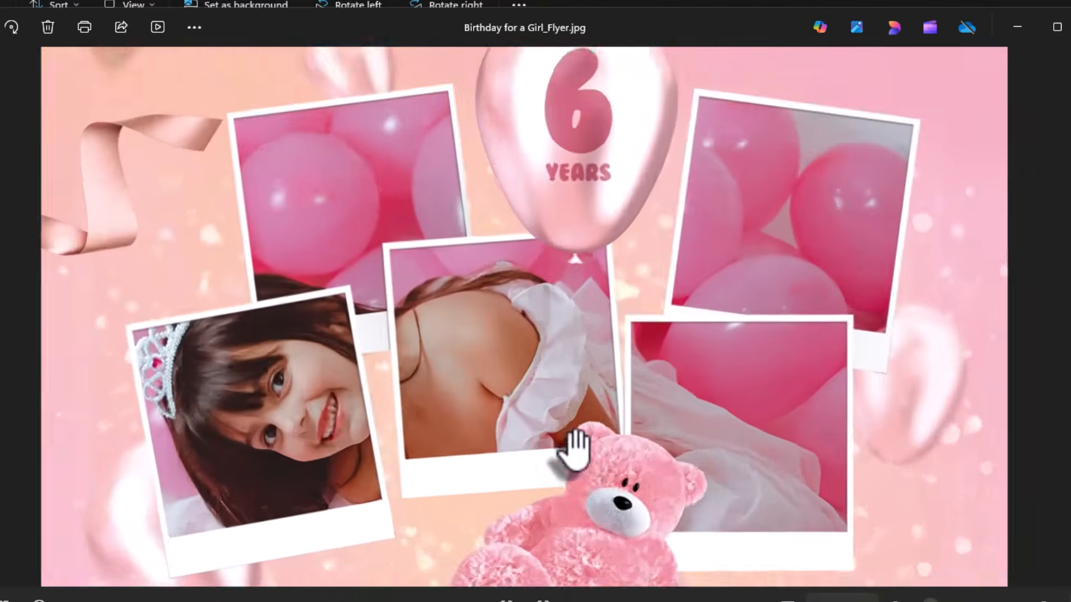
pyautogui.moveTo(546, 268)
pyautogui.mouseDown()
pyautogui.moveTo(540, 419)
pyautogui.moveTo(526, 268)
pyautogui.mouseUp()
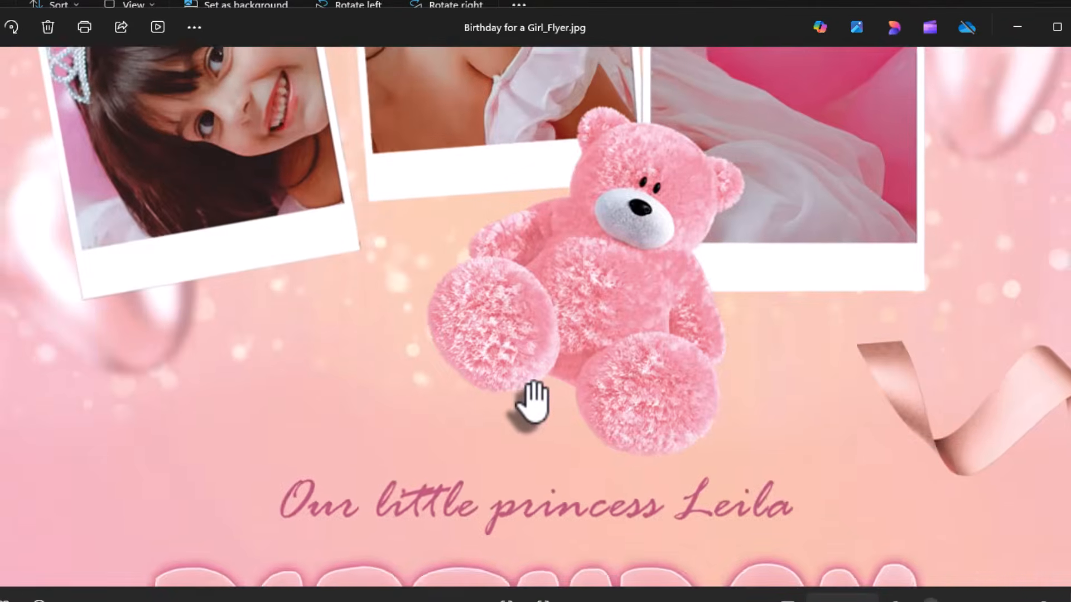
pyautogui.moveTo(533, 401); pyautogui.dragTo(507, 162)
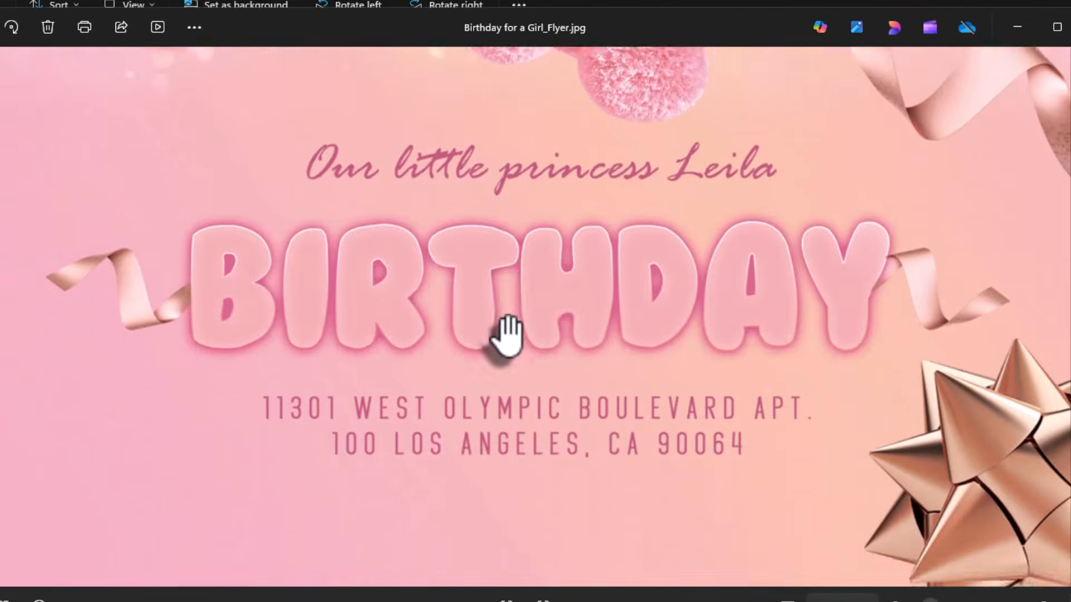
pyautogui.scroll(-2, 504, 335)
pyautogui.moveTo(563, 267); pyautogui.dragTo(574, 397)
pyautogui.scroll(-3, 574, 397)
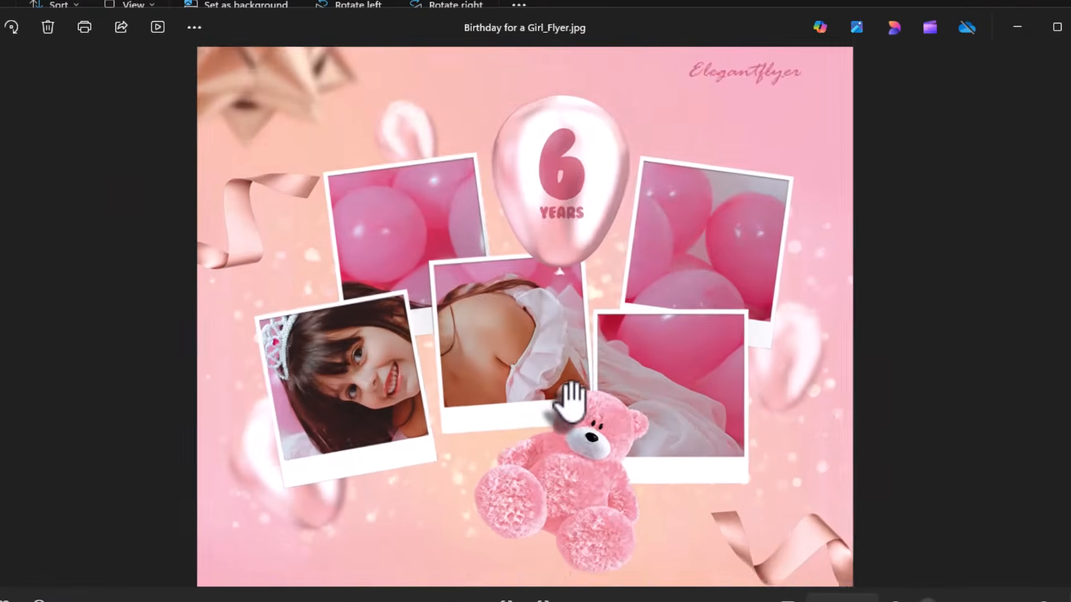
# Go to Birthday_Flyer.jpg and inspect the child's picture, the HAPPY BIRTHDAY lettering and the event details up close.
pyautogui.press('Right')
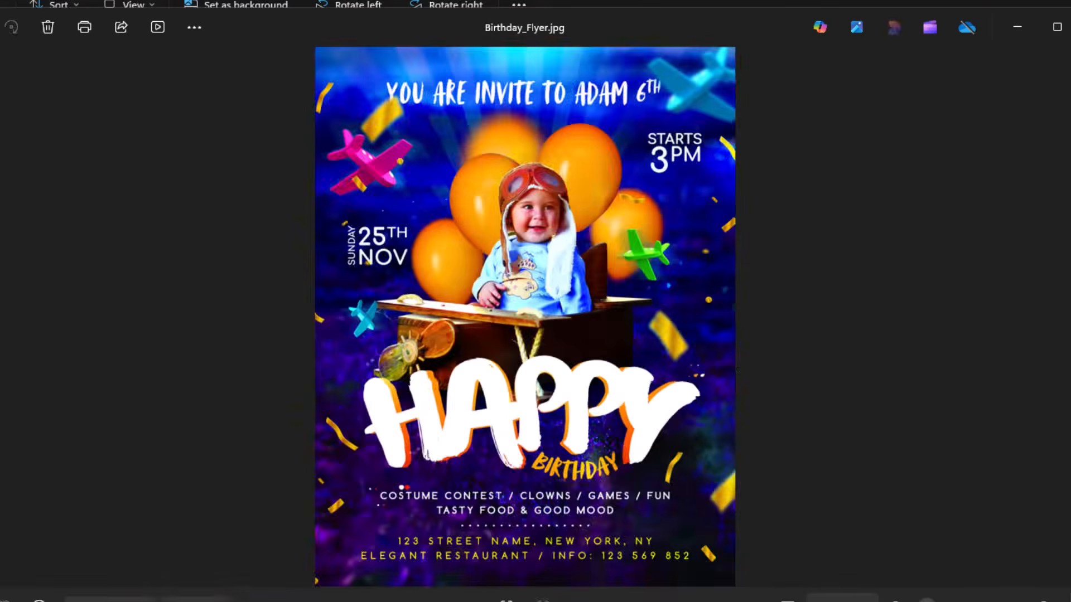
pyautogui.scroll(3, 518, 327)
pyautogui.moveTo(534, 139); pyautogui.dragTo(497, 298)
pyautogui.moveTo(516, 396); pyautogui.dragTo(432, 161)
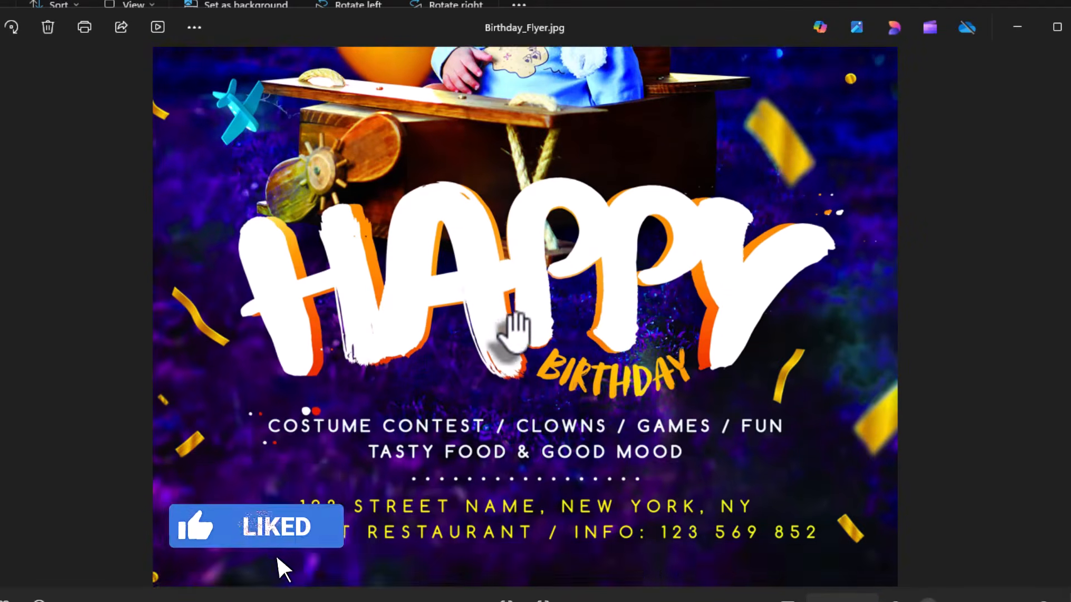
pyautogui.scroll(2, 519, 339)
pyautogui.moveTo(552, 456); pyautogui.dragTo(524, 280)
pyautogui.scroll(-1, 531, 400)
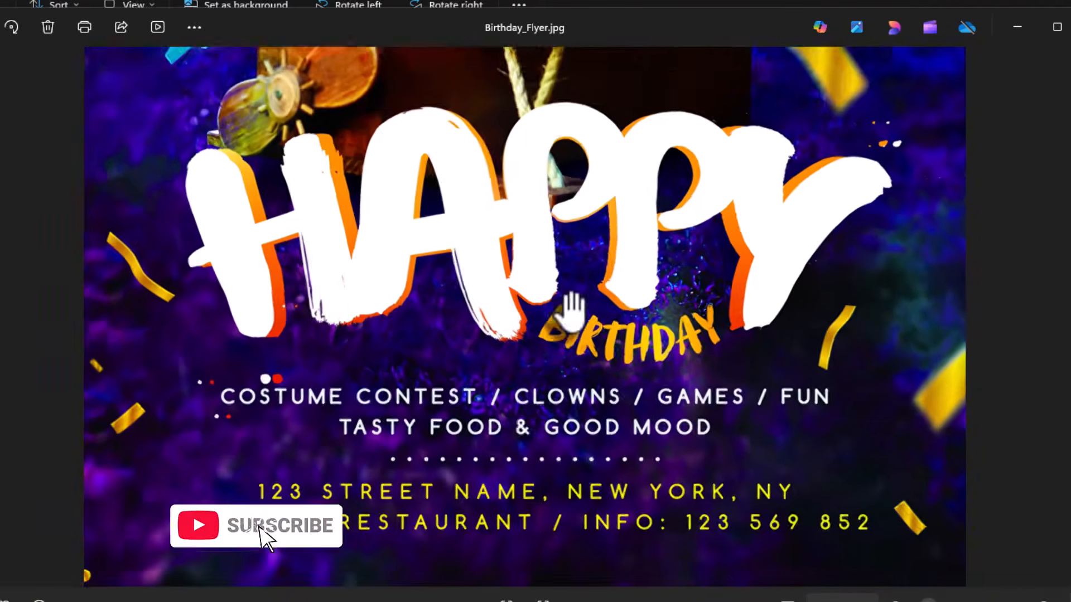
pyautogui.moveTo(570, 312); pyautogui.dragTo(593, 483)
pyautogui.scroll(-4, 574, 339)
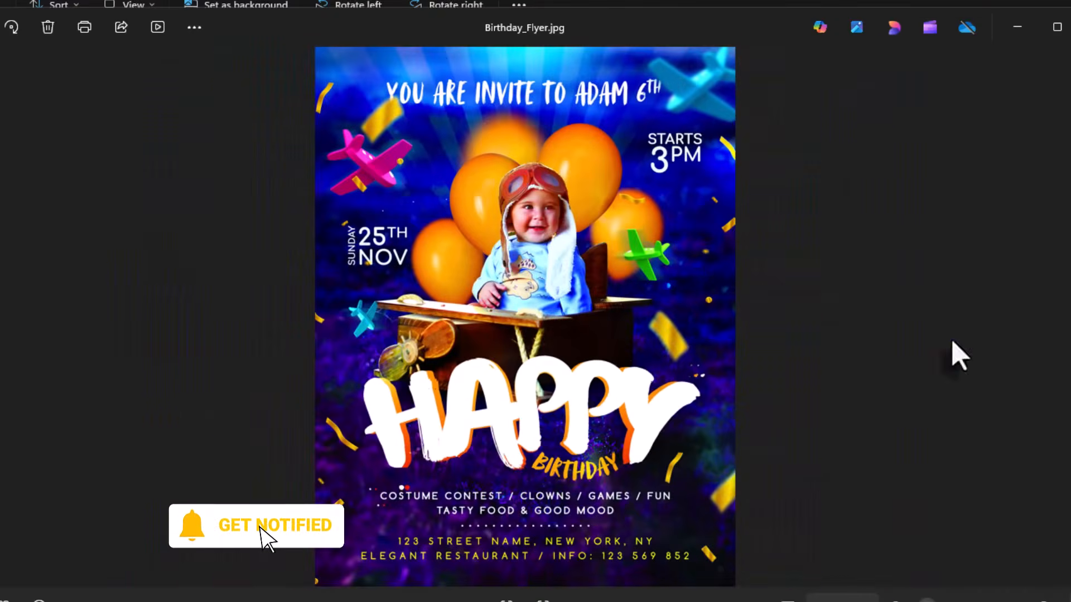
# Bring up birthday_party_summer.jpg and examine its balloons, elephant artwork and invitation text in close-up.
pyautogui.click(1018, 340)
pyautogui.scroll(4, 551, 316)
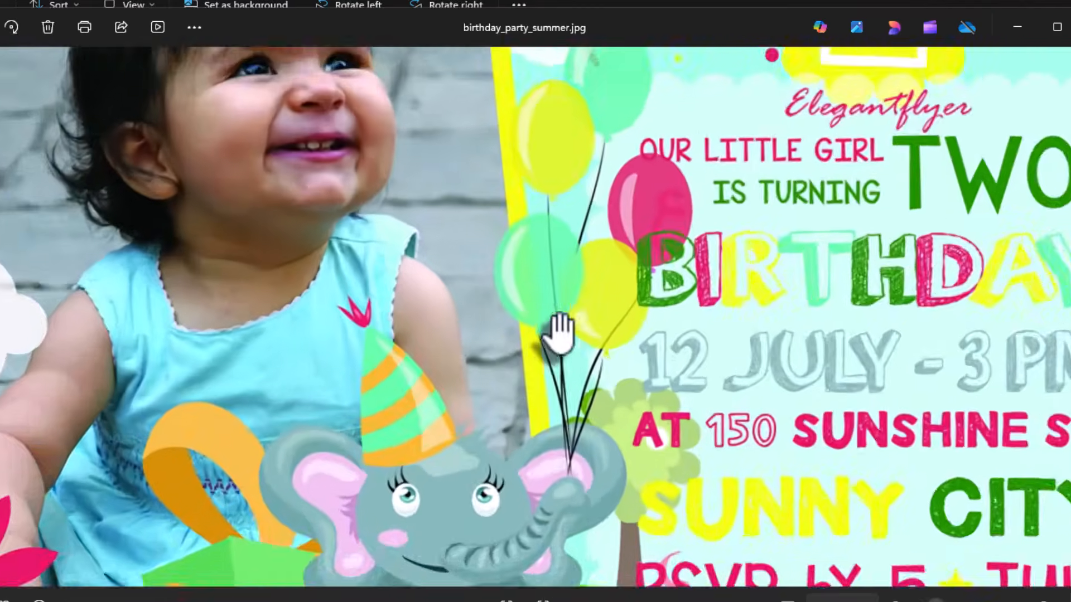
pyautogui.moveTo(592, 239); pyautogui.dragTo(337, 378)
pyautogui.moveTo(552, 433); pyautogui.dragTo(500, 256)
pyautogui.moveTo(563, 361); pyautogui.dragTo(560, 266)
pyautogui.scroll(-3, 561, 266)
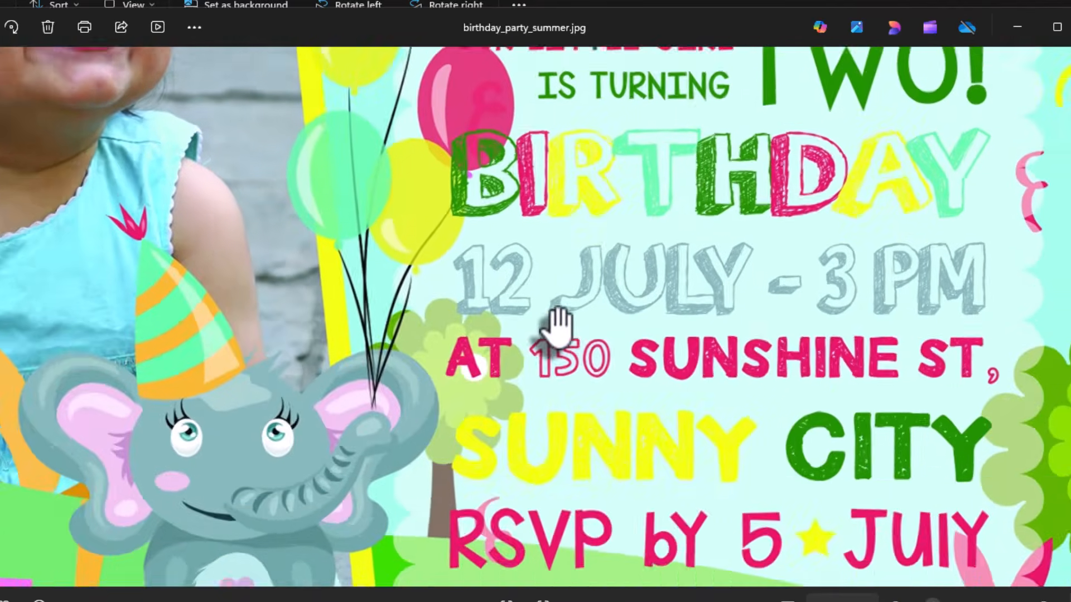
pyautogui.scroll(-2, 640, 286)
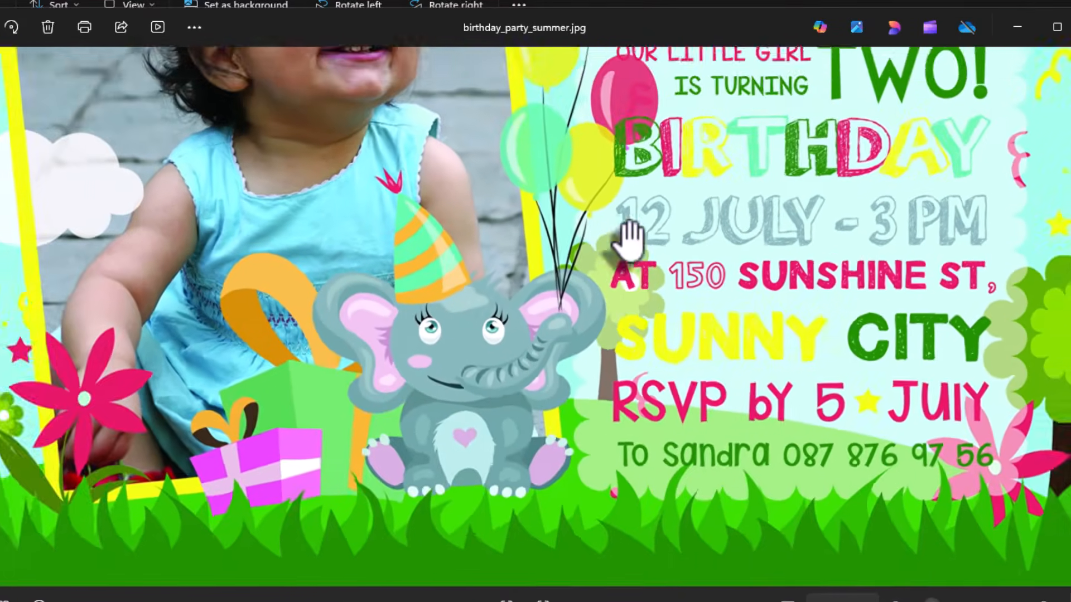
pyautogui.moveTo(626, 239); pyautogui.dragTo(626, 461)
pyautogui.scroll(-2, 605, 450)
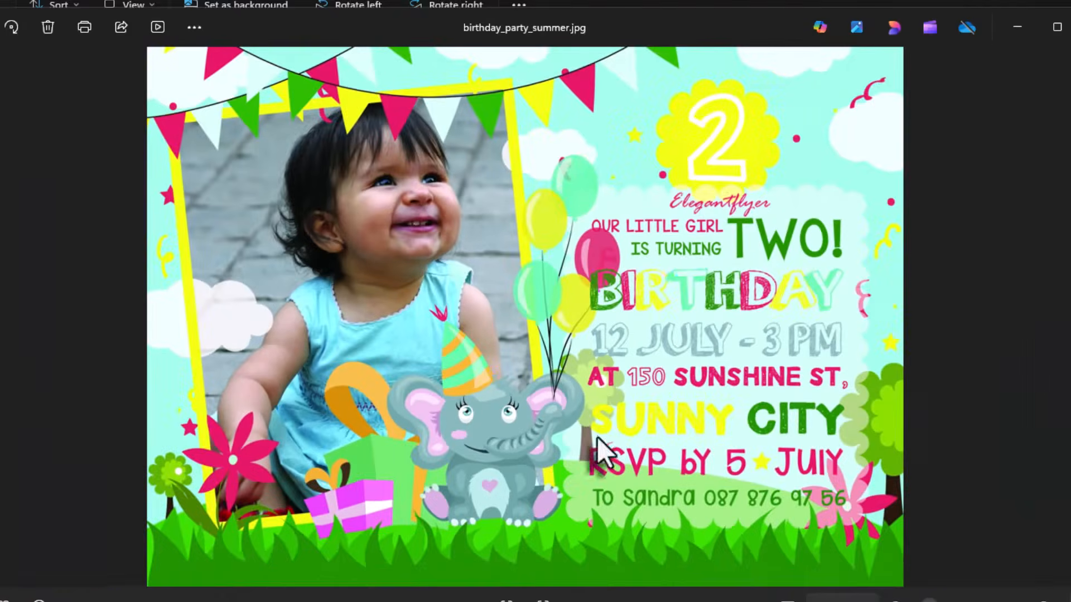
# Show birthday_party_sunflower.jpg and look closely at its 1st birthday lettering, date and address lines.
pyautogui.press('Right')
pyautogui.scroll(3, 540, 380)
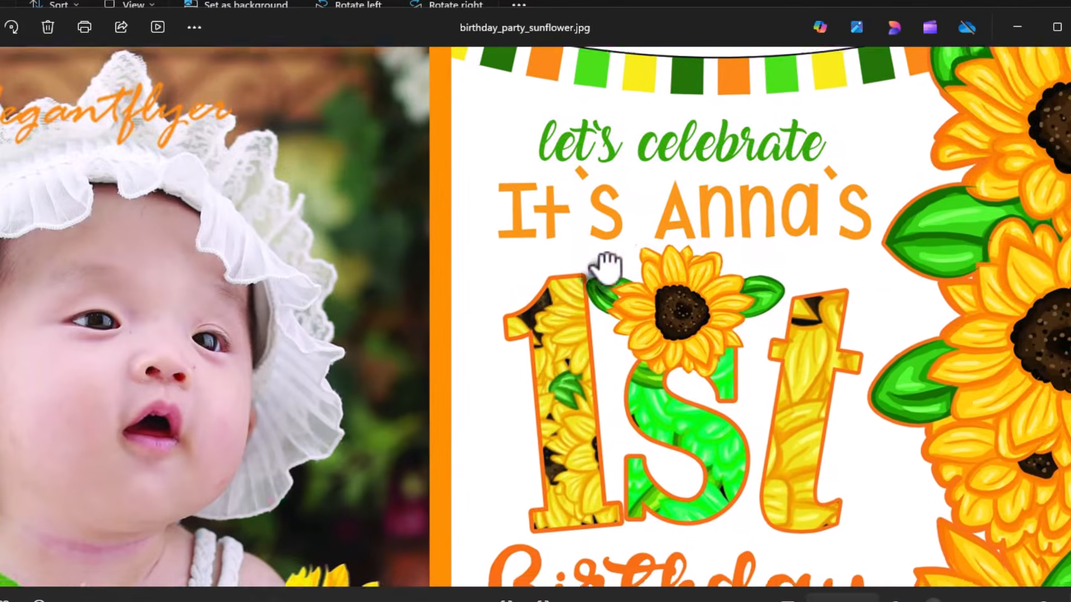
pyautogui.scroll(-5, 707, 302)
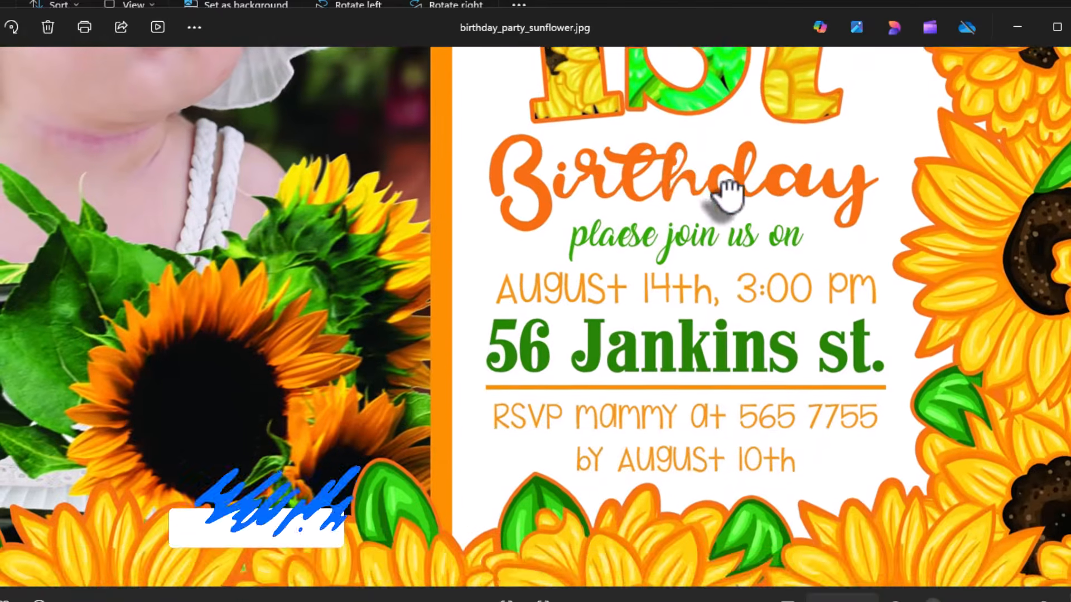
pyautogui.scroll(-3, 686, 327)
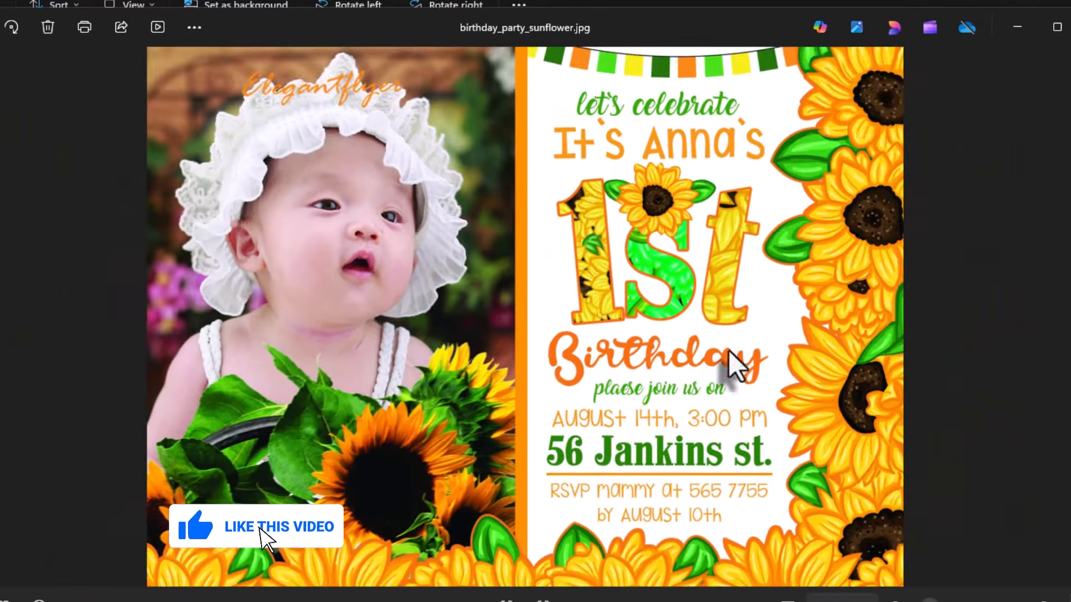
# Advance to birthday_party_v12.jpg and examine the baby photo, birthday heading and event details up close.
pyautogui.click(1058, 330)
pyautogui.scroll(3, 549, 335)
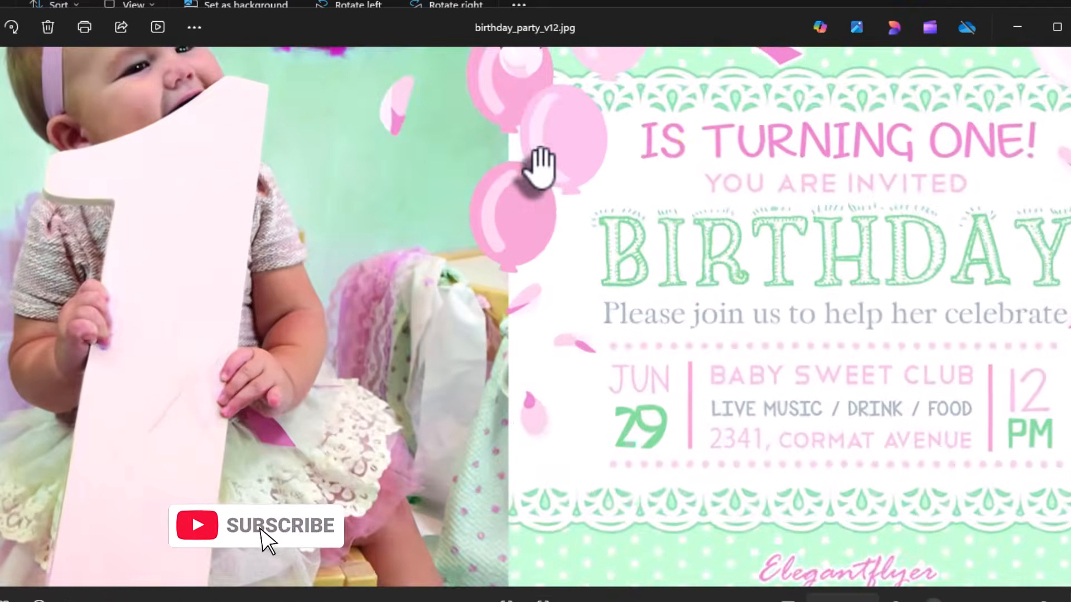
pyautogui.moveTo(540, 167); pyautogui.dragTo(765, 261)
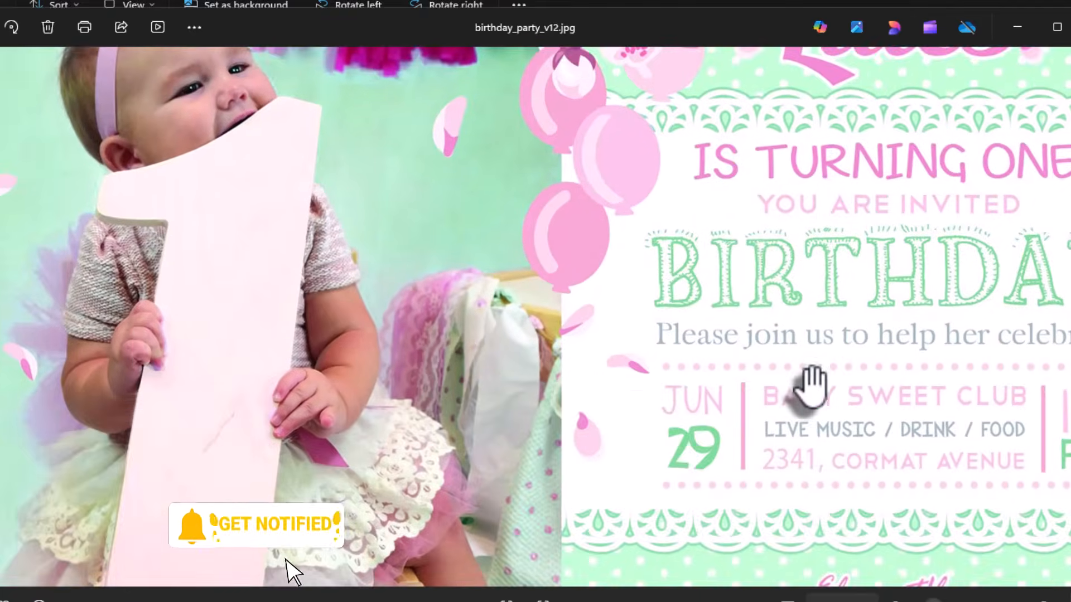
pyautogui.moveTo(810, 389); pyautogui.dragTo(688, 174)
pyautogui.scroll(-4, 685, 274)
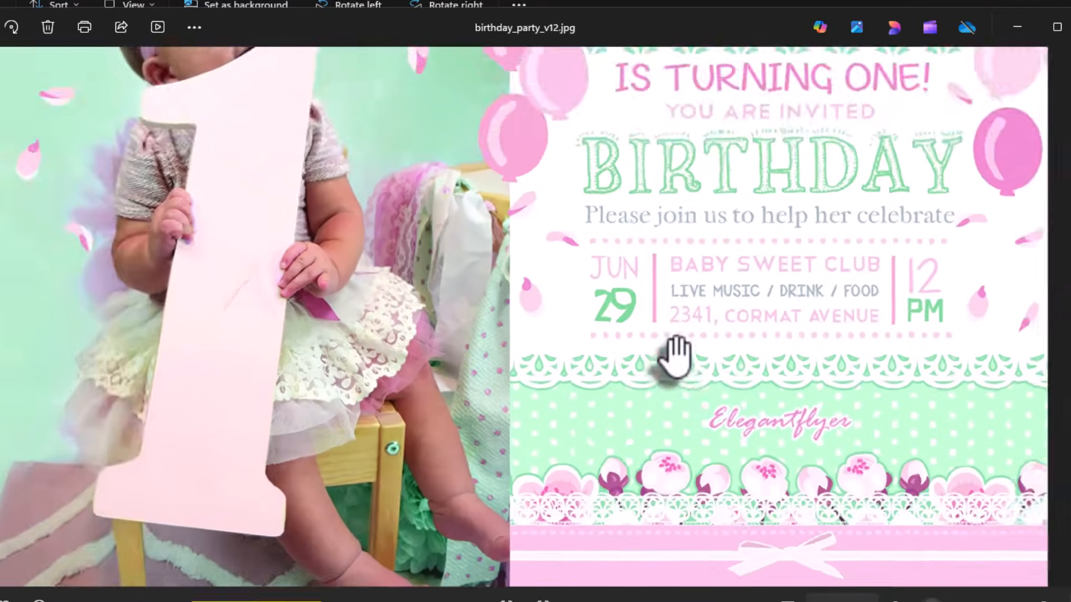
# View Children's Birthday_Flyer.jpg and inspect it in close-up from the header text down to the name and contact lines.
pyautogui.press('Right')
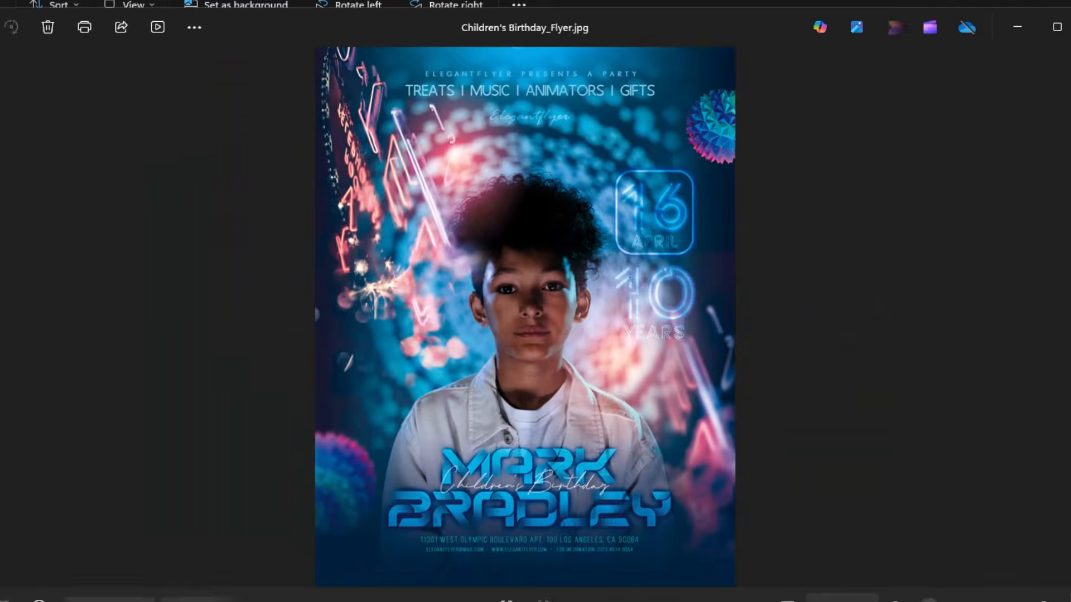
pyautogui.scroll(5, 624, 364)
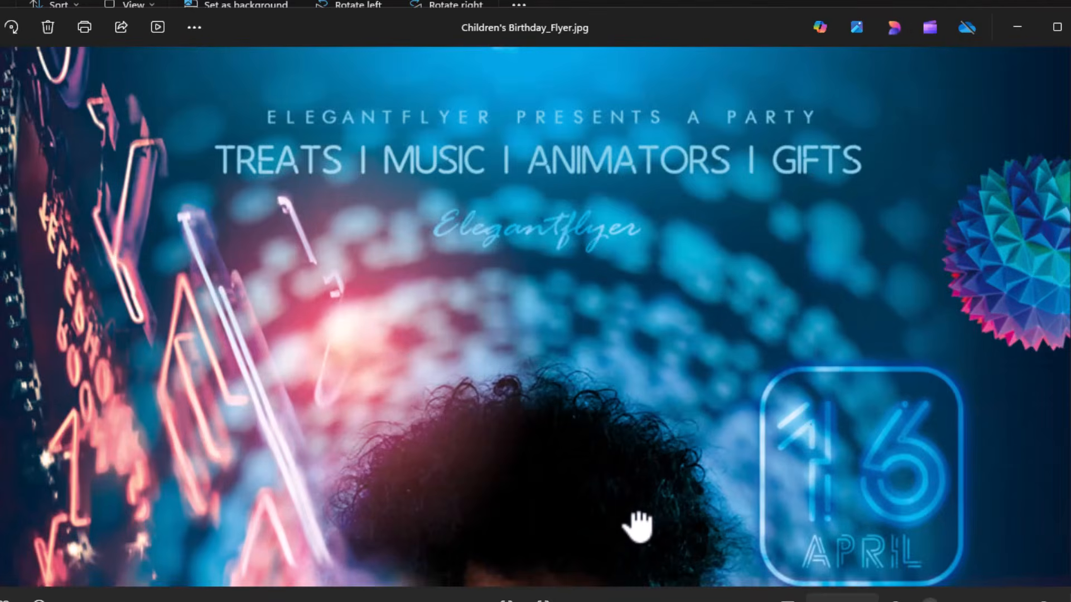
pyautogui.moveTo(639, 502); pyautogui.dragTo(649, 270)
pyautogui.moveTo(674, 397); pyautogui.dragTo(657, 206)
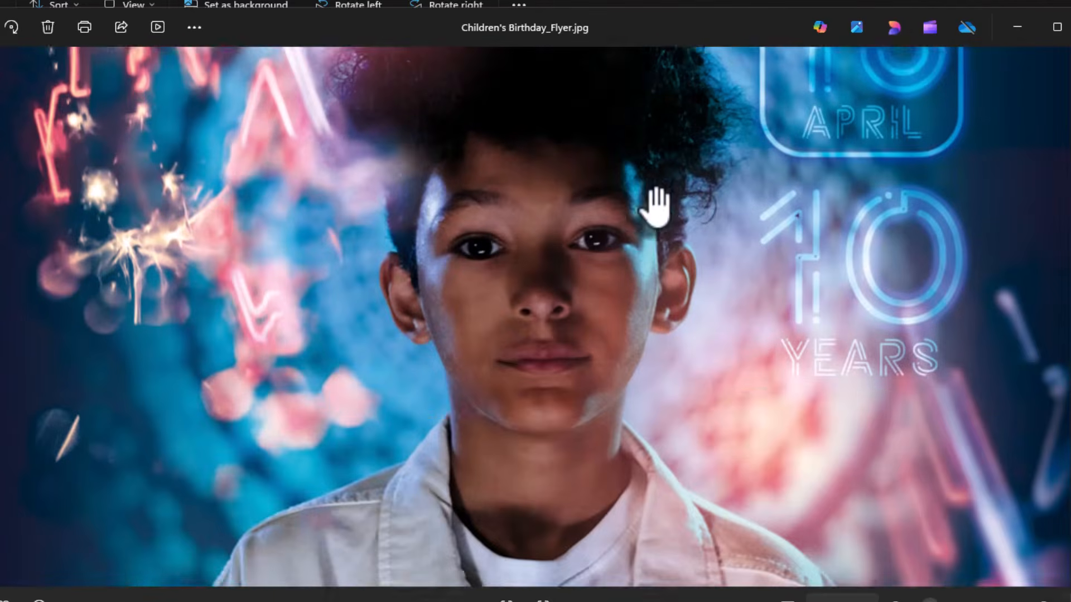
pyautogui.moveTo(741, 401); pyautogui.dragTo(735, 204)
pyautogui.scroll(-2, 736, 209)
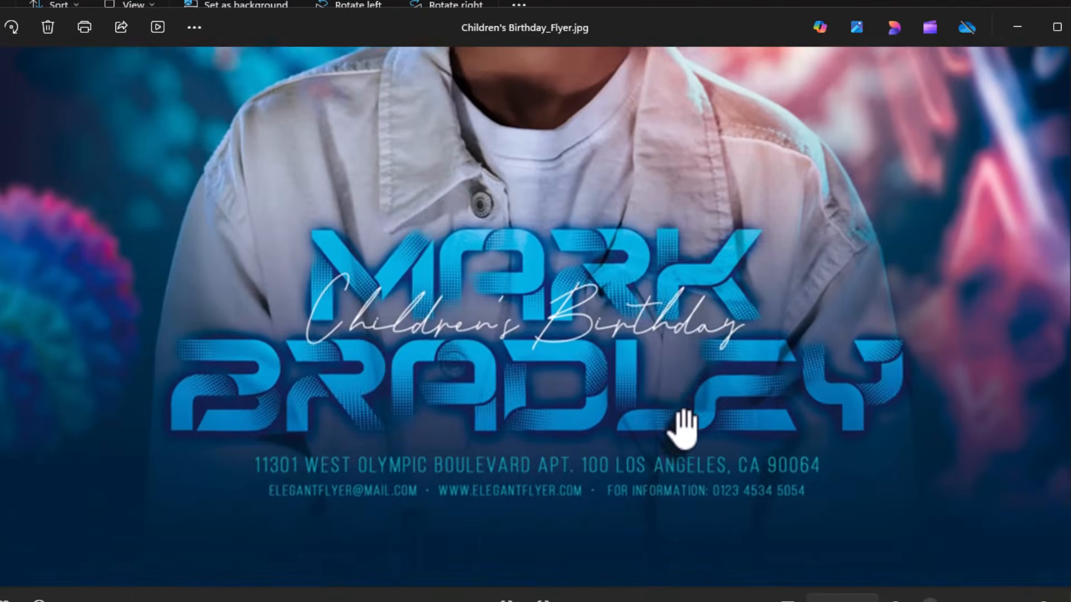
pyautogui.scroll(-3, 680, 437)
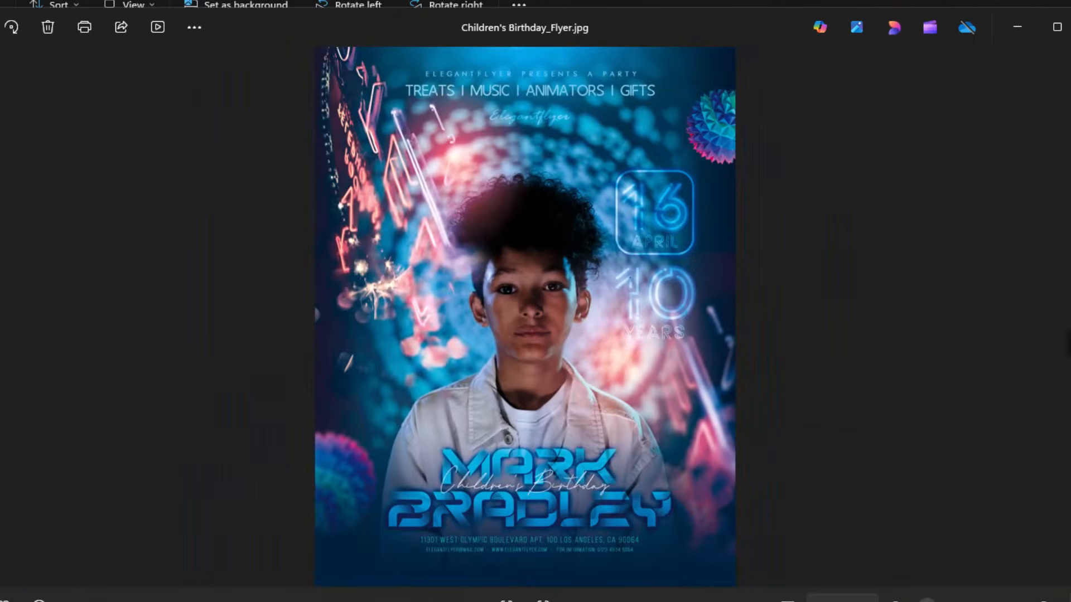
# Display Colorful Birthday Invitation Card PSD Design.jpg and examine its date badge, girl's photo and venue details.
pyautogui.press('Right')
pyautogui.scroll(3, 652, 348)
pyautogui.moveTo(686, 173); pyautogui.dragTo(729, 268)
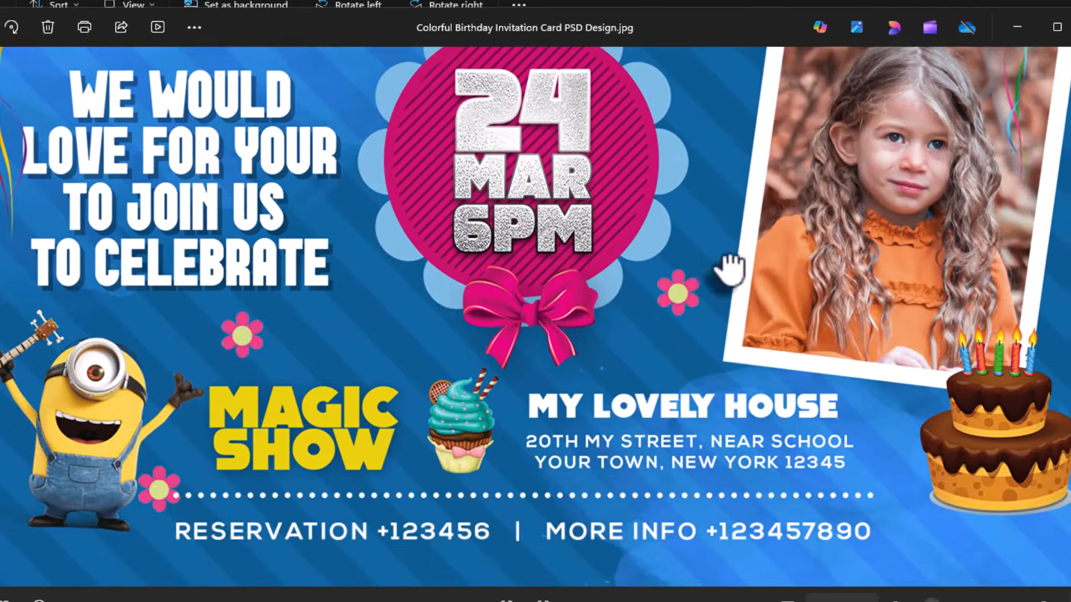
pyautogui.scroll(-1, 721, 389)
pyautogui.scroll(-2, 725, 390)
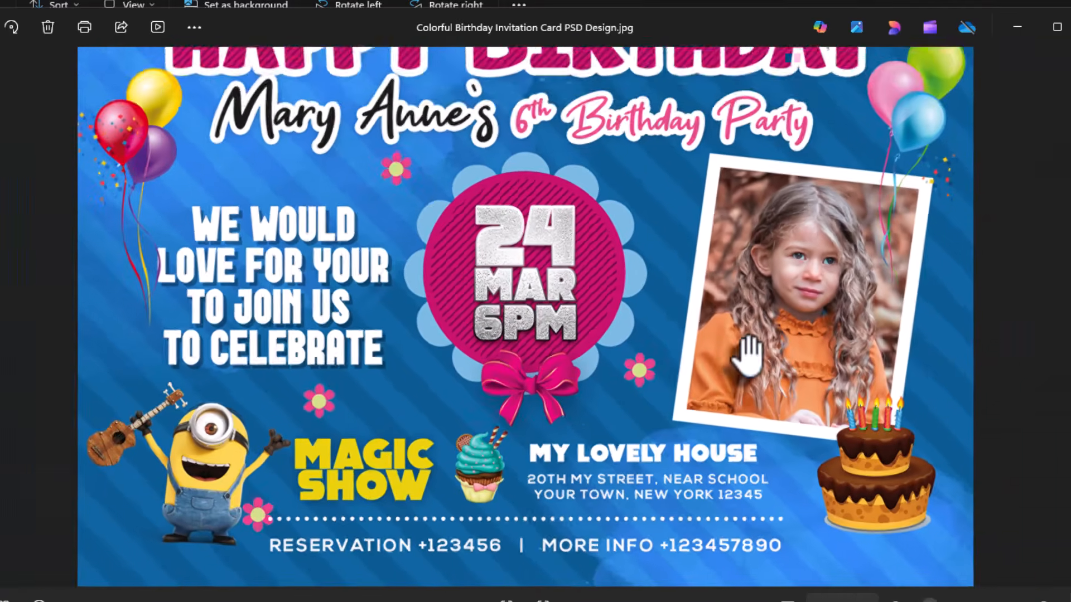
# Move on to Cover.jpg and look closely at the PARTY KIDS artwork and the event information beside it.
pyautogui.press('Right')
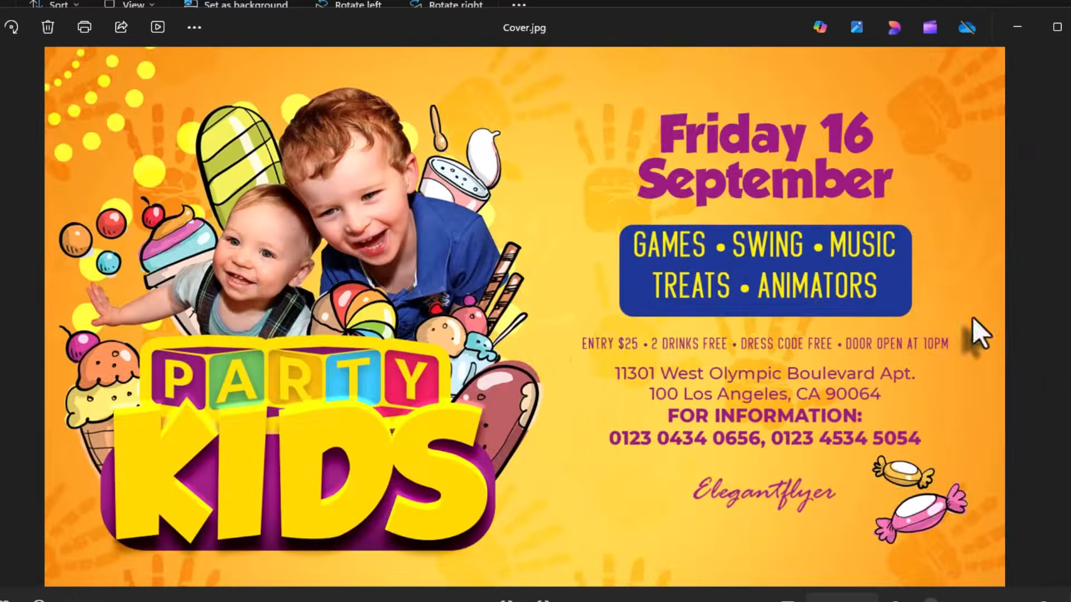
pyautogui.scroll(2, 590, 346)
pyautogui.moveTo(559, 246); pyautogui.dragTo(745, 165)
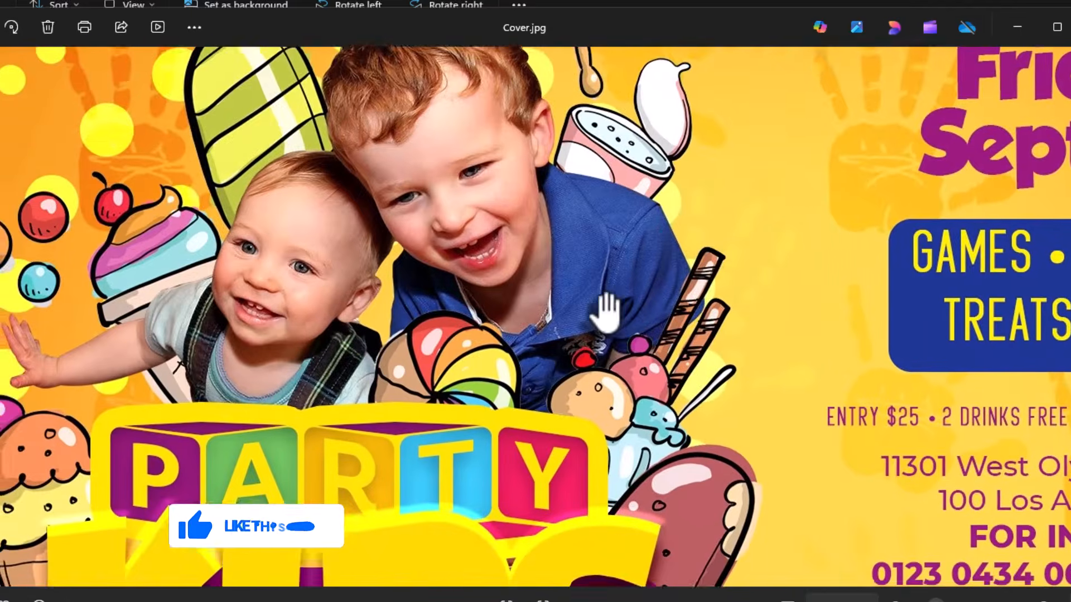
pyautogui.moveTo(607, 320); pyautogui.dragTo(584, 196)
pyautogui.moveTo(770, 257); pyautogui.dragTo(378, 234)
pyautogui.moveTo(741, 196); pyautogui.dragTo(719, 460)
pyautogui.scroll(-4, 741, 370)
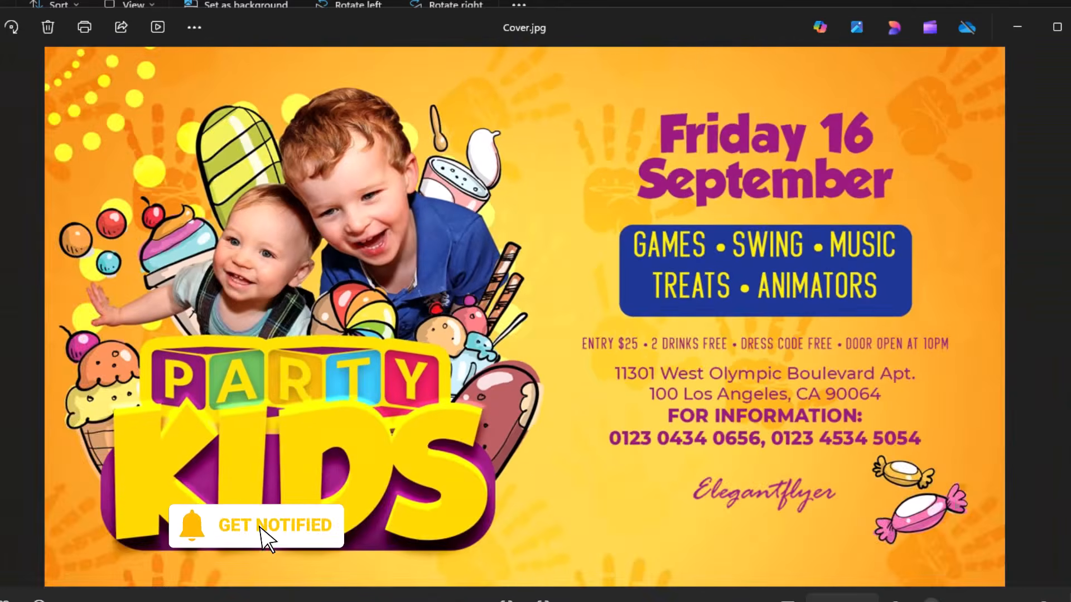
# Continue to Flyer.jpg and inspect the boy's picture, the letter-block name, the Birthday title and the venue text up close.
pyautogui.click(1044, 335)
pyautogui.scroll(3, 596, 373)
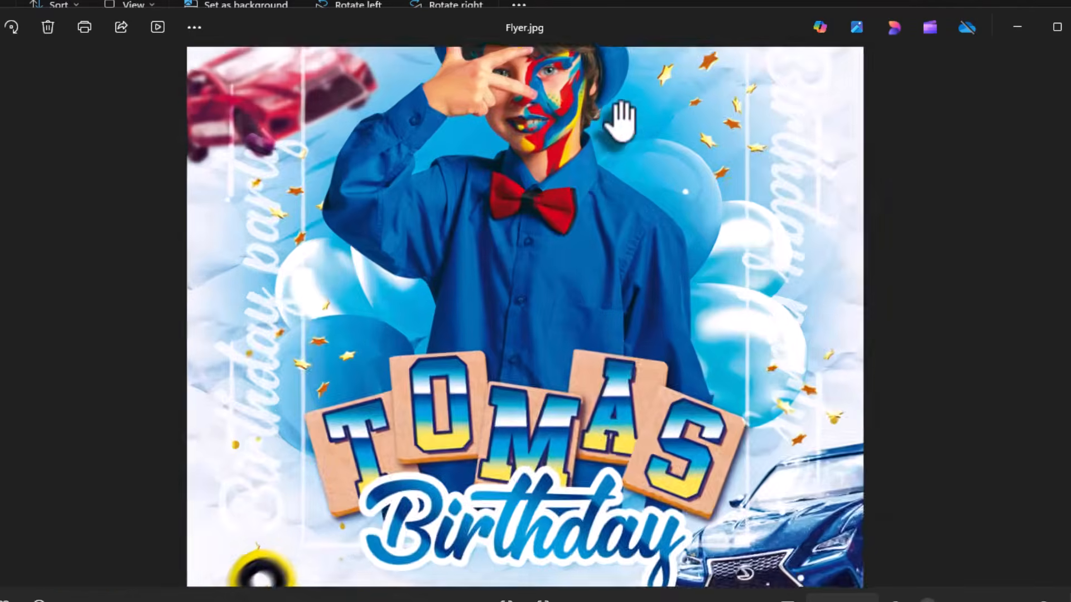
pyautogui.moveTo(617, 120); pyautogui.dragTo(611, 390)
pyautogui.scroll(2, 610, 390)
pyautogui.moveTo(626, 219); pyautogui.dragTo(626, 162)
pyautogui.moveTo(657, 300); pyautogui.dragTo(627, 83)
pyautogui.moveTo(617, 296); pyautogui.dragTo(585, 124)
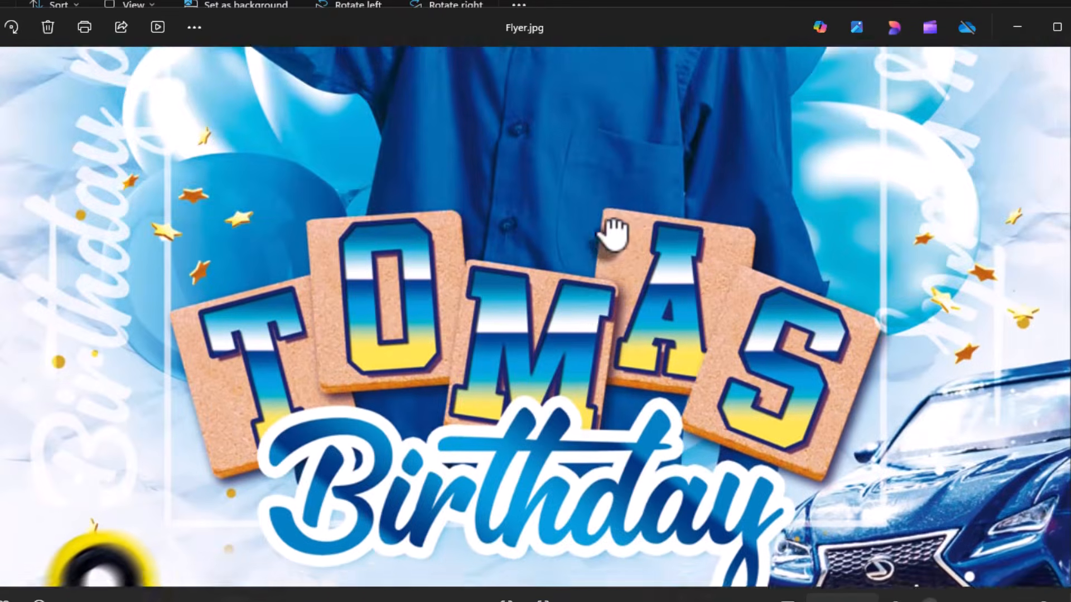
pyautogui.moveTo(611, 316); pyautogui.dragTo(612, 133)
pyautogui.moveTo(599, 184); pyautogui.dragTo(591, 140)
pyautogui.scroll(-6, 562, 301)
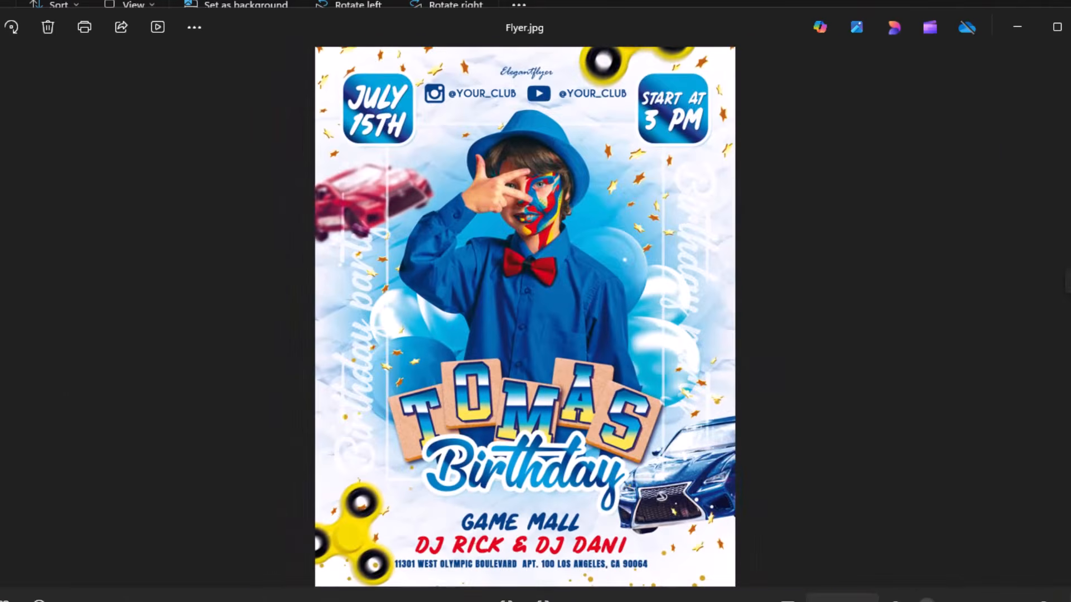
# View GD 01.jpg and inspect the header, HAPPY BIRTHDAY title, girl's photo, giraffe and venue details in close-up.
pyautogui.press('Right')
pyautogui.scroll(3, 719, 368)
pyautogui.moveTo(717, 196); pyautogui.dragTo(752, 490)
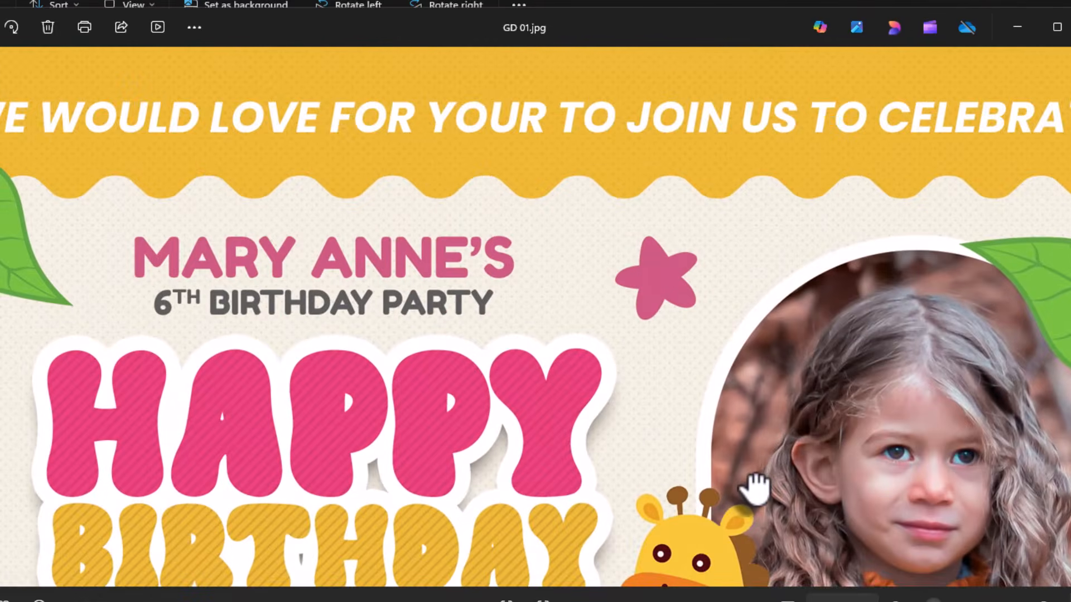
pyautogui.moveTo(877, 442); pyautogui.dragTo(892, 210)
pyautogui.moveTo(903, 359); pyautogui.dragTo(650, 316)
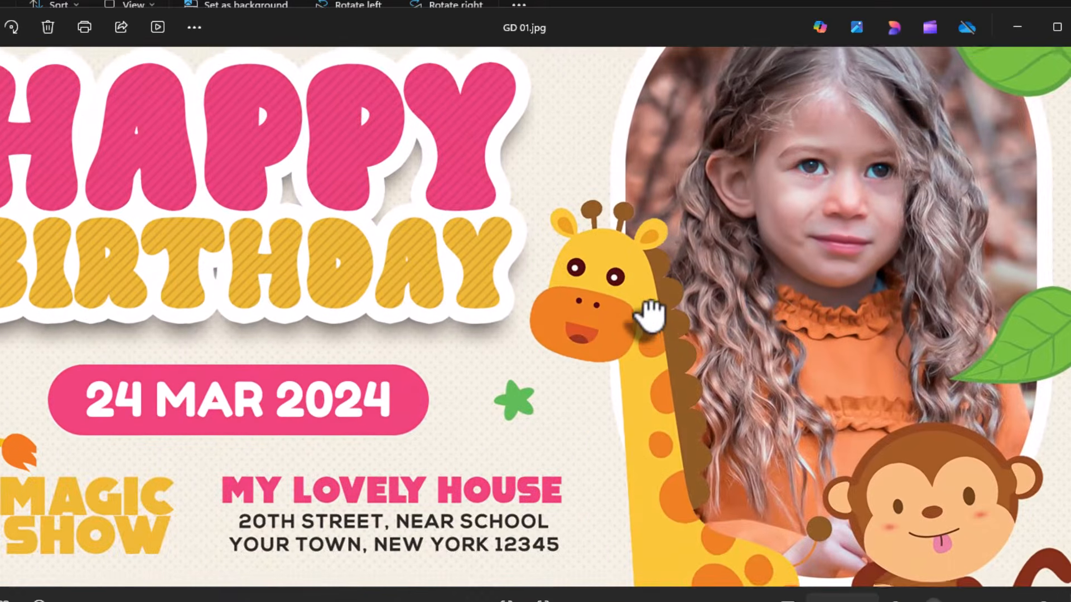
pyautogui.moveTo(652, 375); pyautogui.dragTo(657, 246)
pyautogui.moveTo(650, 312); pyautogui.dragTo(680, 188)
pyautogui.scroll(-5, 552, 275)
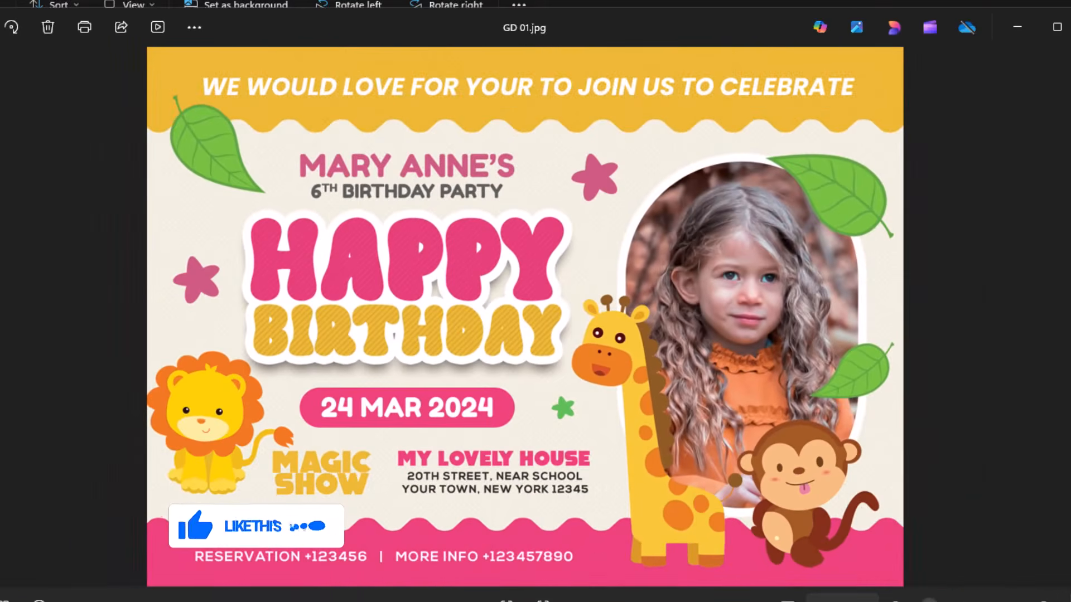
# Display GD 02 (1).jpg and examine the minion artwork, party heading and date section up close.
pyautogui.press('Right')
pyautogui.scroll(5, 545, 423)
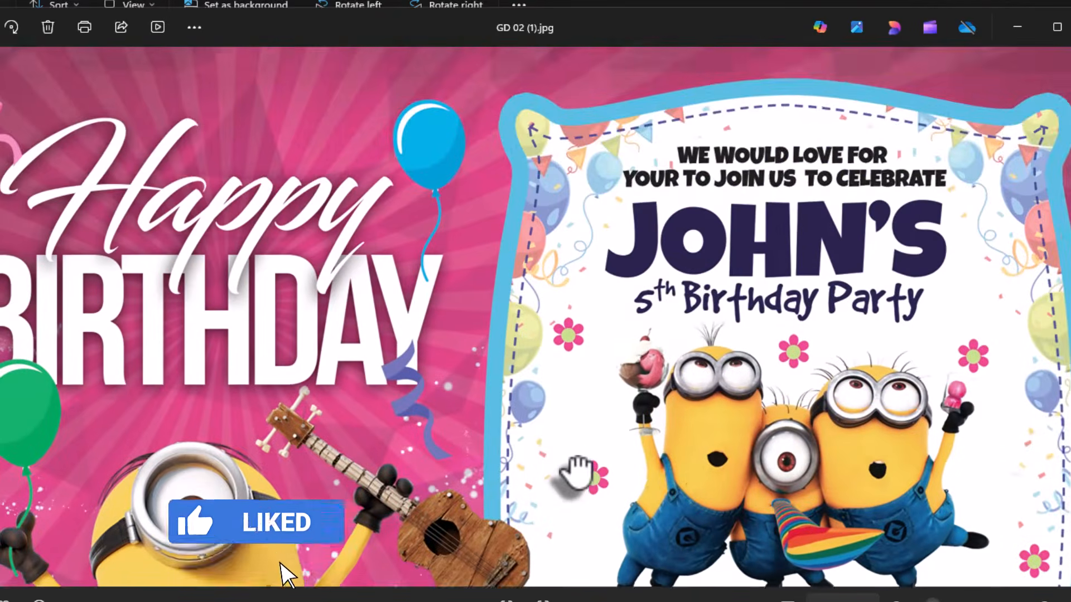
pyautogui.moveTo(577, 471); pyautogui.dragTo(695, 337)
pyautogui.scroll(2, 693, 484)
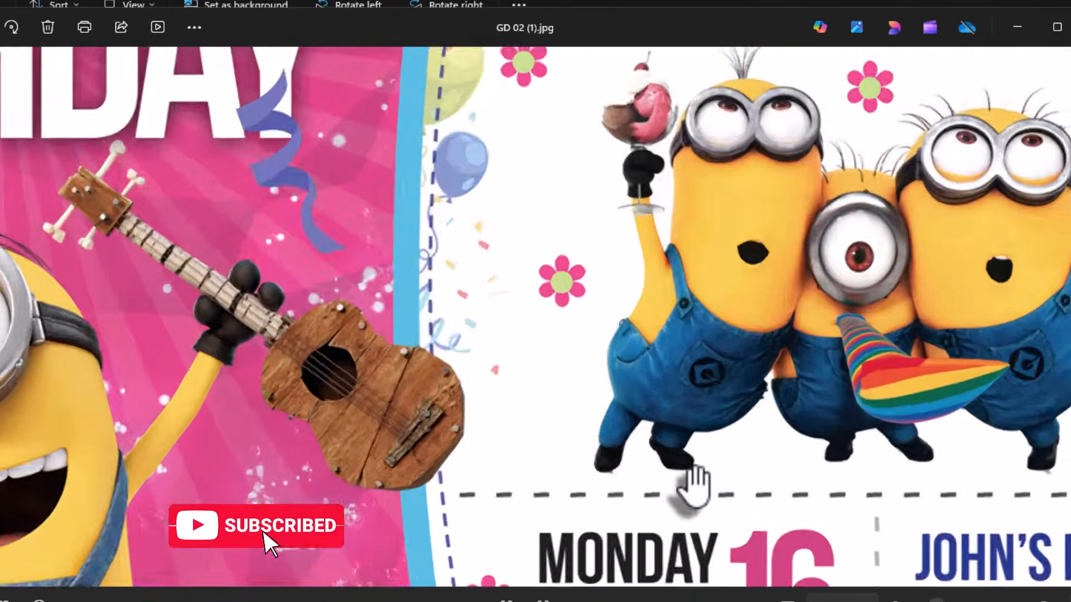
pyautogui.moveTo(693, 484); pyautogui.dragTo(697, 215)
pyautogui.scroll(-5, 668, 344)
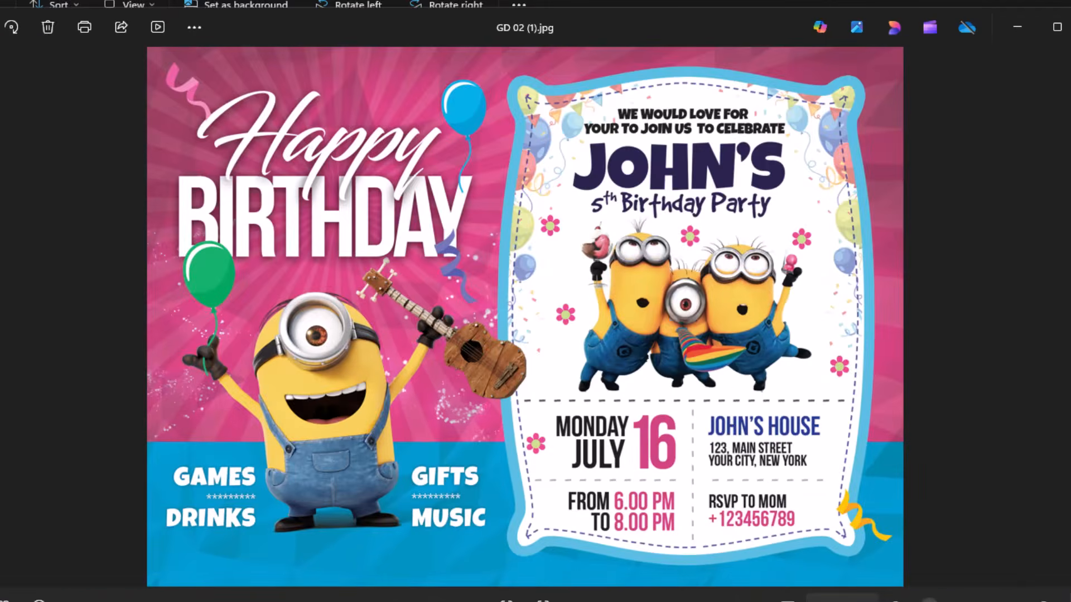
# Look over the envelope mockup in GD 02 (2).jpg and the card-with-pen mockup in GD 02 (3).jpg.
pyautogui.press('Right')
pyautogui.scroll(3, 540, 349)
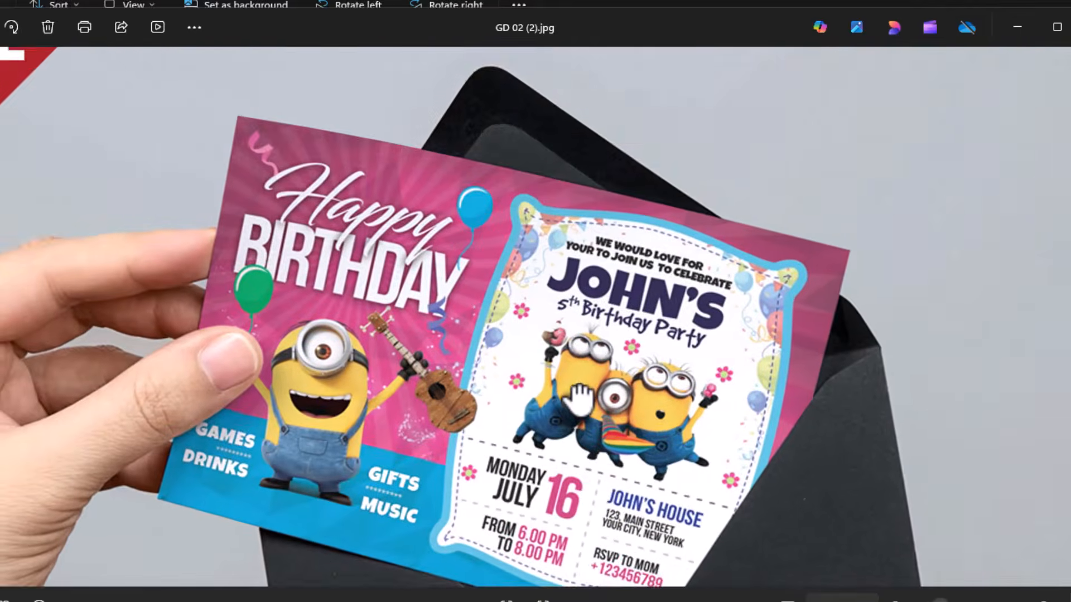
pyautogui.scroll(-3, 603, 409)
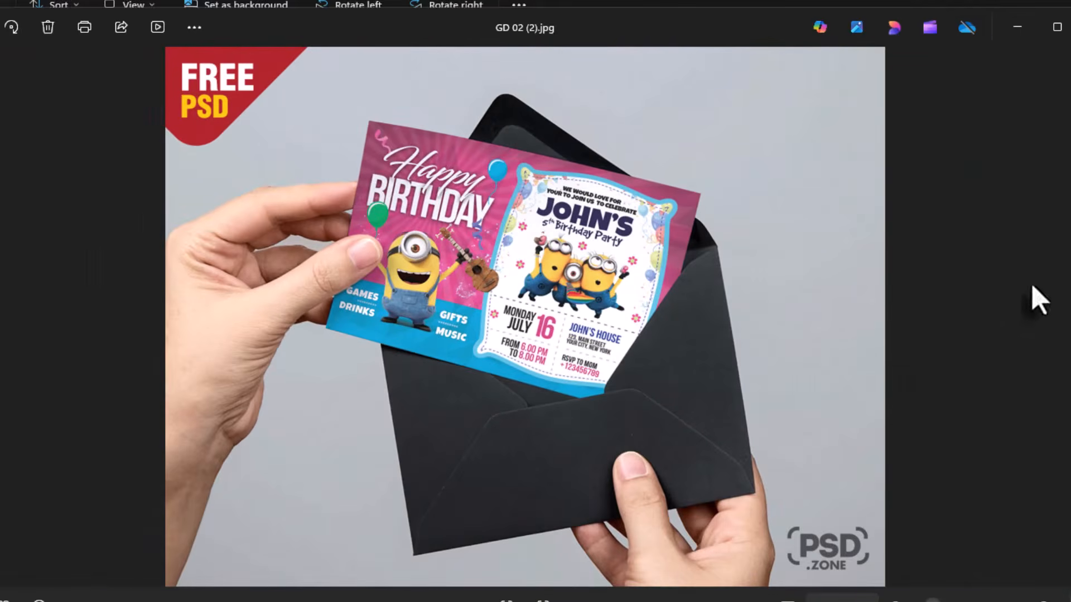
pyautogui.press('Right')
pyautogui.scroll(2, 552, 363)
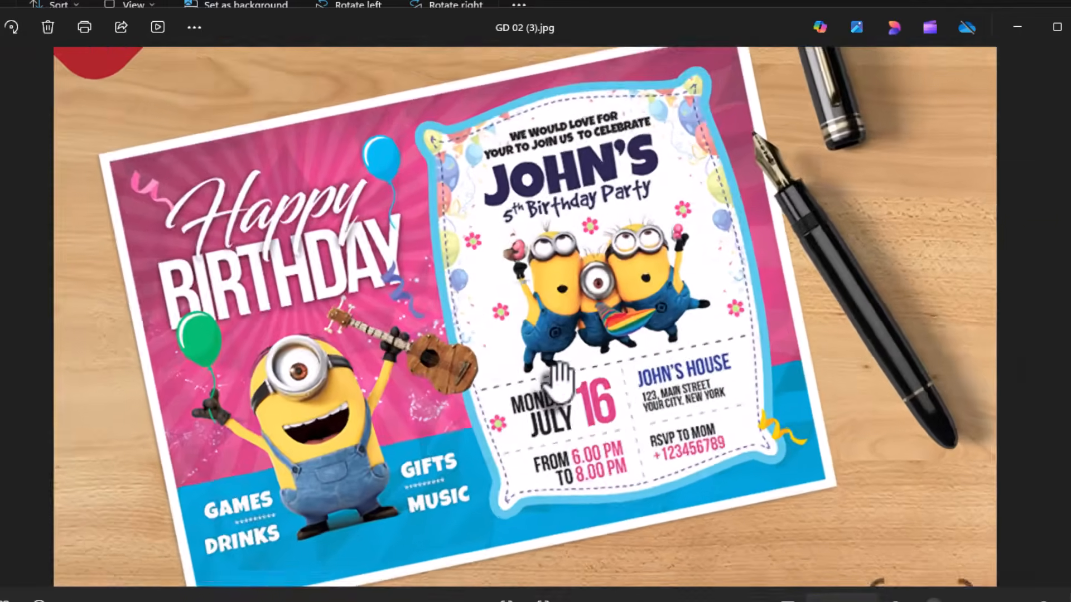
# Move on to GD 03.jpg and take a closer look at the girl's photo inside the retro television.
pyautogui.press('Right')
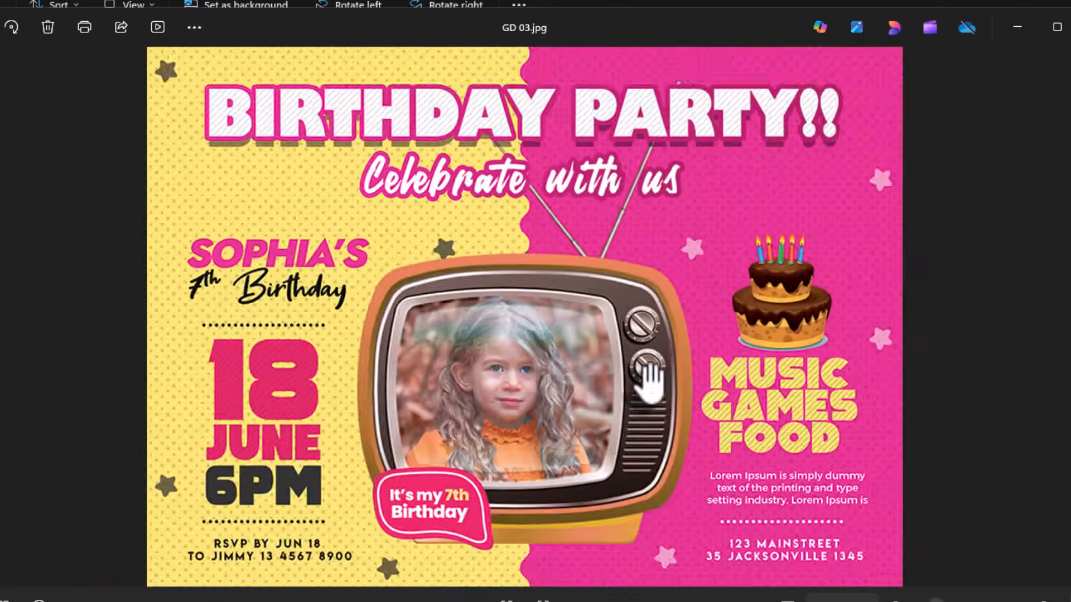
pyautogui.scroll(3, 649, 382)
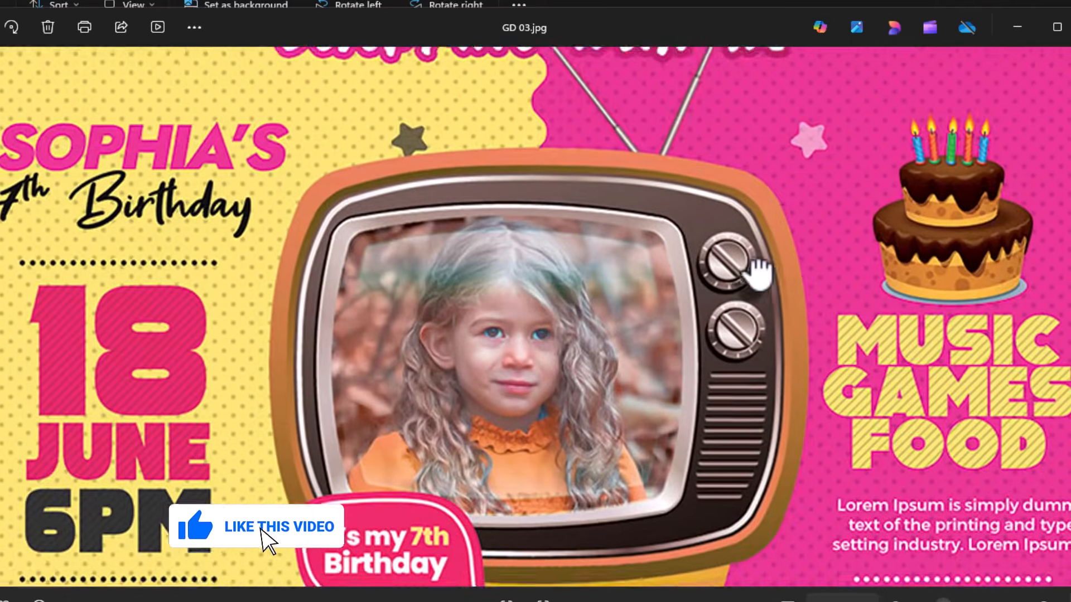
pyautogui.scroll(-3, 758, 274)
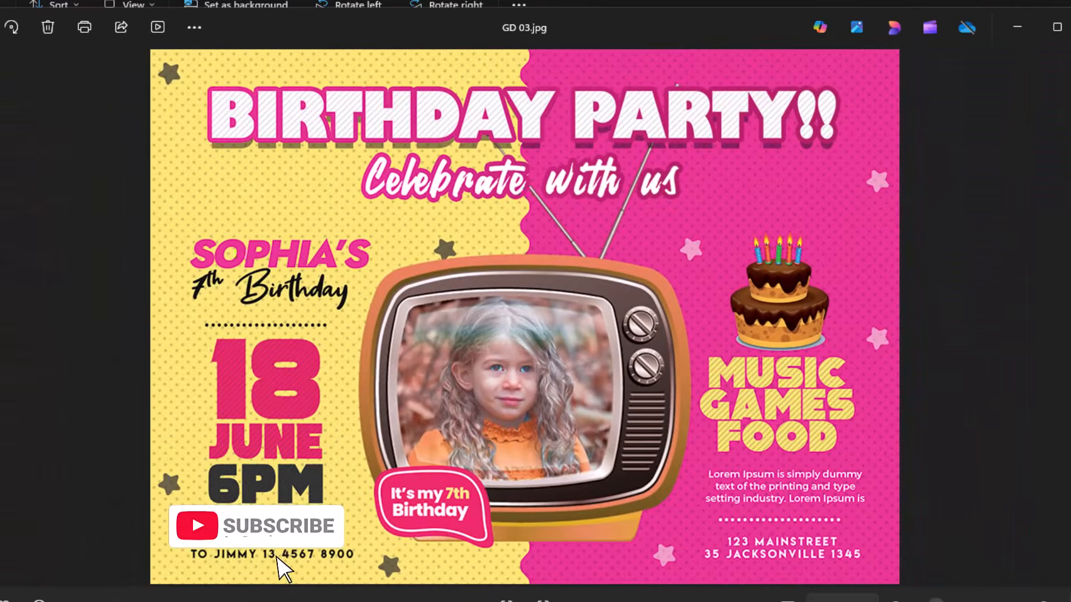
# Continue to GD 04 (1).jpg and inspect the pink card's photo, gift boxes, date and venue text.
pyautogui.press('Right')
pyautogui.scroll(3, 617, 387)
pyautogui.moveTo(669, 287); pyautogui.dragTo(695, 223)
pyautogui.moveTo(741, 322); pyautogui.dragTo(755, 143)
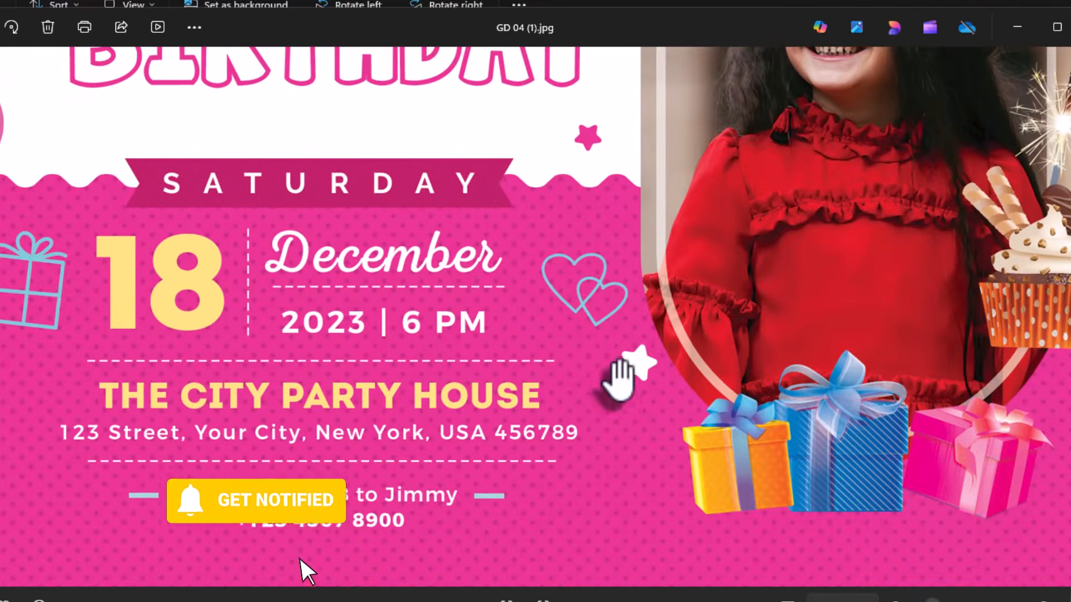
pyautogui.scroll(1, 636, 370)
pyautogui.scroll(-5, 645, 370)
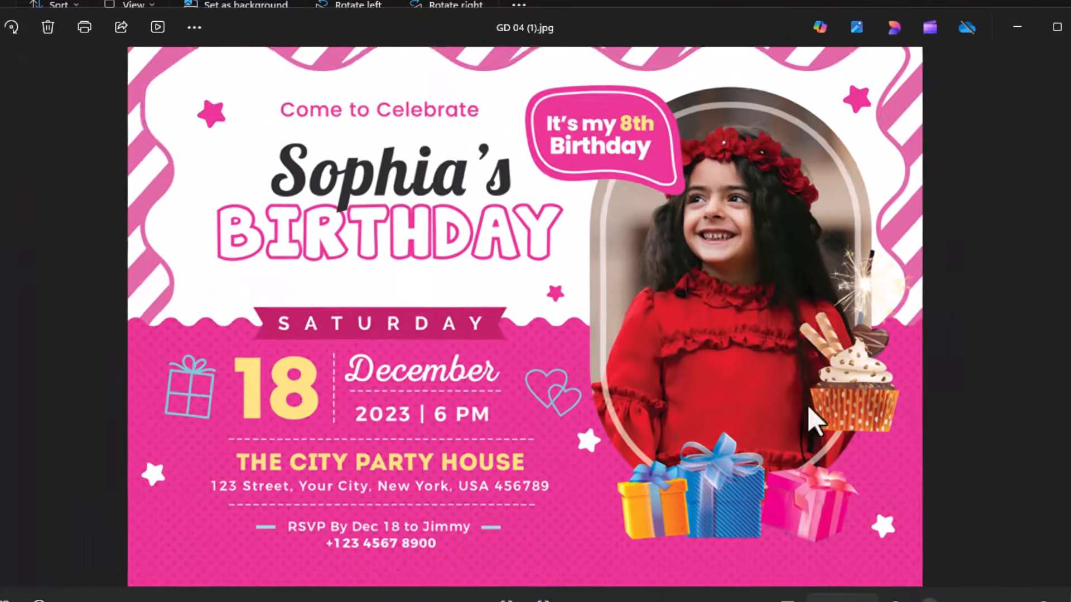
# Preview the blue version in GD 04 (2).jpg and examine the characters, age number and date in GD 05.jpg.
pyautogui.press('Right')
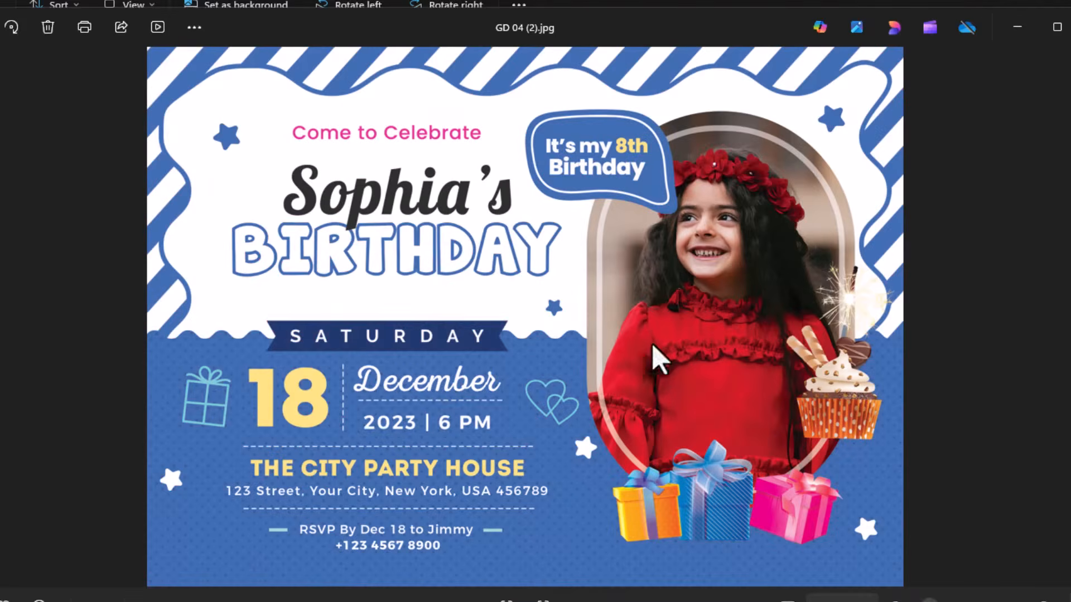
pyautogui.press('Right')
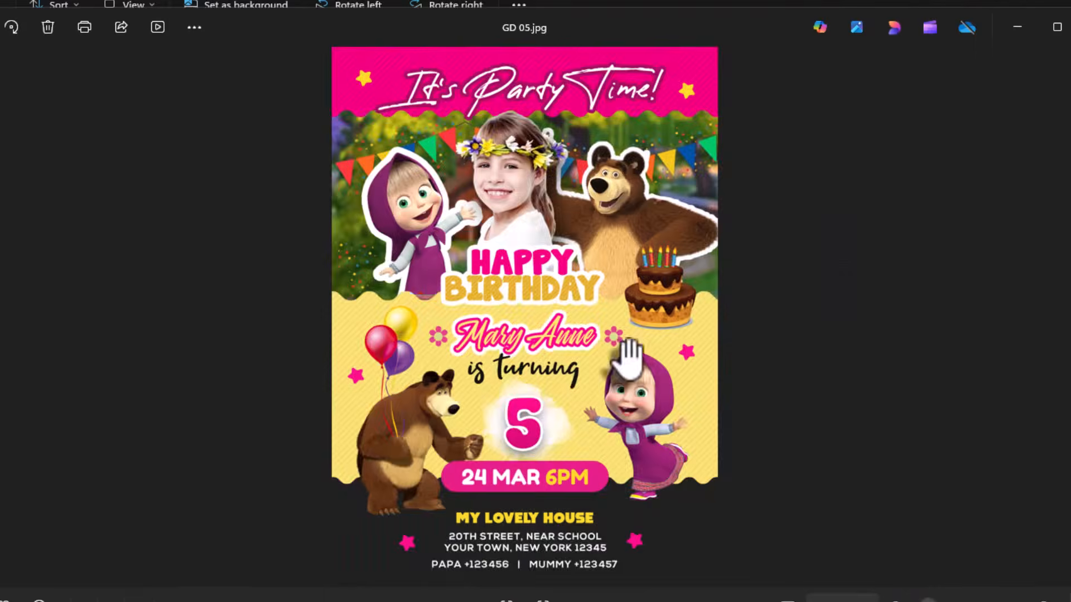
pyautogui.scroll(3, 630, 359)
pyautogui.moveTo(594, 229); pyautogui.dragTo(576, 401)
pyautogui.scroll(2, 576, 402)
pyautogui.moveTo(601, 268); pyautogui.dragTo(620, 154)
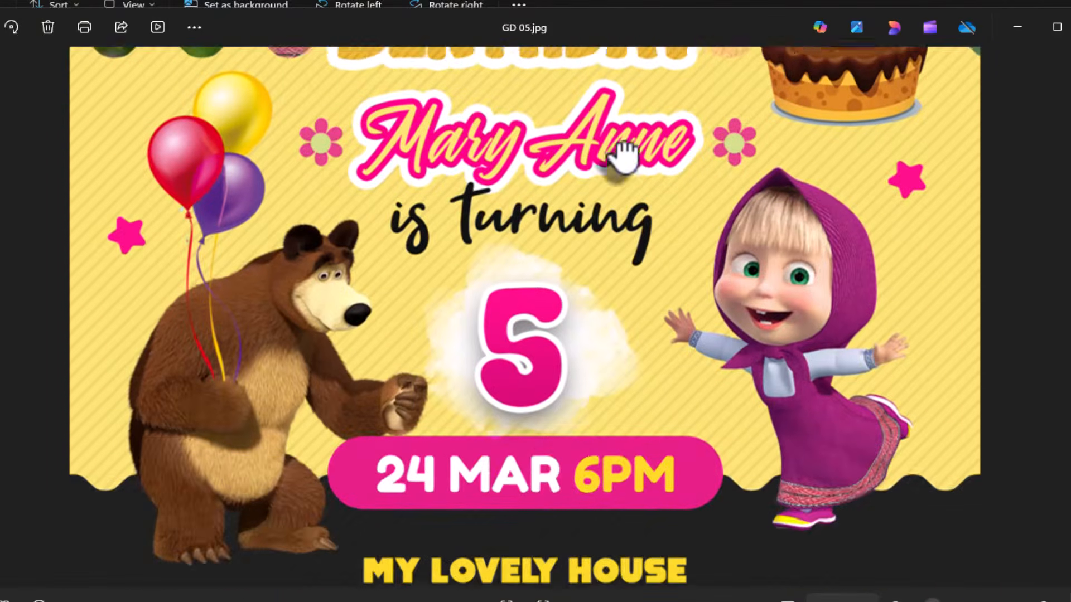
pyautogui.scroll(-5, 571, 308)
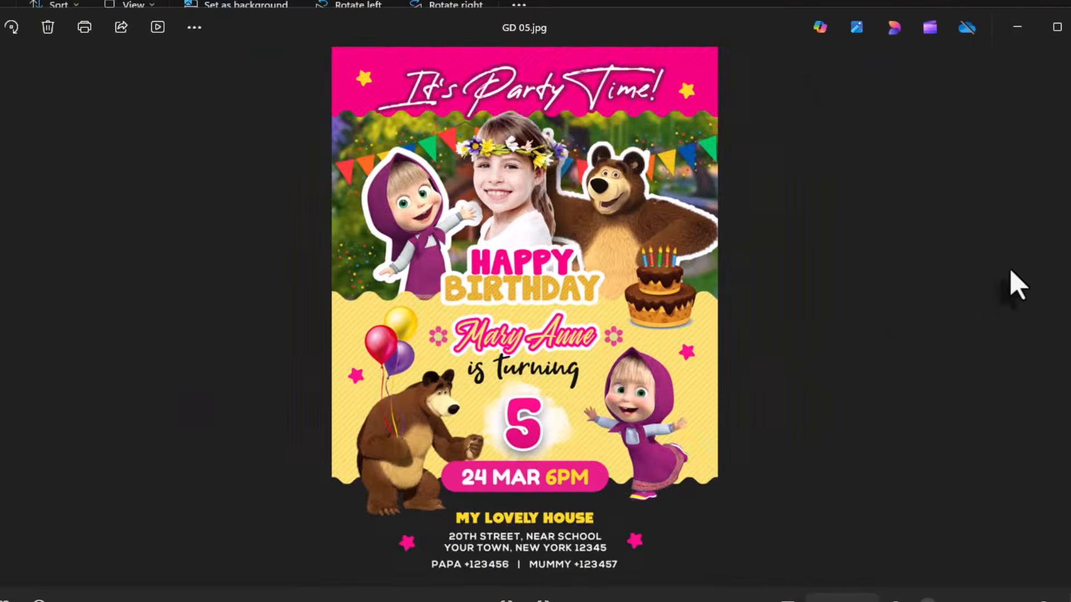
# Display Kids Party.jpg and inspect the children's photo and the PARTY KIDS title more closely.
pyautogui.click(1062, 346)
pyautogui.scroll(3, 588, 444)
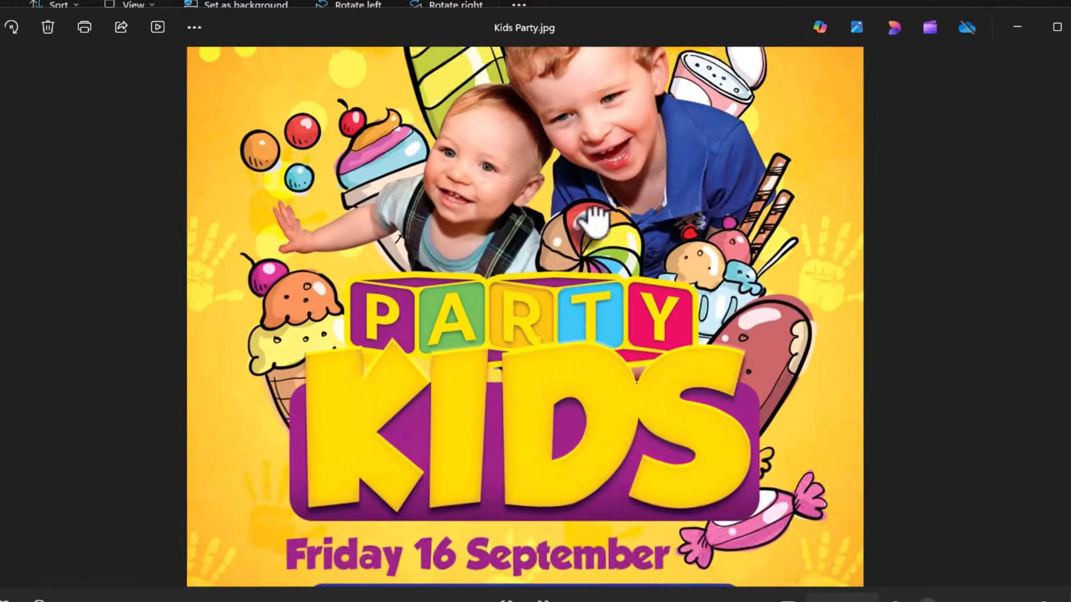
pyautogui.scroll(-3, 588, 443)
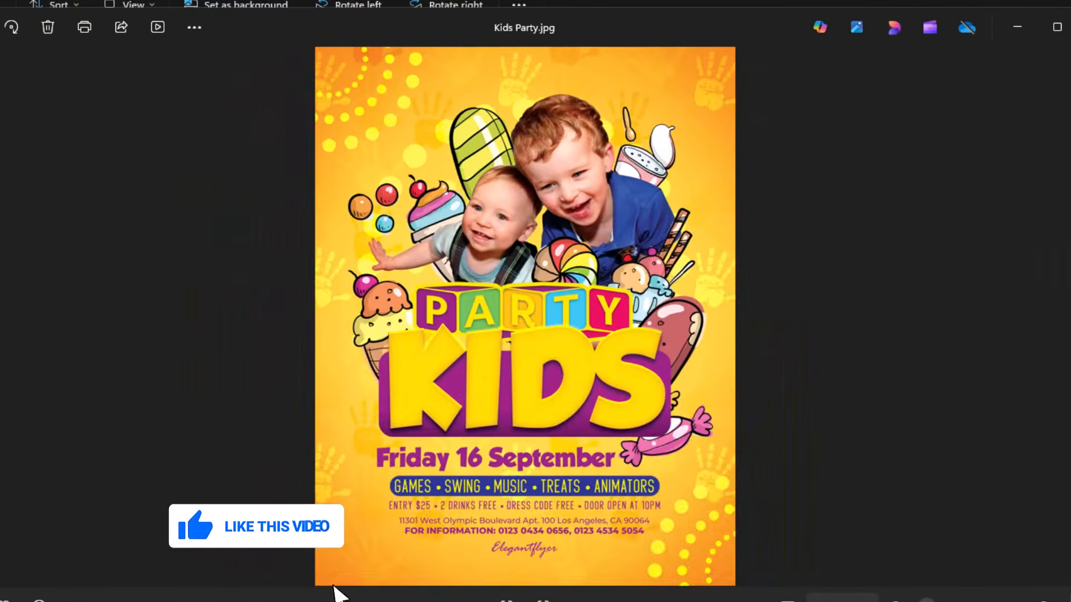
# View sweet_dirthday_party.jpg and read its Birthday Party title, date banner, address and RSVP line in close-up.
pyautogui.click(1059, 354)
pyautogui.scroll(2, 574, 382)
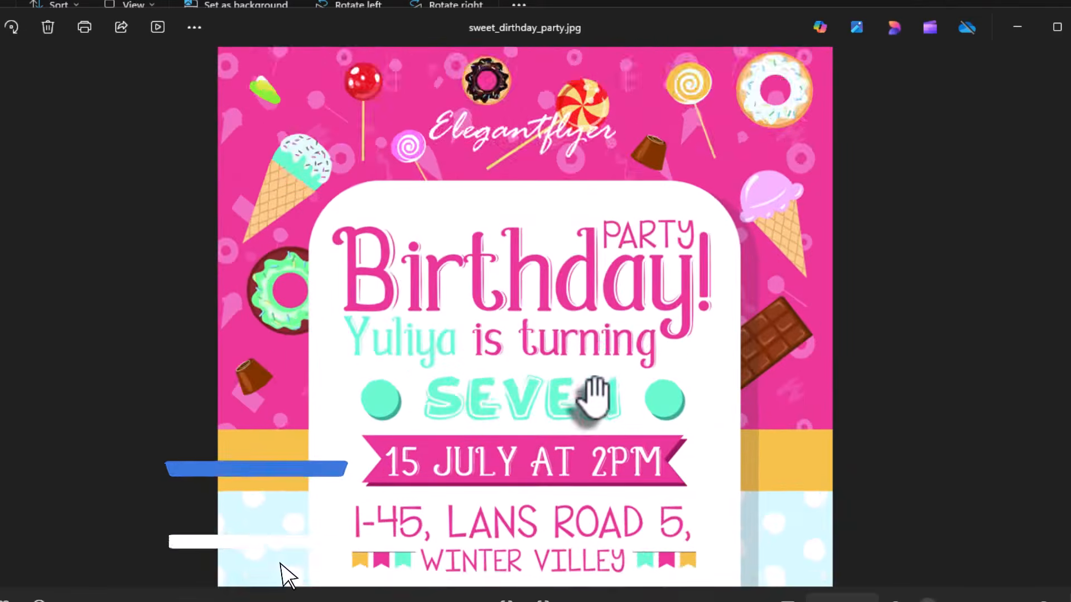
pyautogui.scroll(1, 594, 398)
pyautogui.moveTo(621, 167); pyautogui.dragTo(591, 89)
pyautogui.moveTo(588, 406); pyautogui.dragTo(584, 235)
pyautogui.scroll(-2, 581, 357)
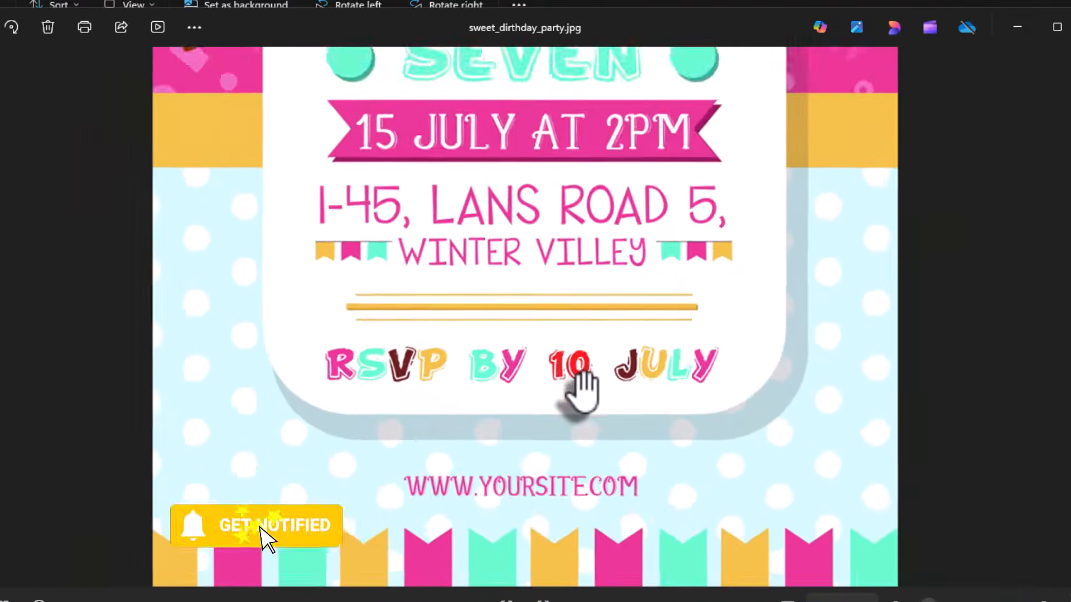
pyautogui.scroll(-3, 583, 390)
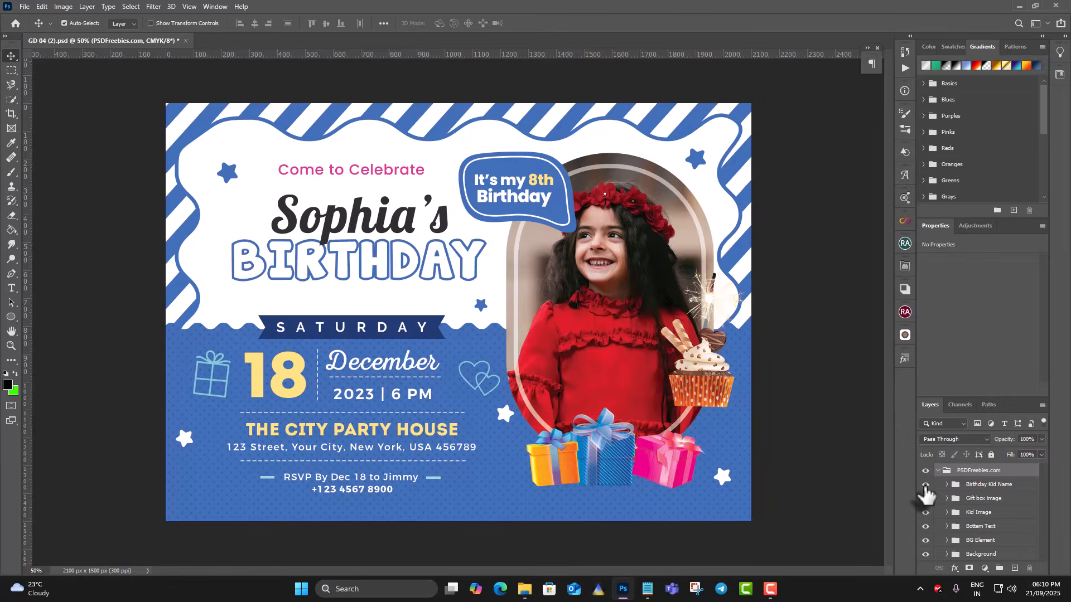
# In GD 04 (2).psd in Photoshop, hide and reshow the Birthday Kid Name, Gift box image, Kid Image, Bottom Text and Background groups in turn.
pyautogui.click(925, 484)
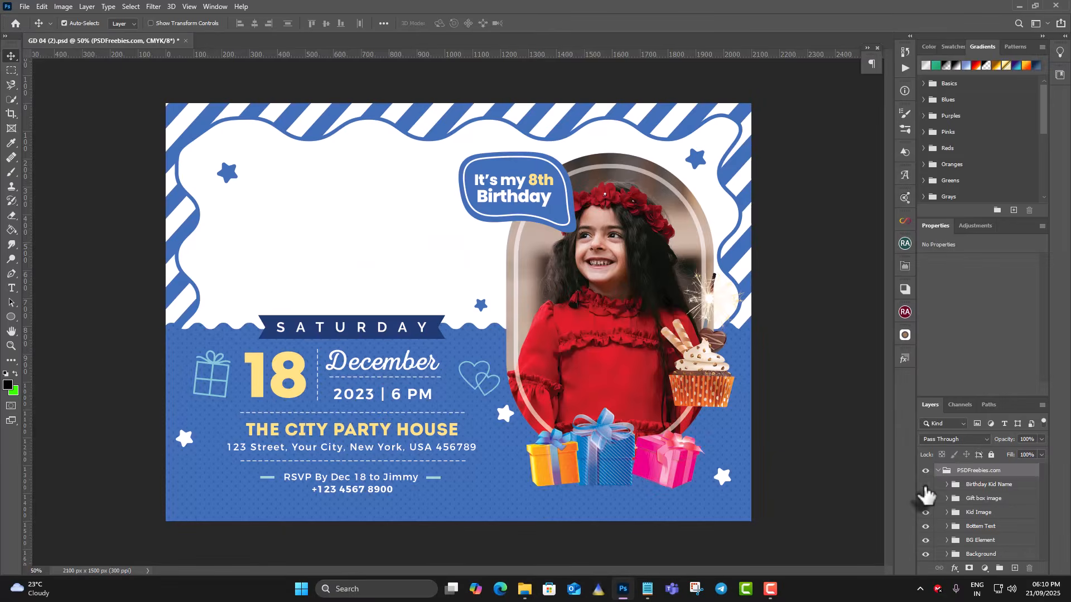
pyautogui.click(925, 484)
pyautogui.click(925, 498)
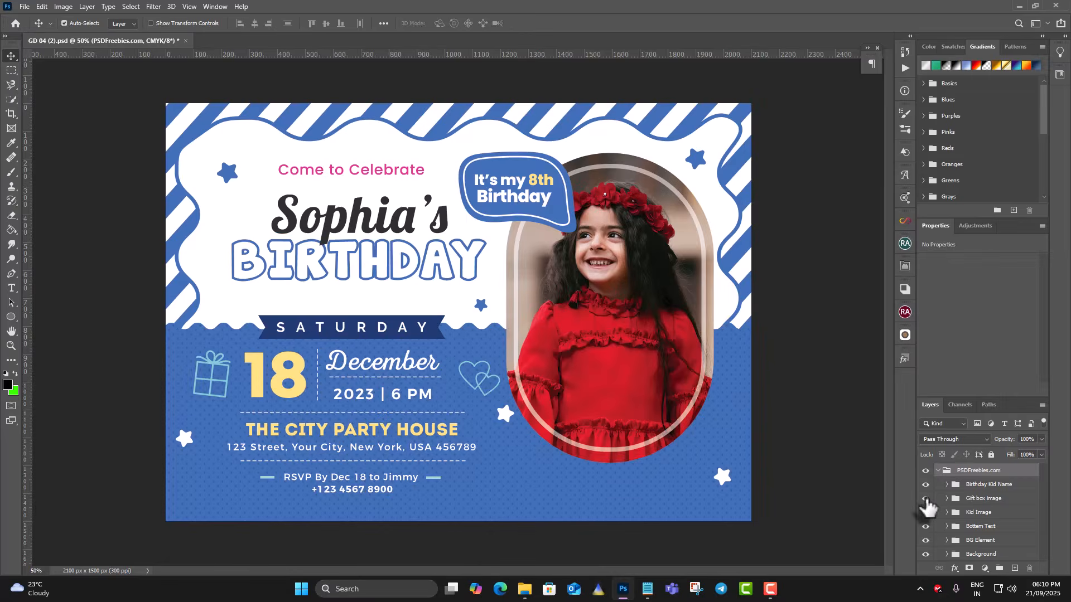
pyautogui.click(925, 498)
pyautogui.click(925, 513)
pyautogui.click(925, 513)
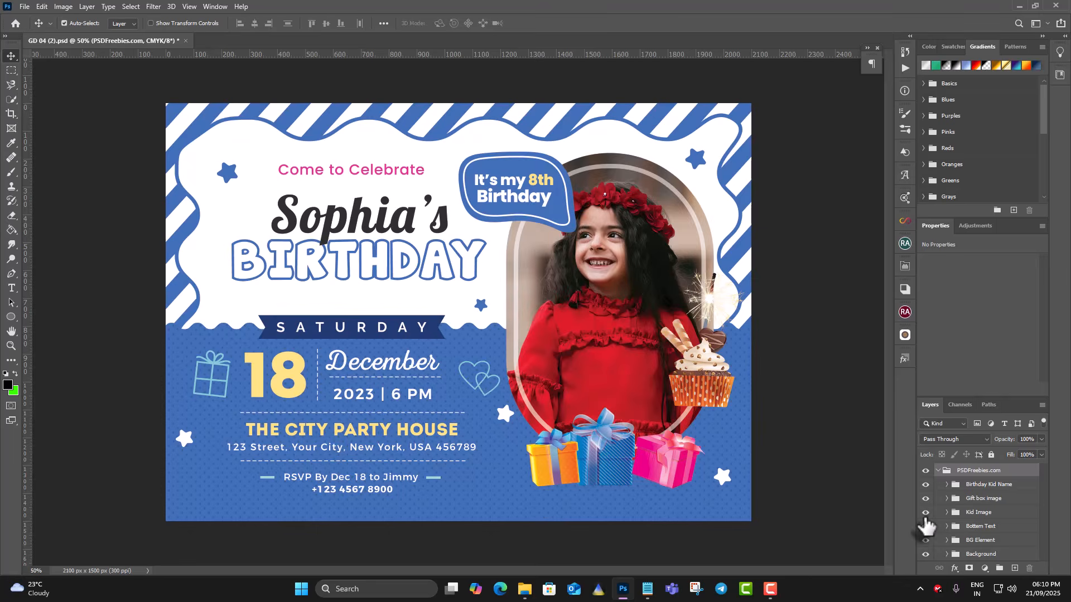
pyautogui.click(925, 527)
pyautogui.click(925, 527)
pyautogui.click(925, 554)
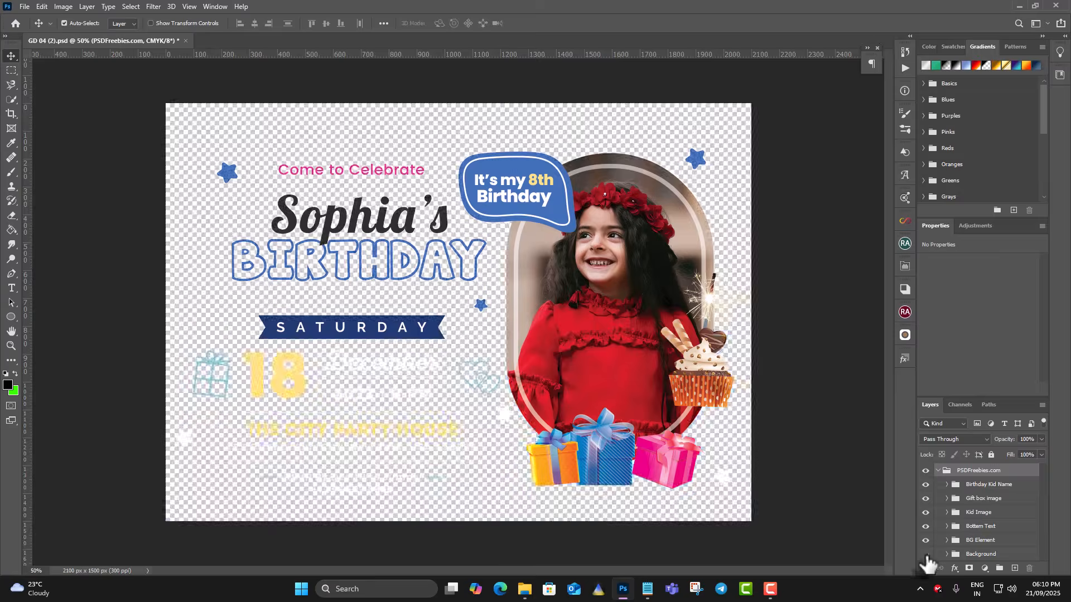
pyautogui.click(925, 553)
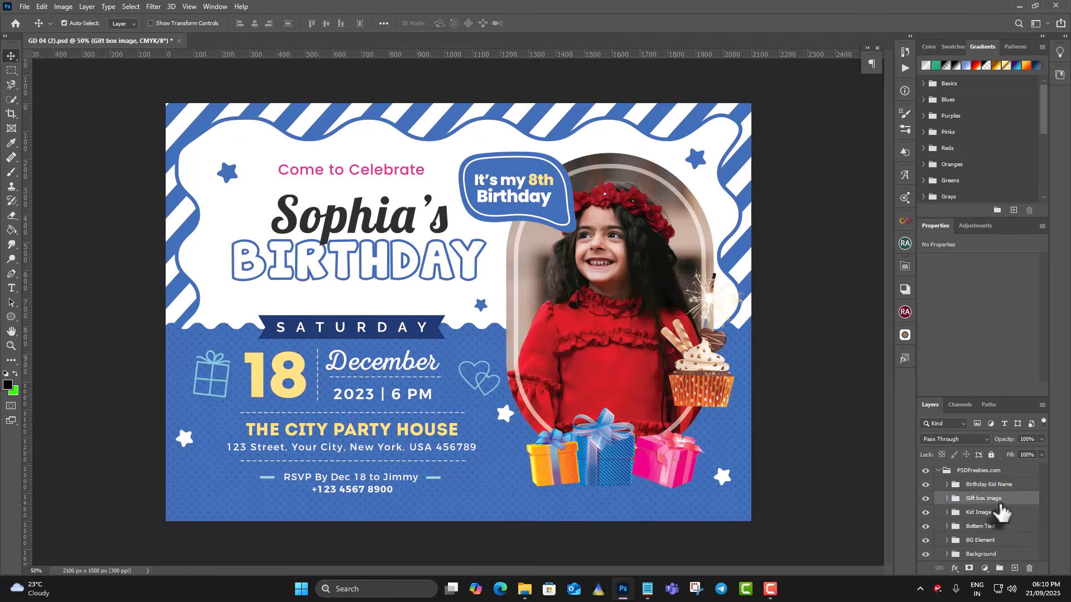
# Toggle the Gift box image and Kid Image groups off and on again to check their contents.
pyautogui.click(925, 499)
pyautogui.click(925, 498)
pyautogui.click(925, 513)
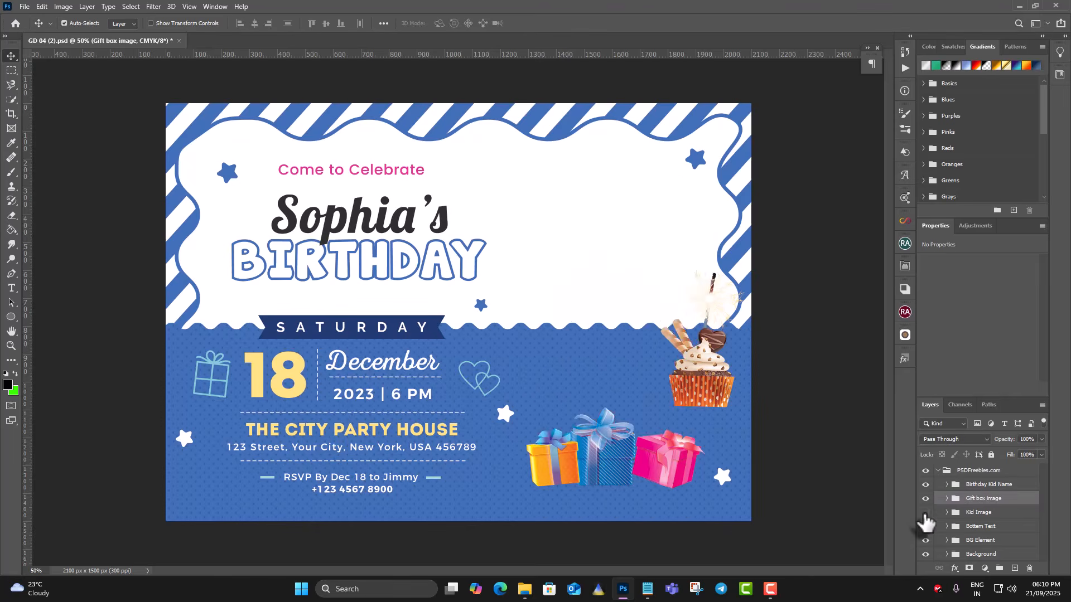
pyautogui.click(925, 512)
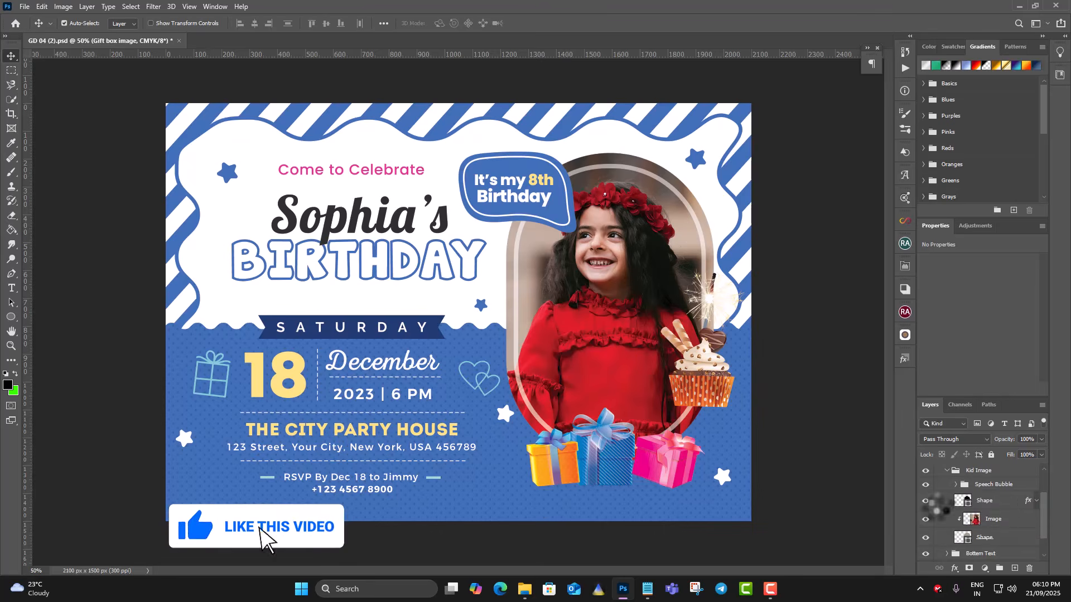
# Within the Kid Image group, check the upper Shape and clipped Image layers and toggle the base Shape's visibility.
pyautogui.click(937, 505)
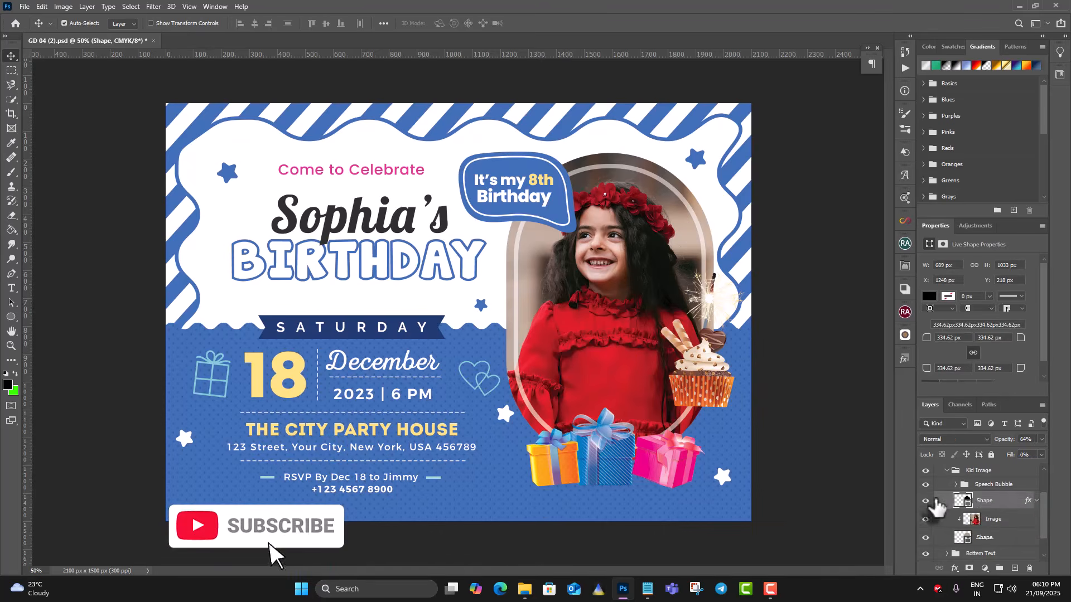
pyautogui.click(1008, 520)
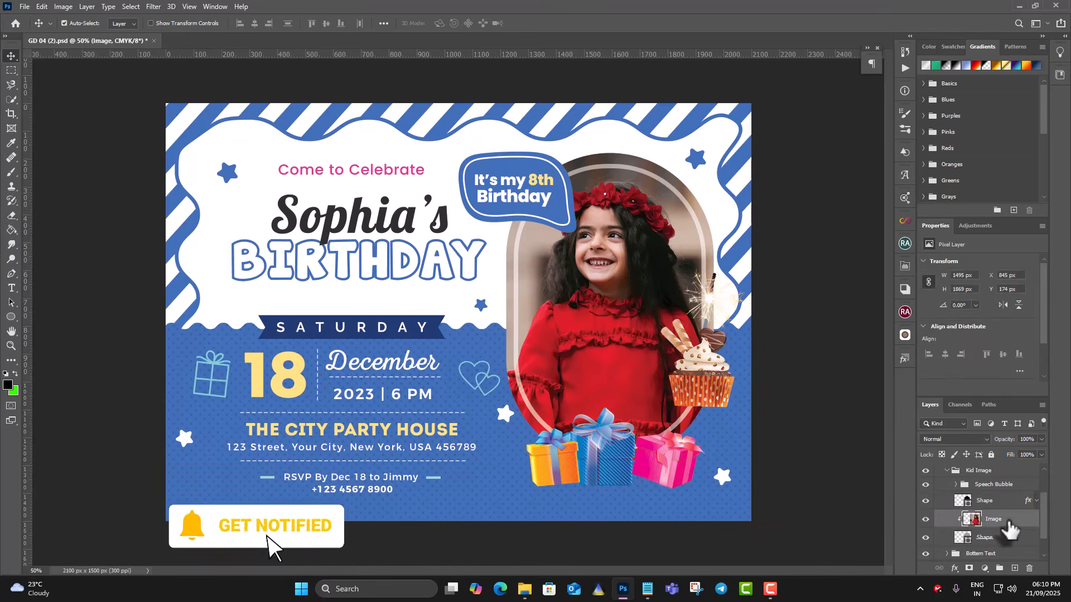
pyautogui.click(925, 537)
pyautogui.click(926, 538)
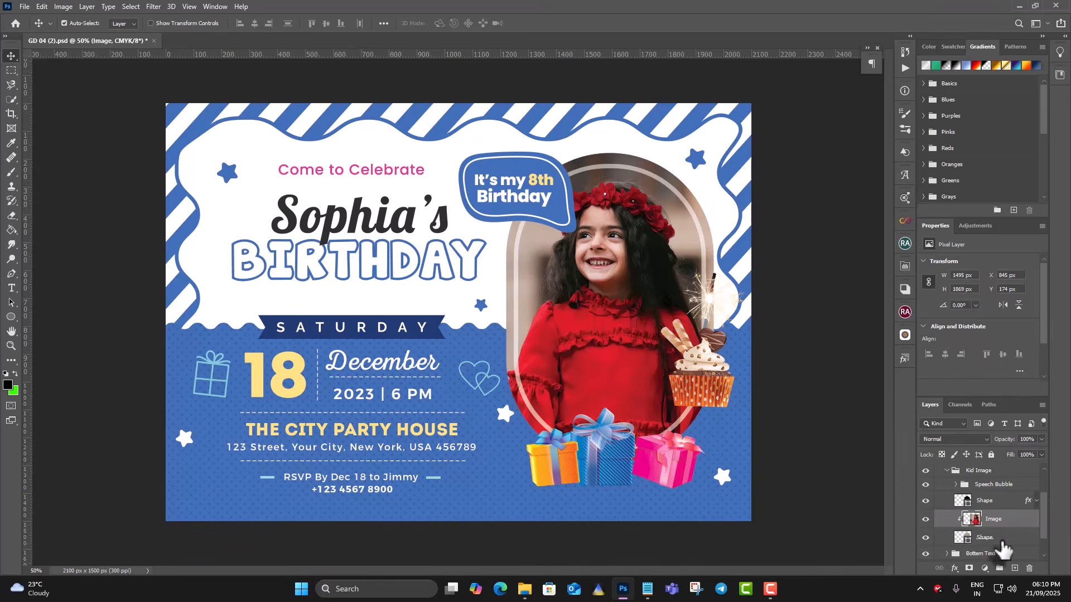
# Delete the girl's photo layer, Image, clipped to the base Shape in the Kid Image group.
pyautogui.click(1004, 538)
pyautogui.click(1005, 521)
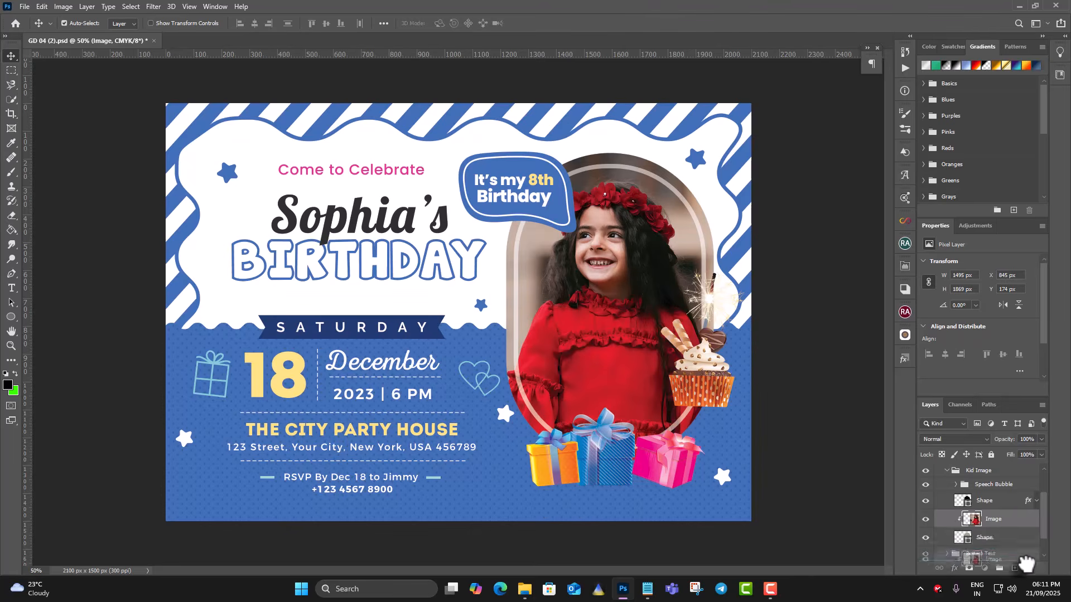
pyautogui.moveTo(1029, 568); pyautogui.dragTo(1029, 568)
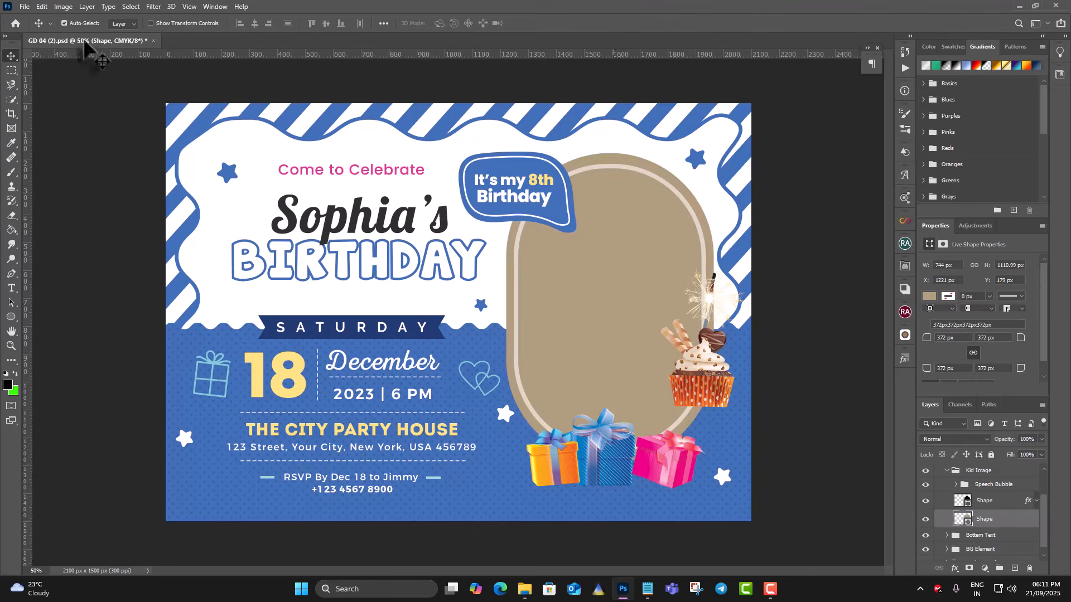
# Place happy-birthday-7048668.jpg above the base Shape in the Kid Image group and clip it to that shape.
pyautogui.click(25, 6)
pyautogui.click(105, 228)
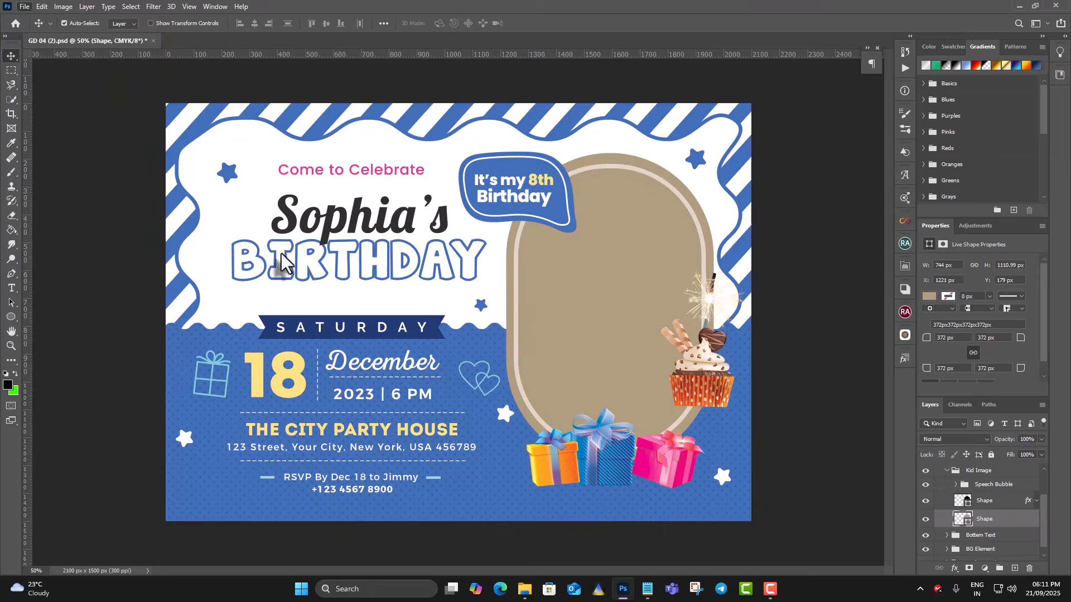
pyautogui.click(697, 468)
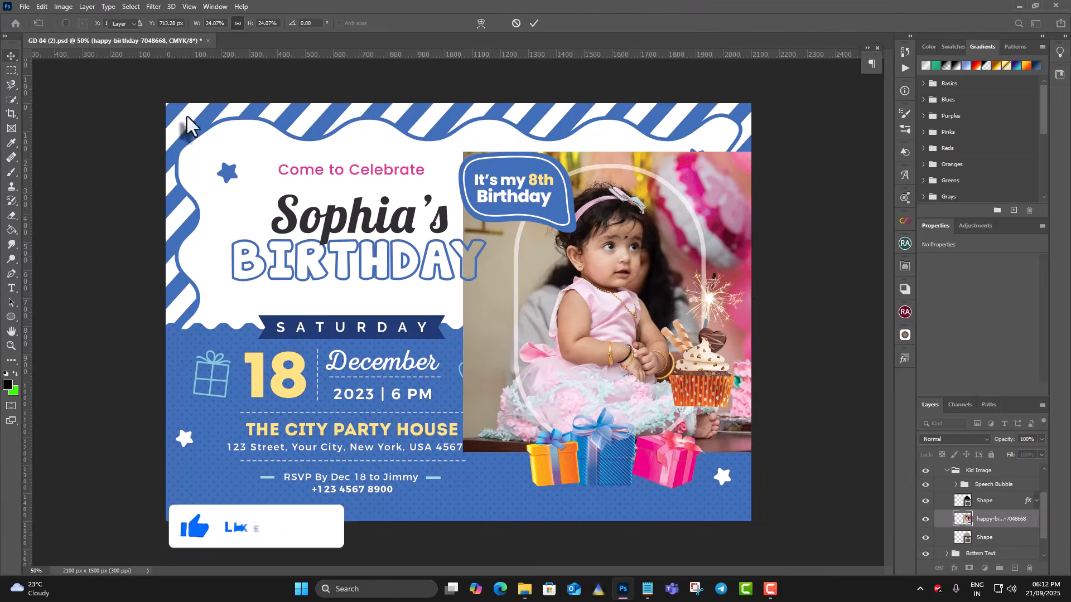
pyautogui.press('Return')
pyautogui.rightClick(1010, 527)
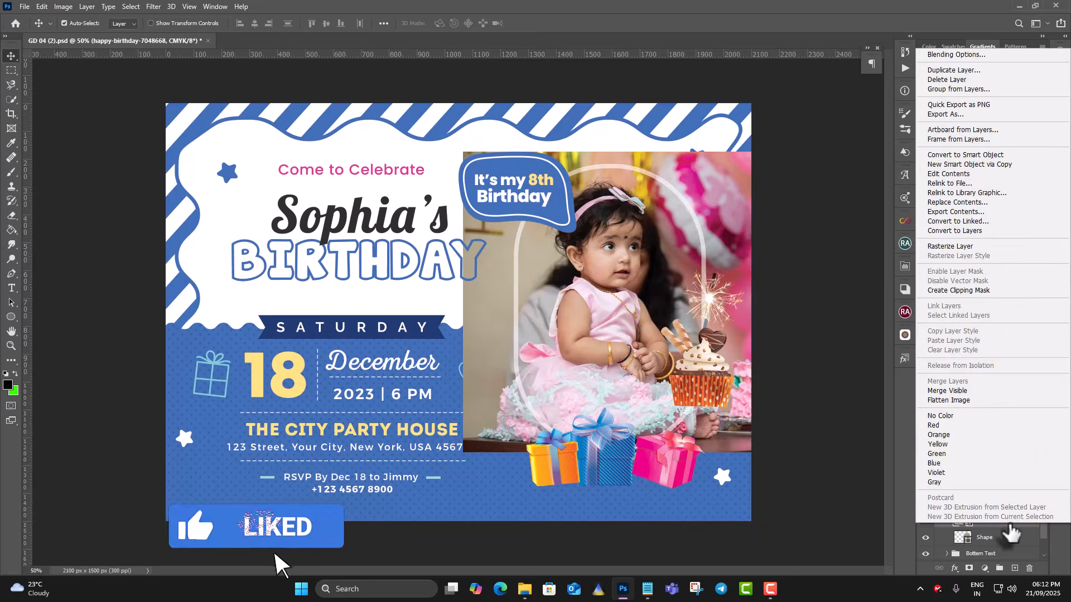
pyautogui.click(971, 291)
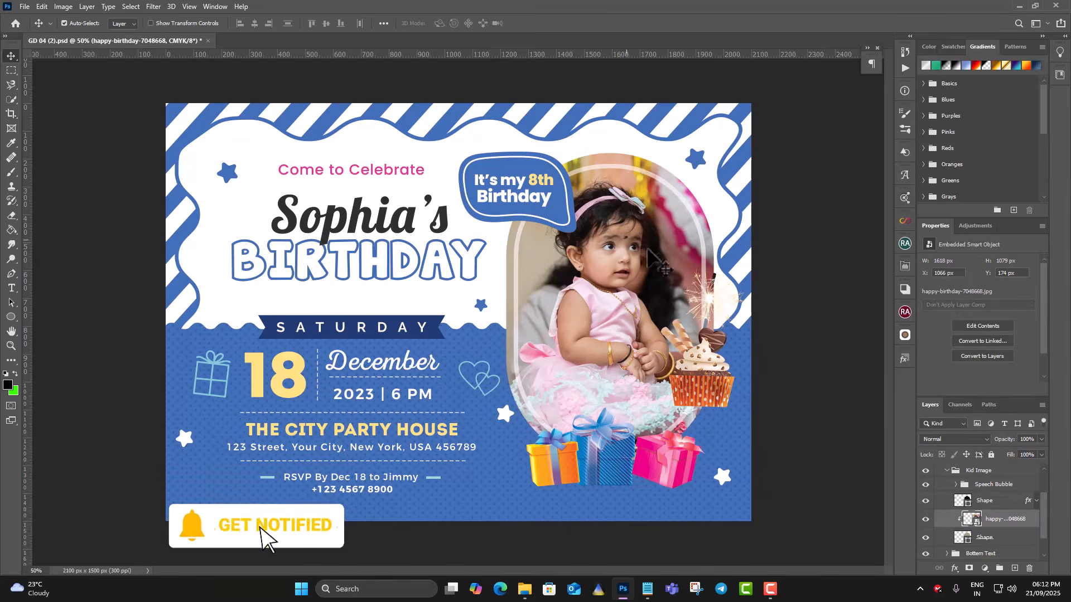
# Recolour the Stroke effect on the upper Shape layer of the Kid Image group to blue 0663f1.
pyautogui.click(932, 502)
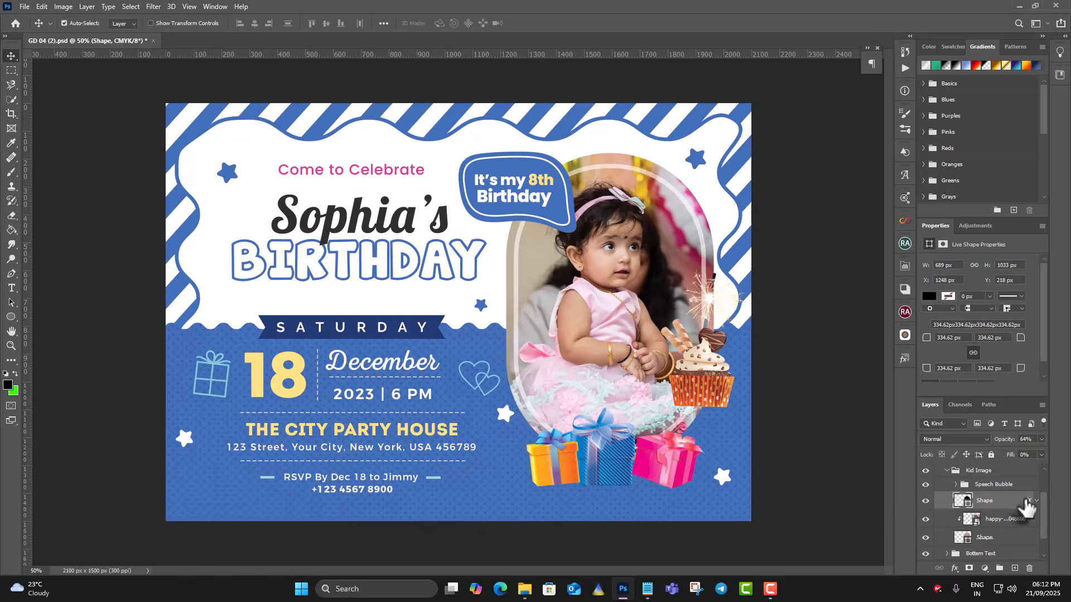
pyautogui.click(954, 568)
pyautogui.click(972, 459)
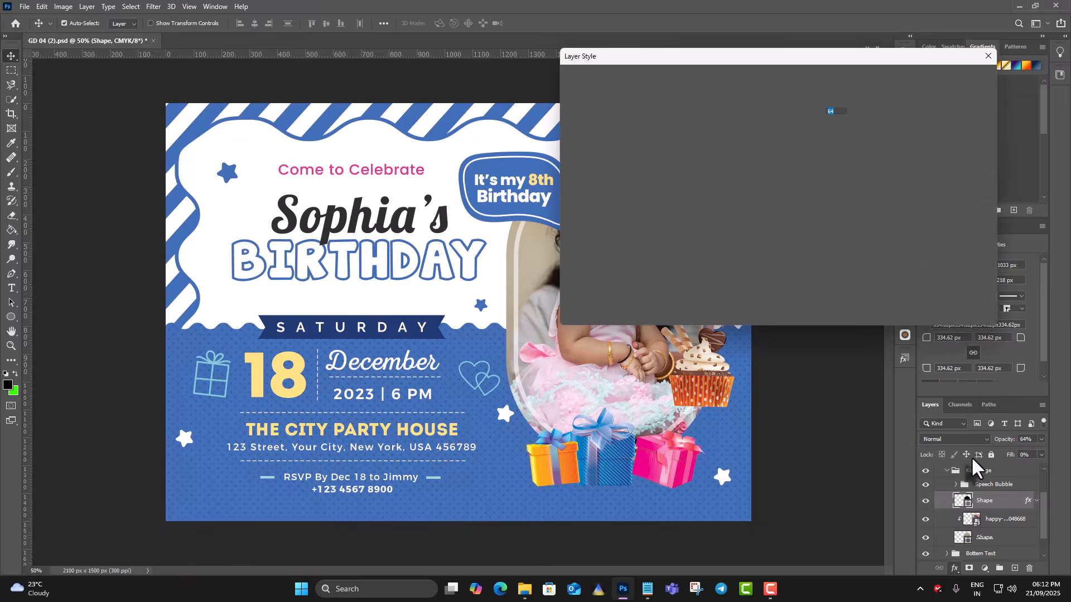
pyautogui.click(597, 155)
pyautogui.moveTo(778, 57); pyautogui.dragTo(956, 9)
pyautogui.click(914, 126)
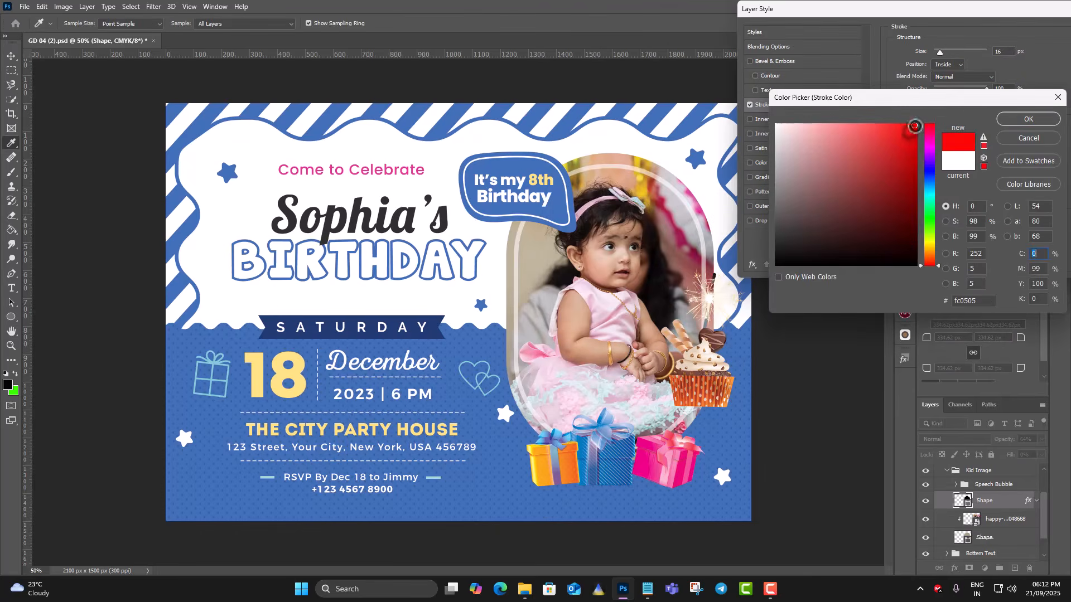
pyautogui.click(549, 170)
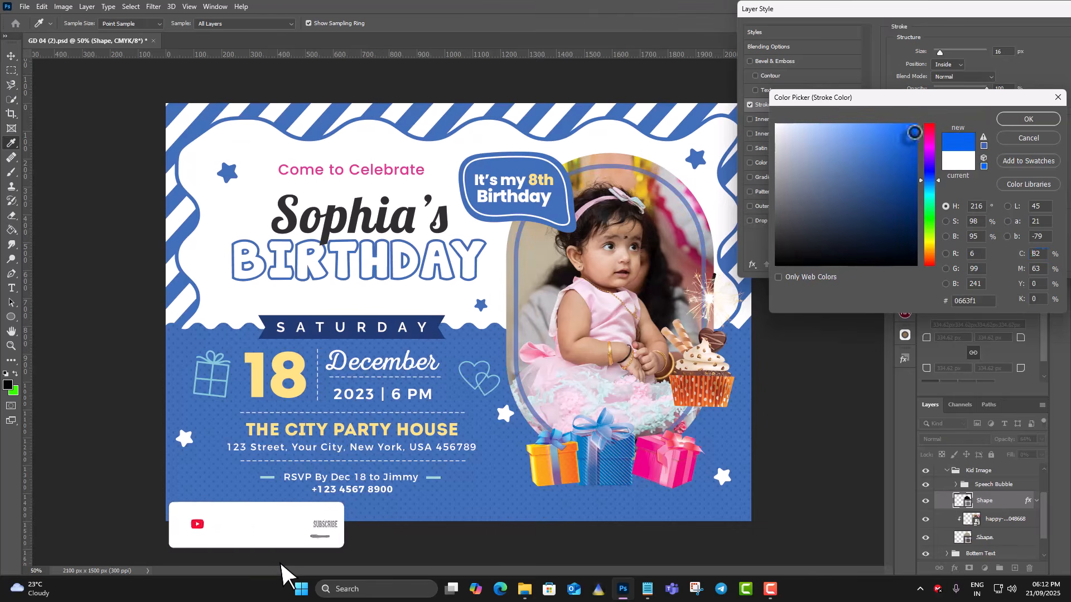
pyautogui.click(1029, 119)
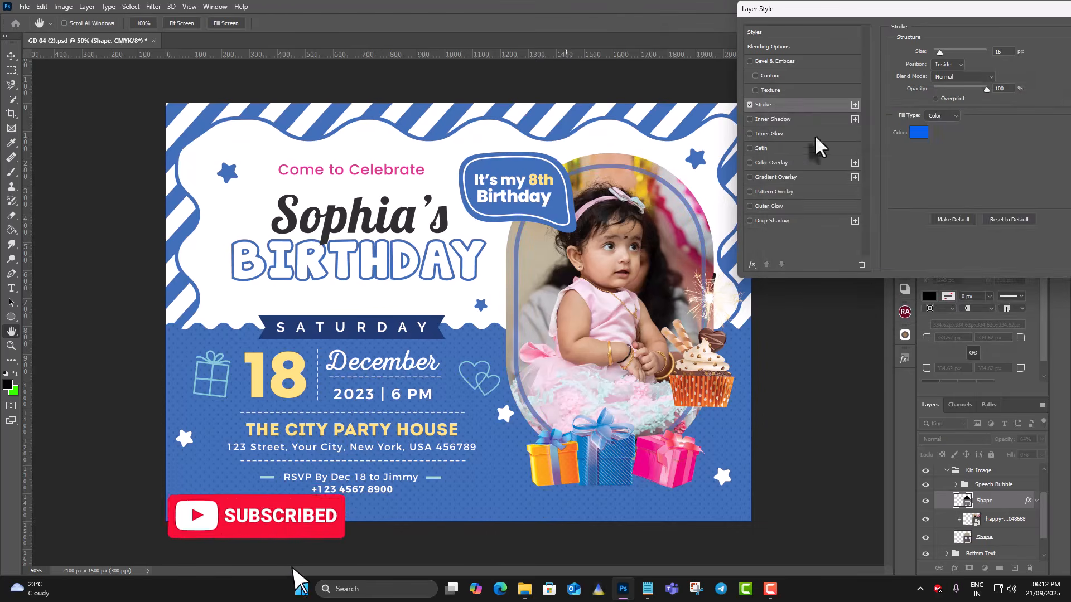
pyautogui.moveTo(1018, 9); pyautogui.dragTo(808, 9)
pyautogui.click(930, 33)
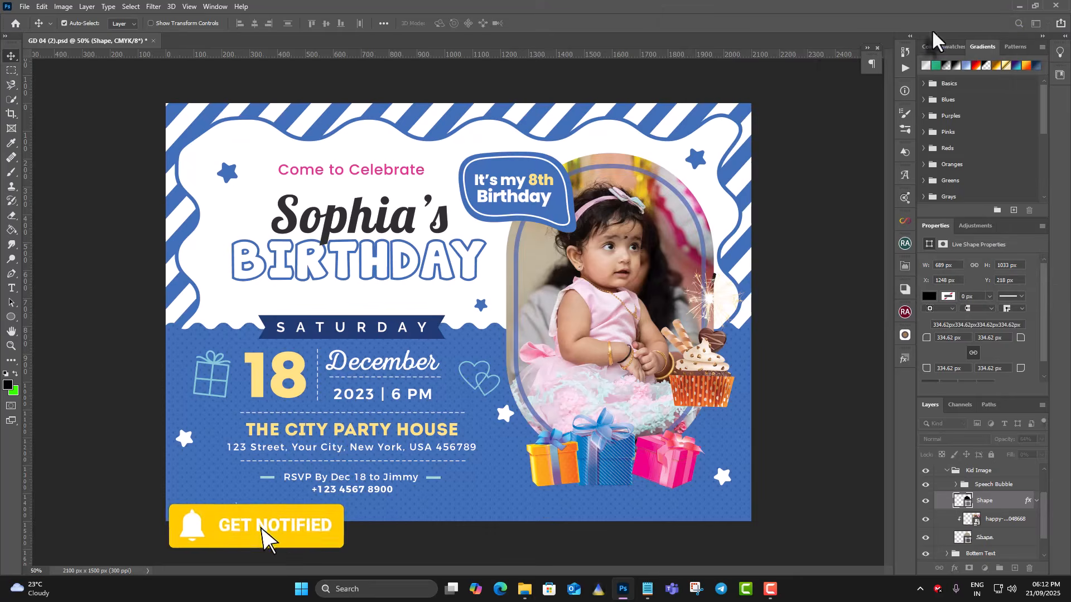
# Check the Bottom Text and BG Element groups, expand the Background group, and hide and reshow its upper Shape layer.
pyautogui.scroll(-2, 1013, 528)
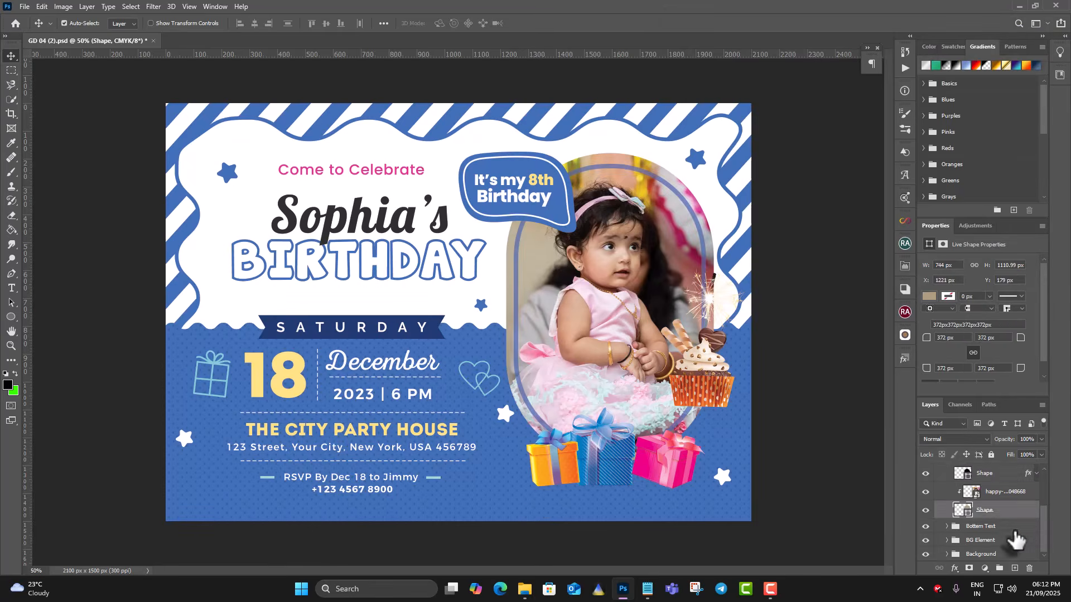
pyautogui.click(987, 527)
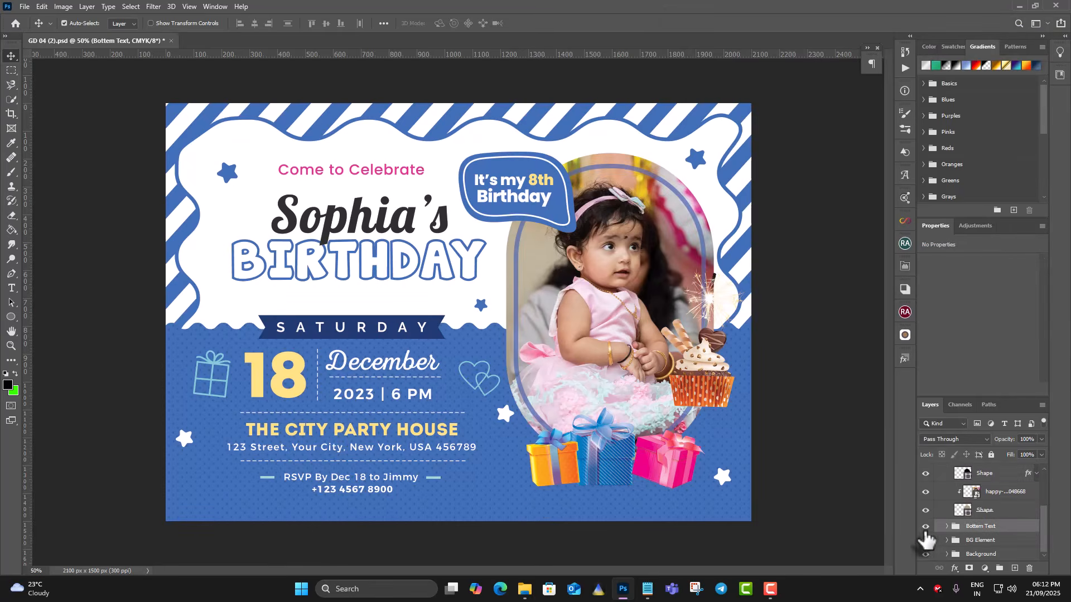
pyautogui.click(1002, 540)
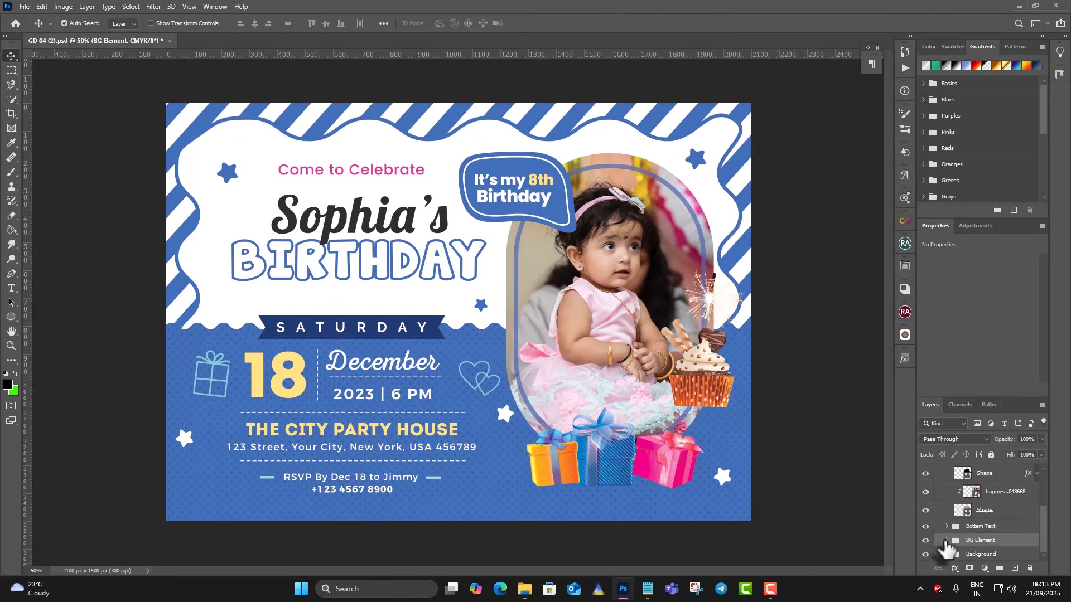
pyautogui.click(946, 554)
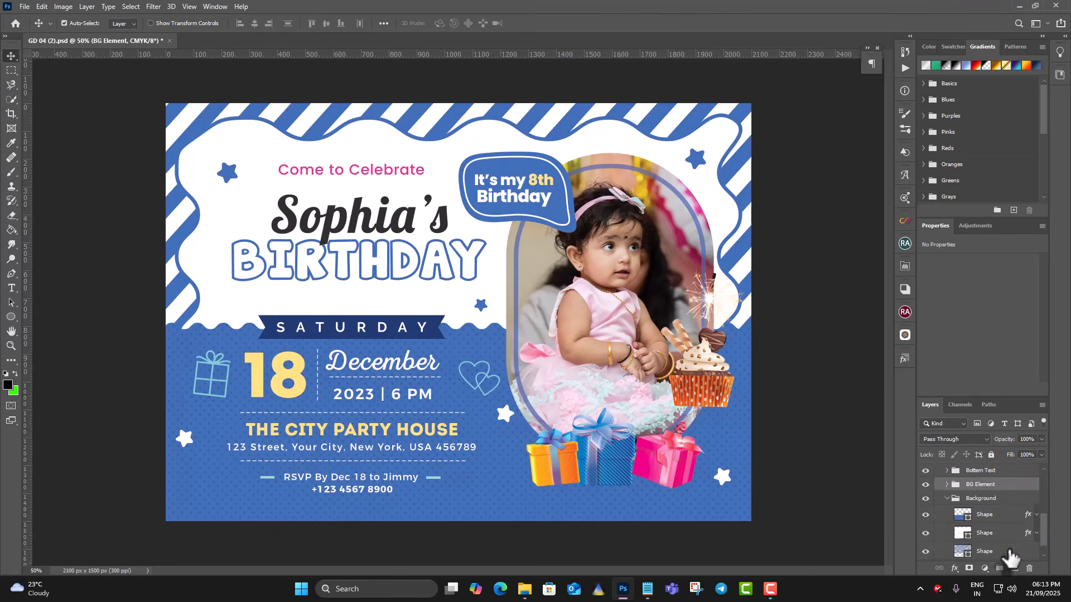
pyautogui.click(926, 514)
pyautogui.click(925, 515)
pyautogui.click(968, 518)
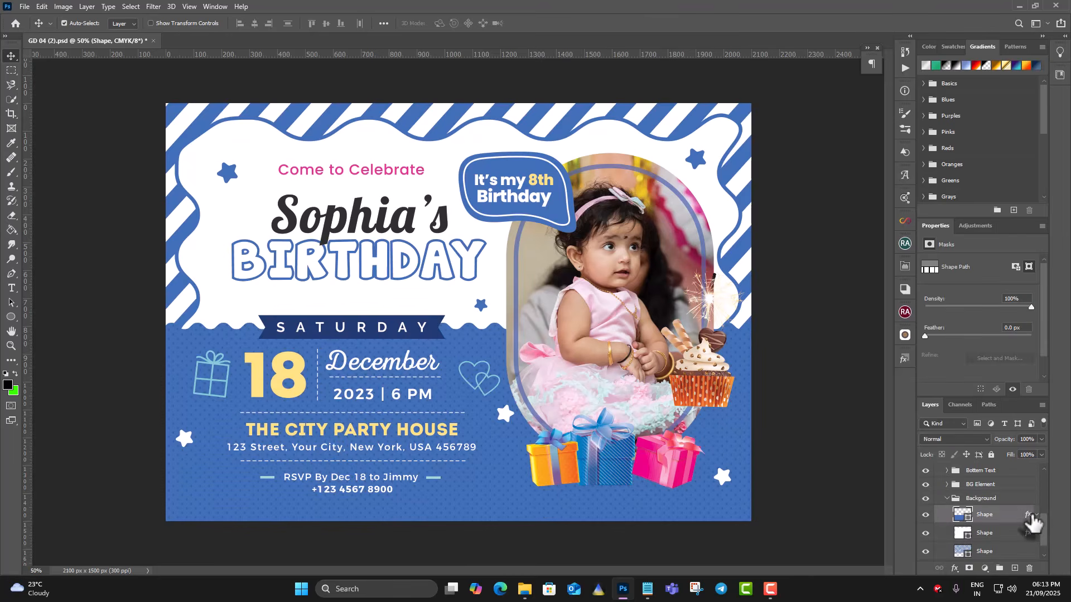
pyautogui.click(969, 567)
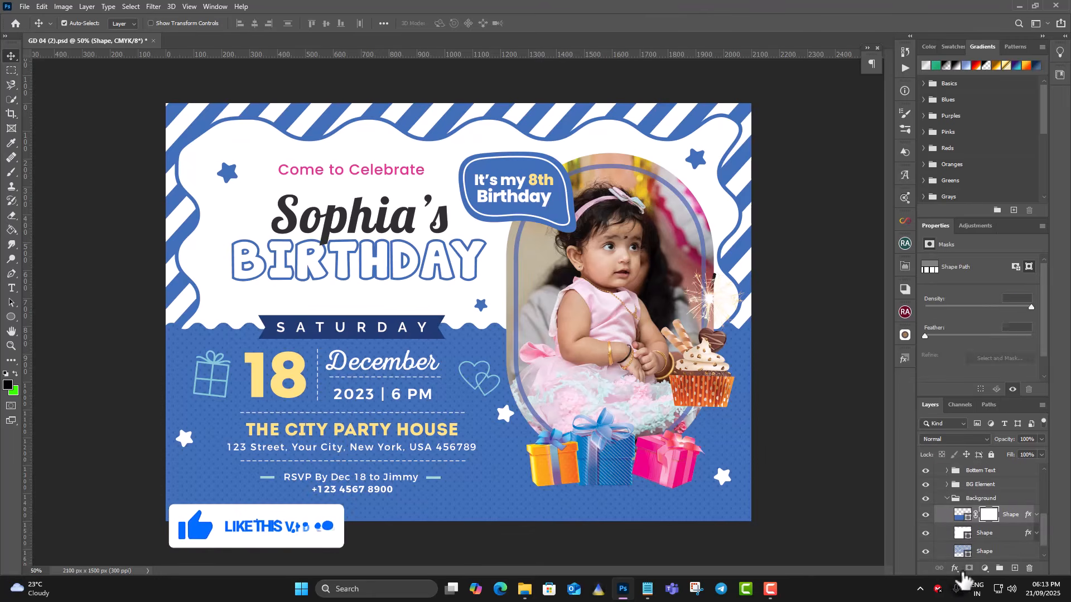
pyautogui.rightClick(989, 514)
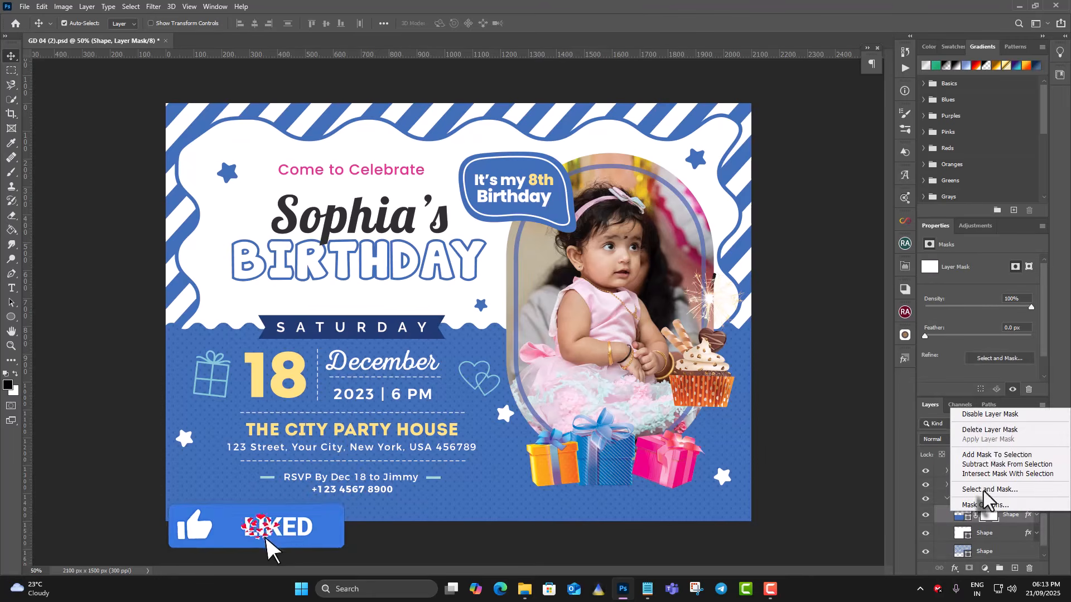
pyautogui.click(991, 431)
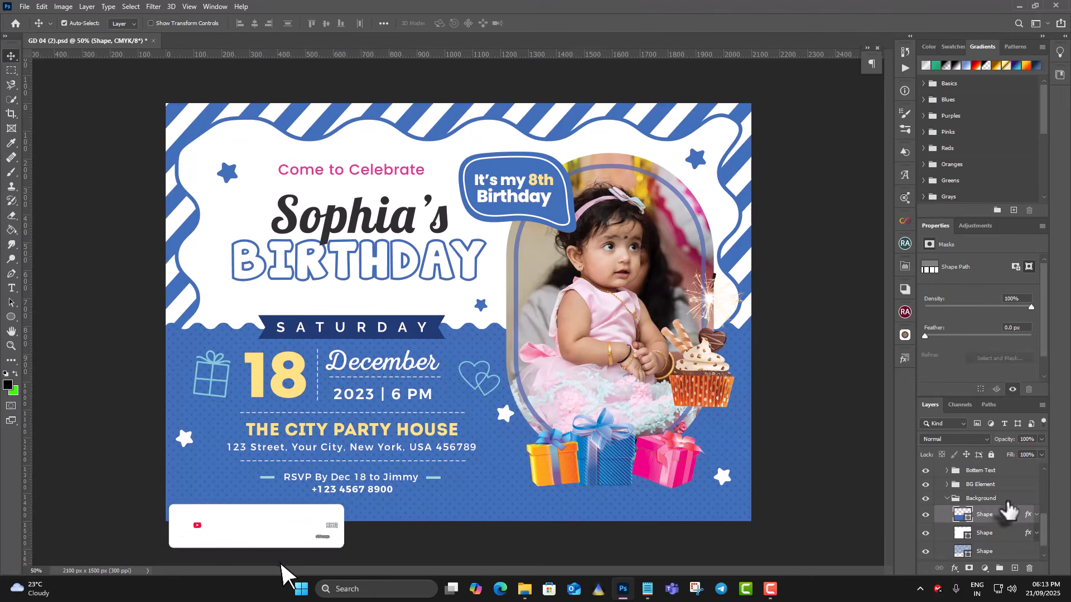
# Try a teal dot pattern and a sunburst pattern in the Pattern Overlay of the Background group's upper Shape.
pyautogui.click(955, 568)
pyautogui.click(985, 463)
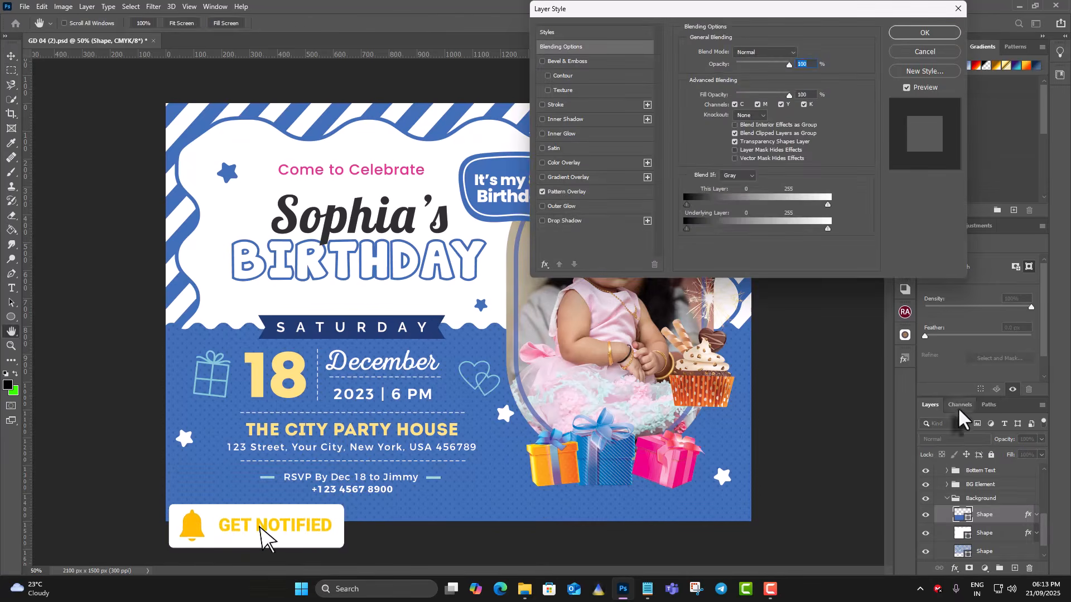
pyautogui.click(562, 192)
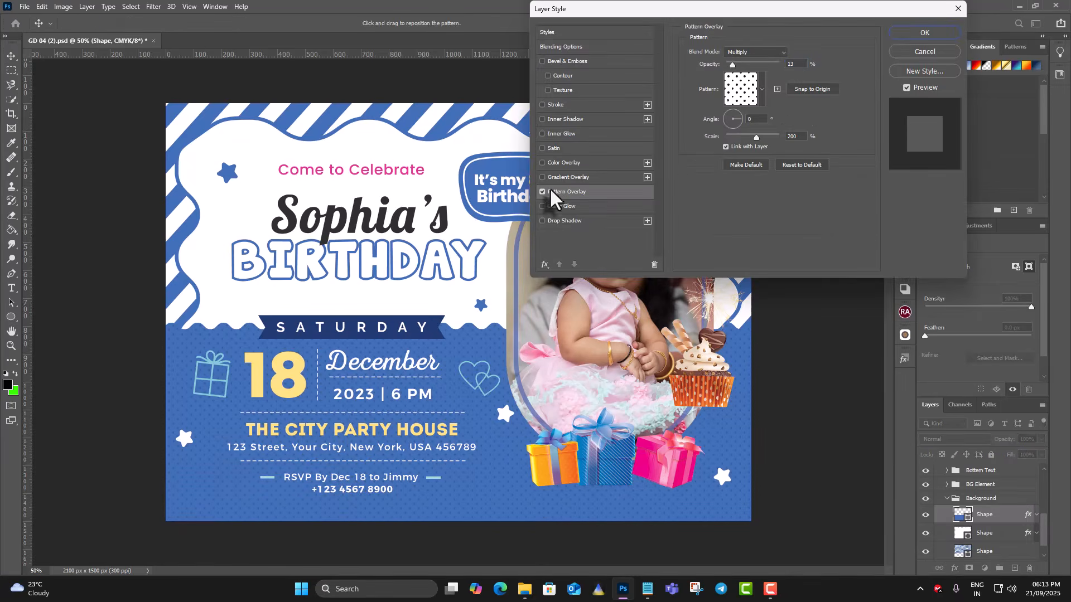
pyautogui.click(751, 86)
pyautogui.scroll(-3, 761, 165)
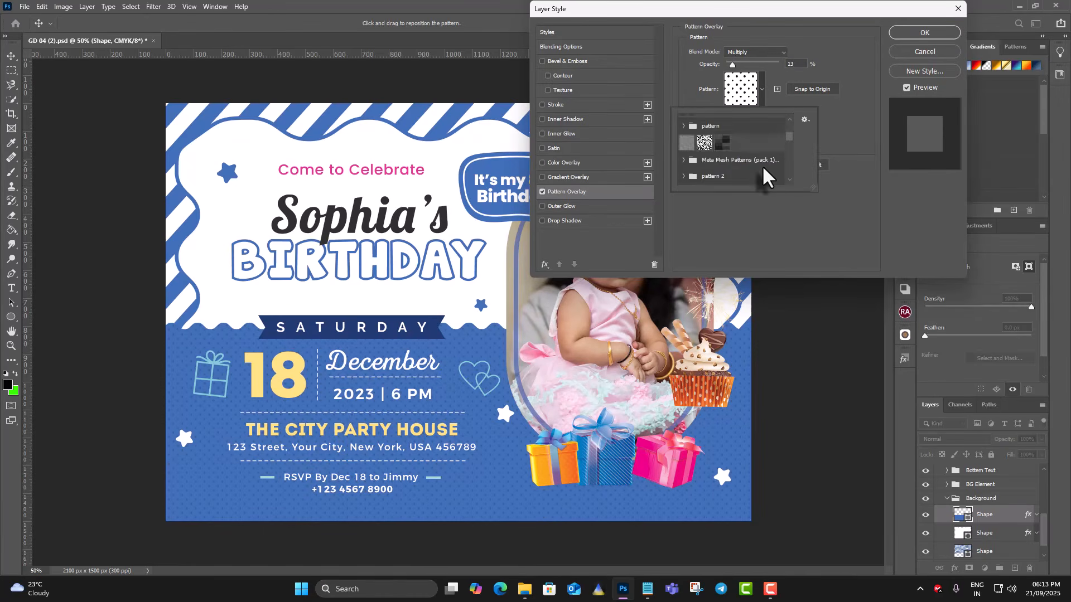
pyautogui.scroll(-6, 763, 167)
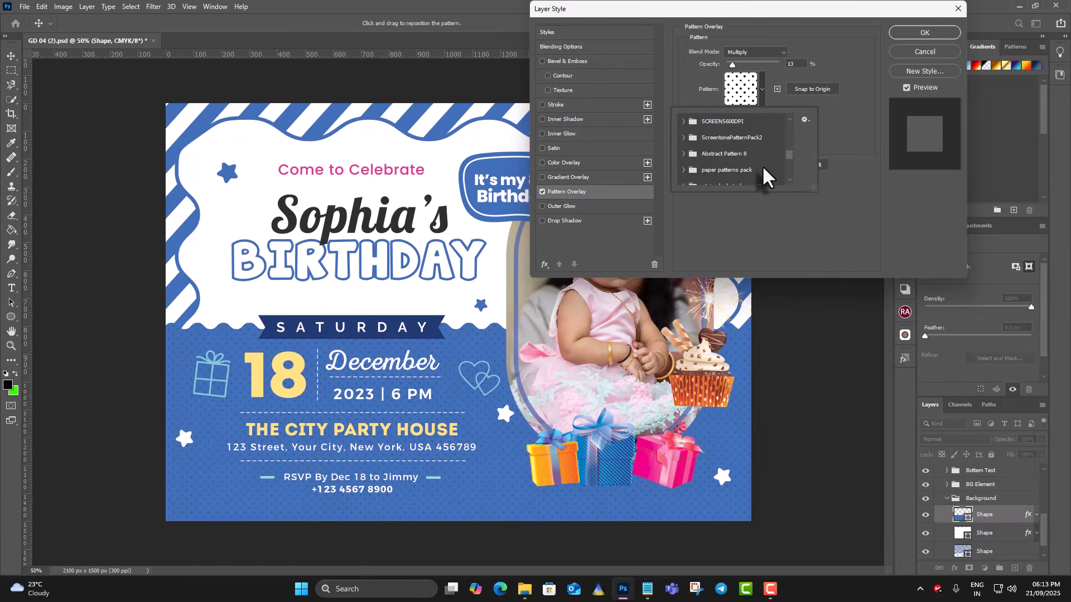
pyautogui.scroll(-3, 763, 168)
pyautogui.click(703, 138)
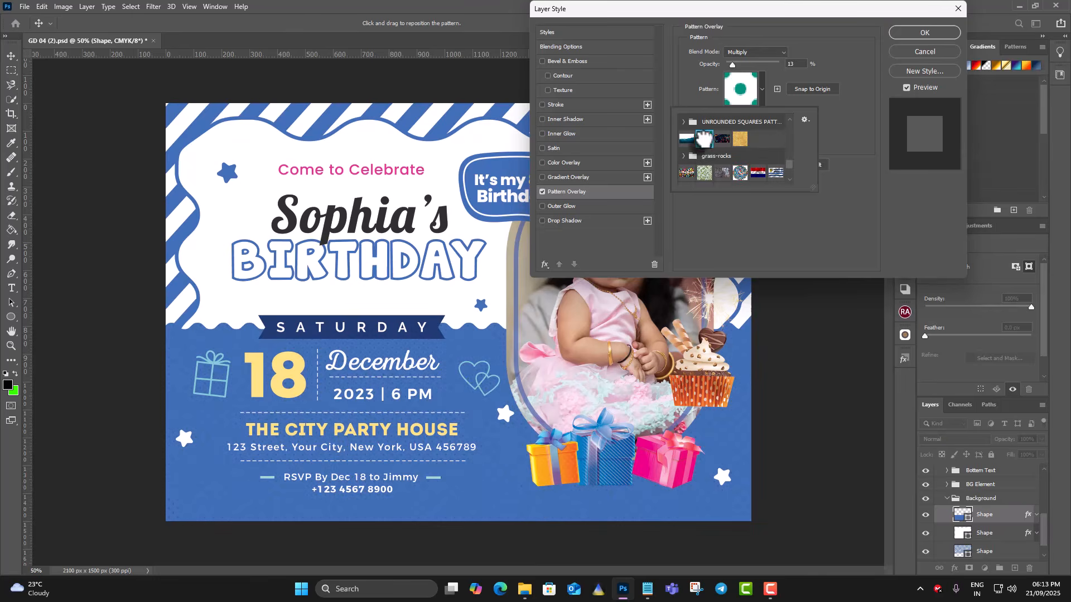
pyautogui.scroll(-3, 724, 150)
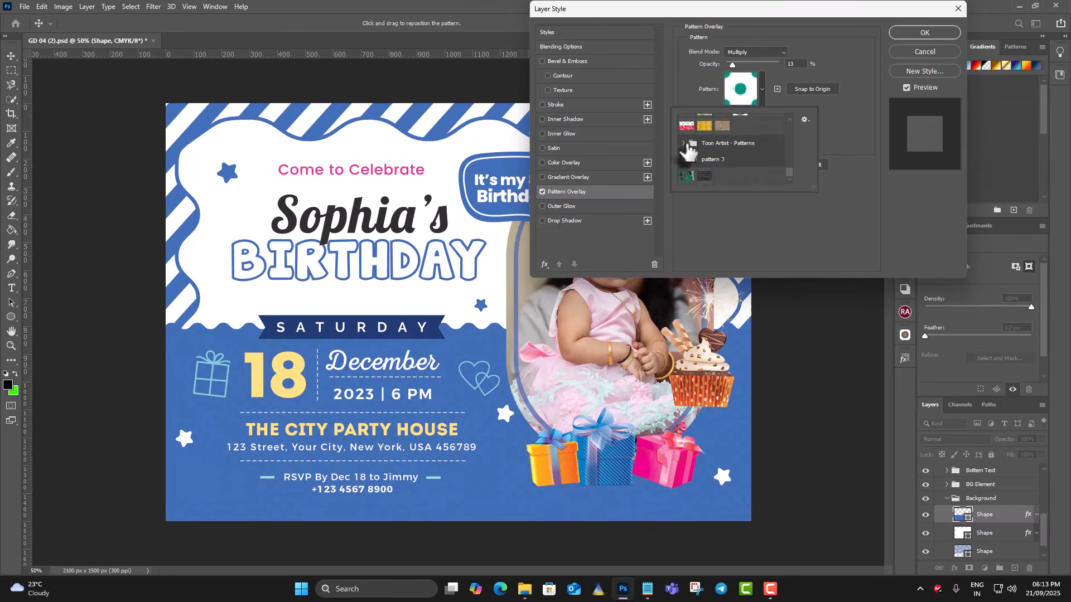
pyautogui.click(757, 147)
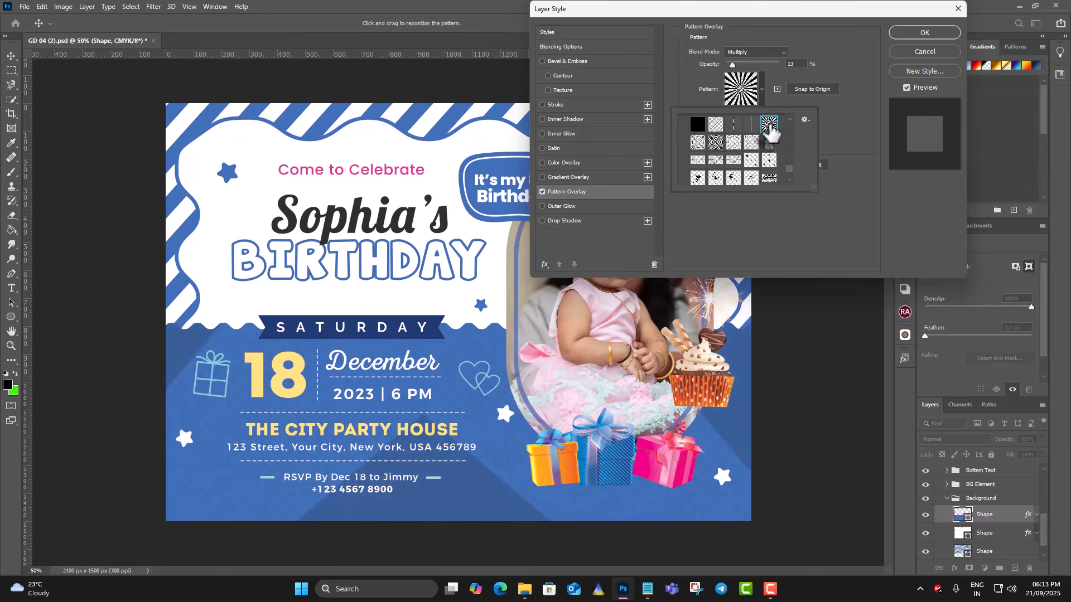
# Try smaller scales such as 29% and 17% for the sunburst pattern and set the overlay's opacity to 32%.
pyautogui.click(864, 140)
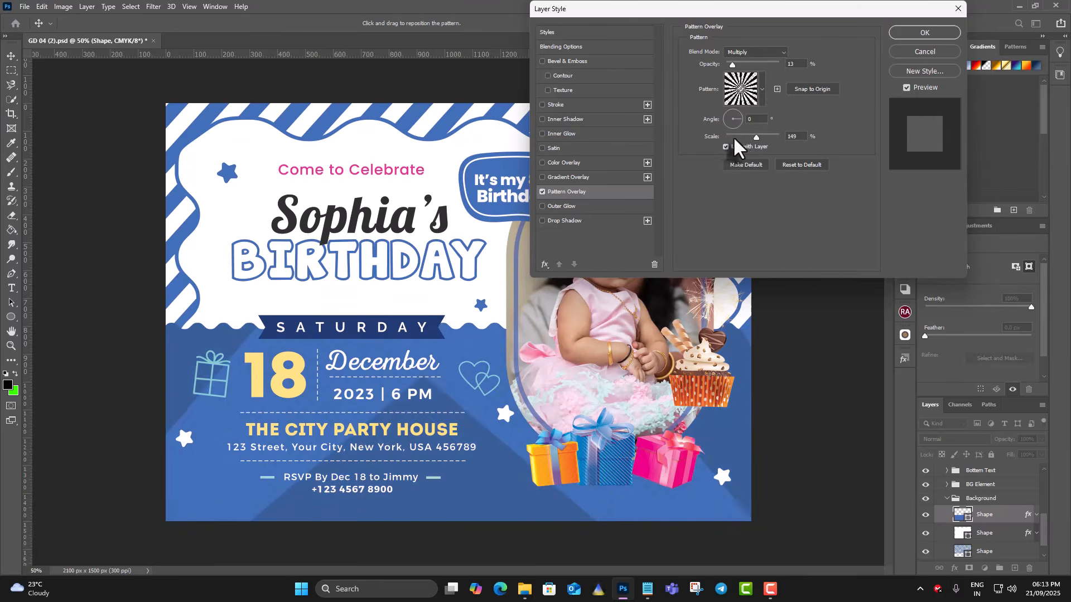
pyautogui.click(733, 136)
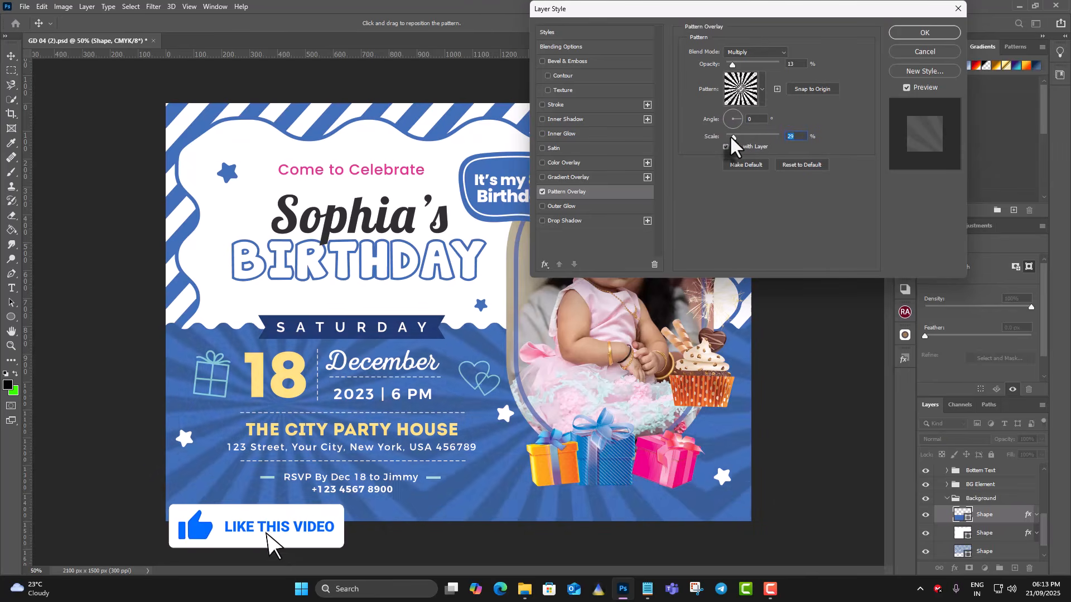
pyautogui.moveTo(729, 135); pyautogui.dragTo(731, 136)
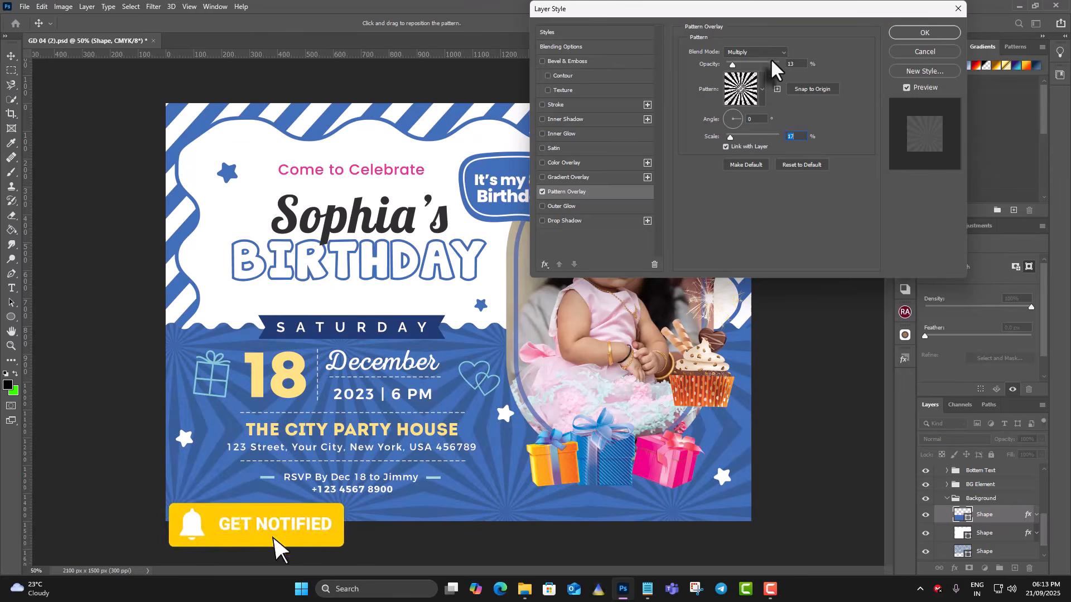
pyautogui.moveTo(763, 63); pyautogui.dragTo(744, 66)
pyautogui.moveTo(768, 135); pyautogui.dragTo(737, 133)
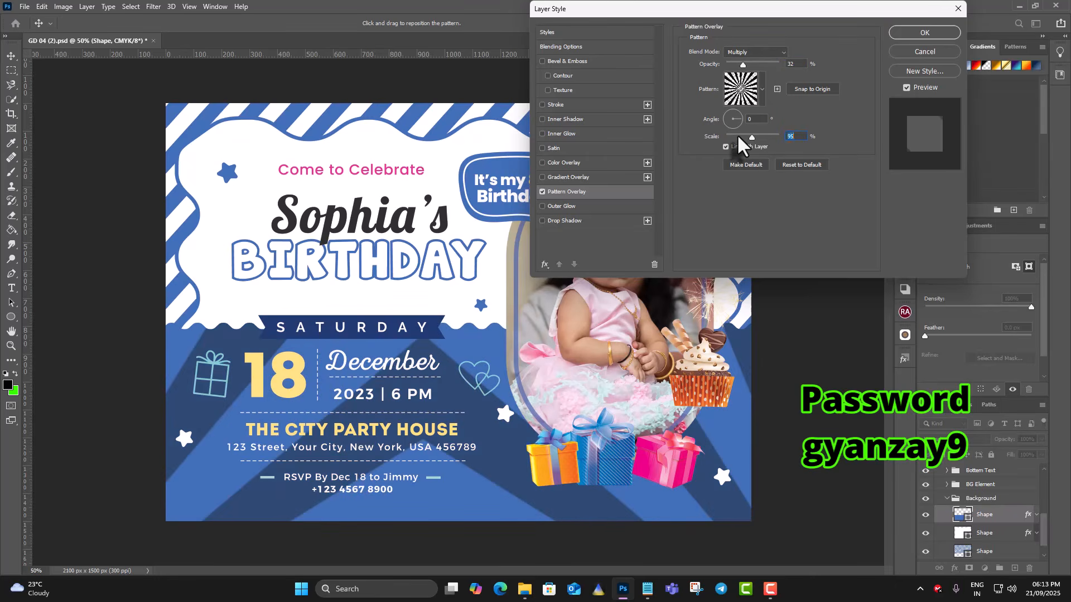
# Try other overlay patterns on the upper Background Shape, including waves, the sunburst again and a geometric line pattern.
pyautogui.click(741, 92)
pyautogui.click(751, 161)
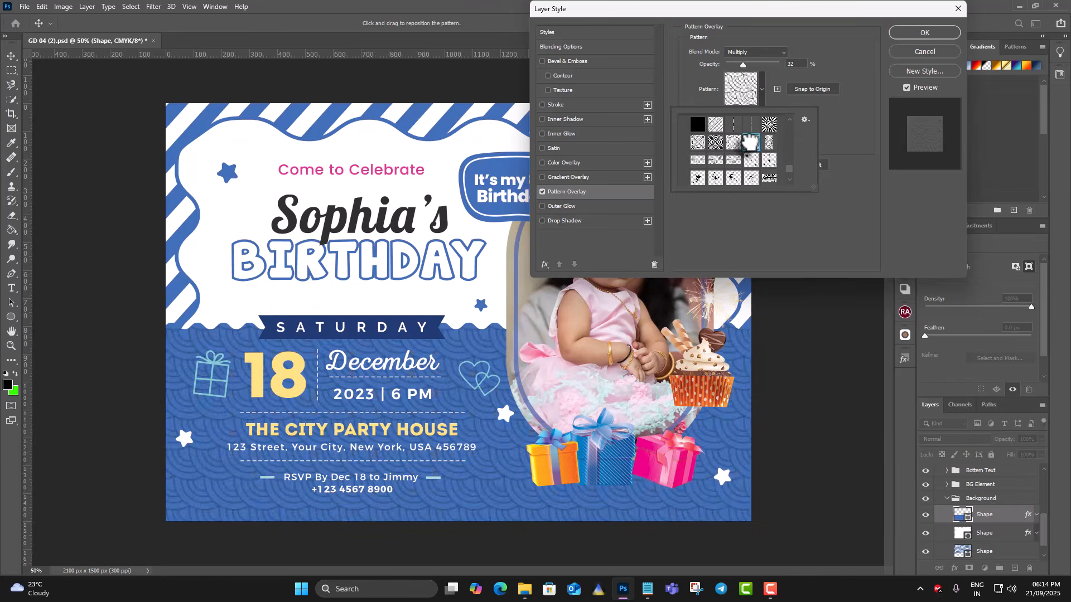
pyautogui.click(769, 142)
pyautogui.click(770, 123)
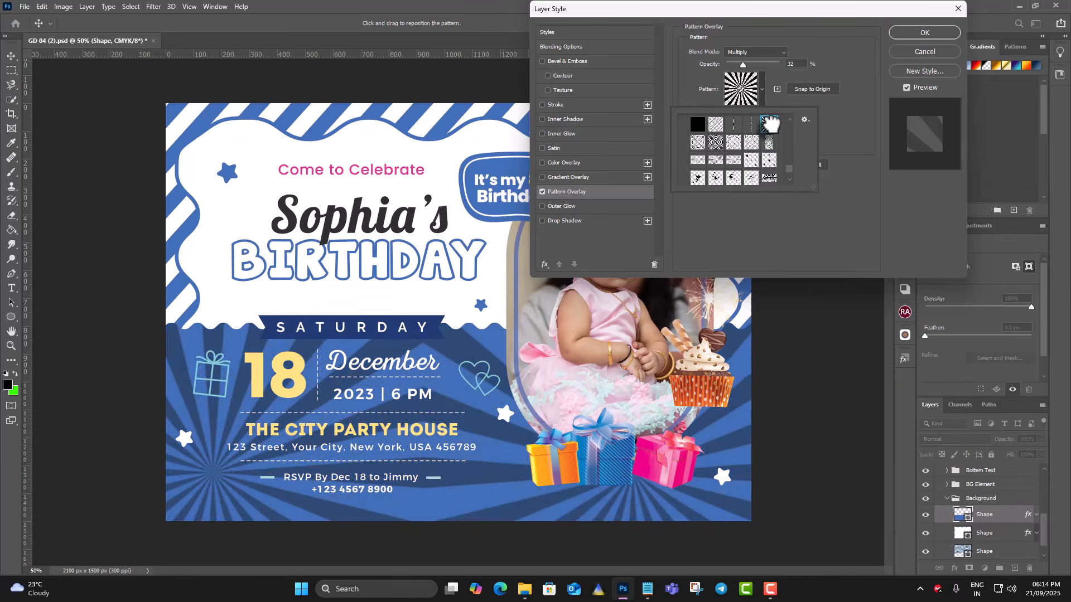
pyautogui.click(746, 174)
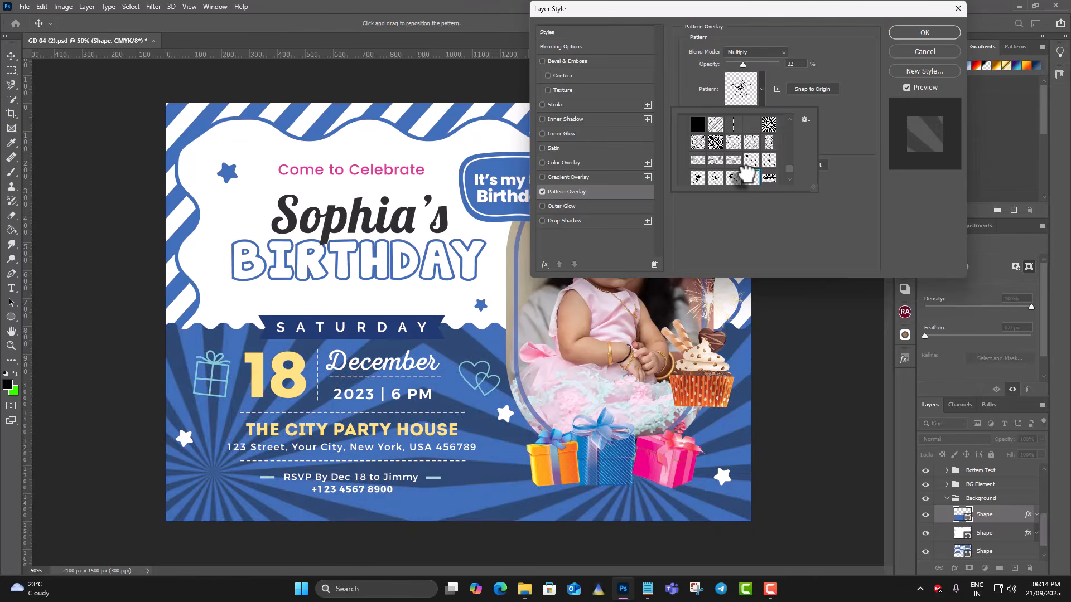
pyautogui.click(734, 160)
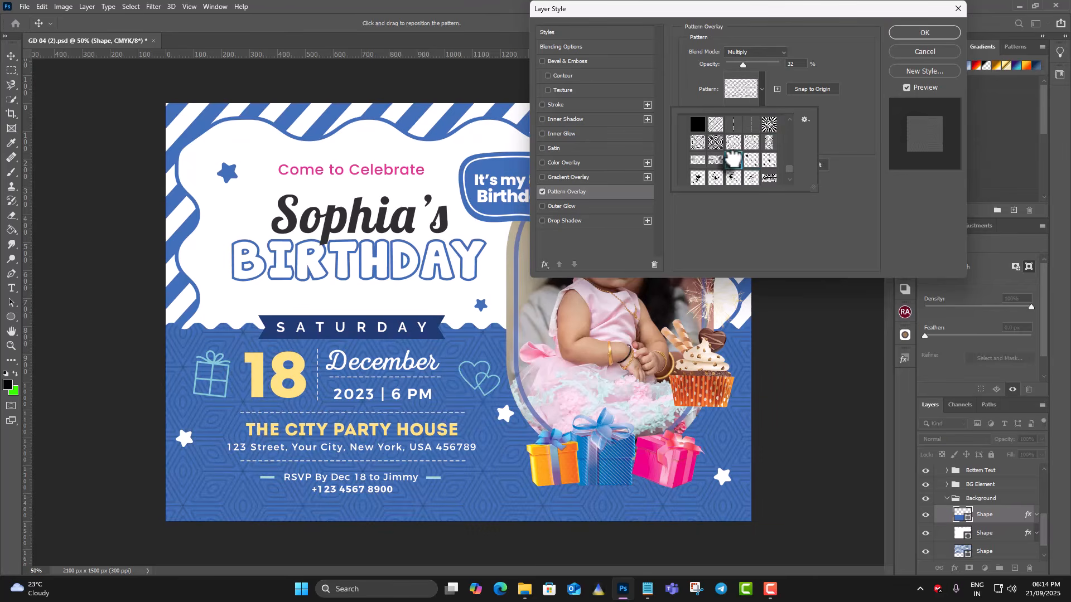
# Set the geometric pattern's scale to 43%, toggle the Pattern Overlay, and cancel the layer style changes.
pyautogui.moveTo(794, 8); pyautogui.dragTo(882, 28)
pyautogui.click(630, 211)
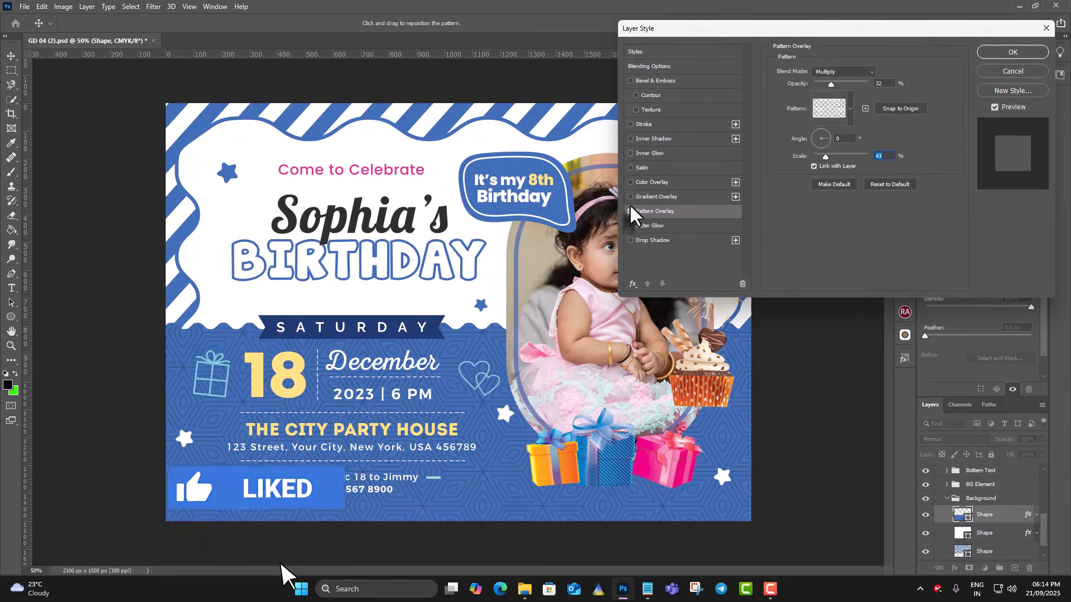
pyautogui.click(1012, 71)
pyautogui.scroll(-1, 978, 518)
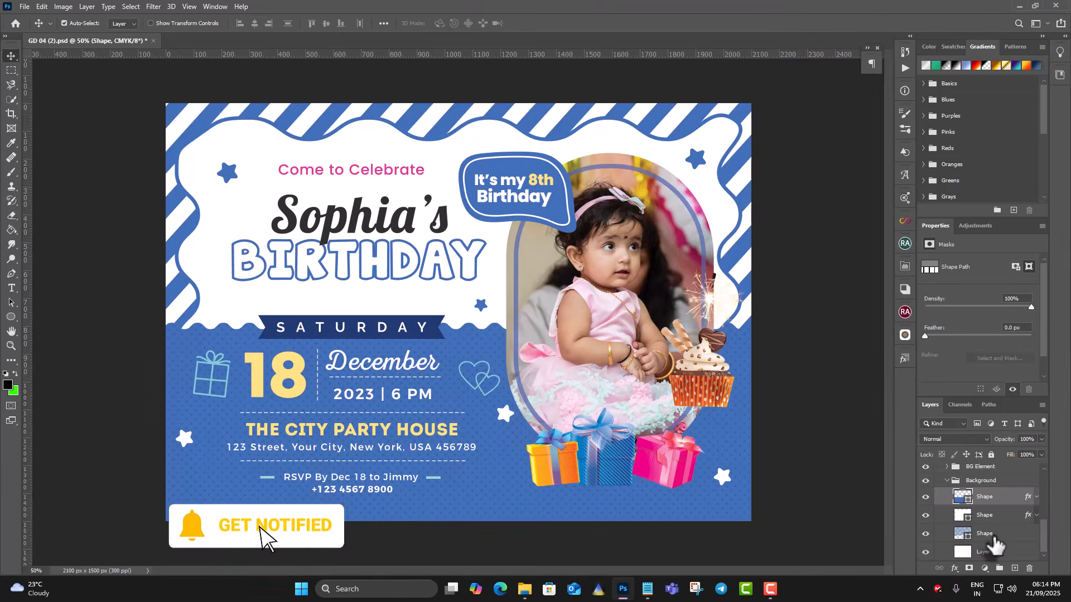
# Toggle the visibility of the lowest Shape in the Background group to check which part of the invitation it draws.
pyautogui.click(987, 534)
pyautogui.click(925, 533)
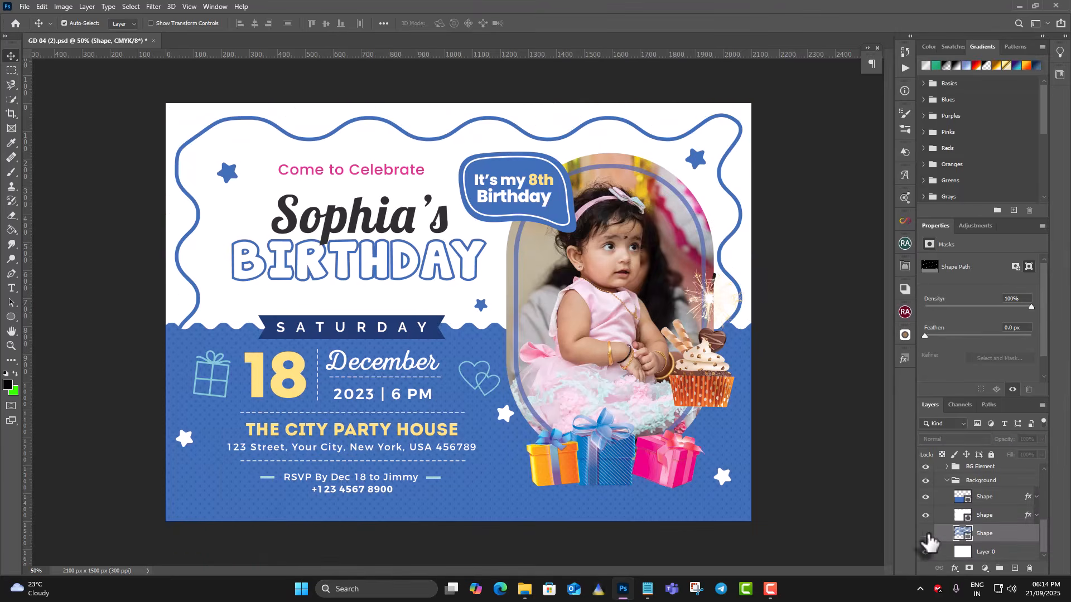
pyautogui.click(926, 534)
pyautogui.click(925, 534)
pyautogui.click(925, 534)
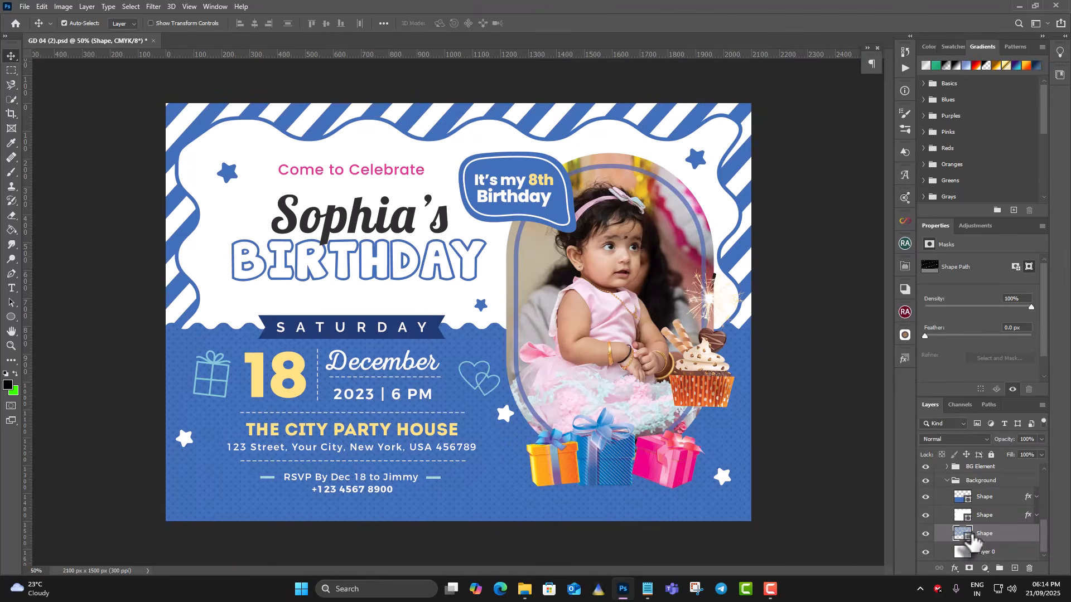
# Try red f50c0c as the fill of the Background group's striped Shape, and cancel the colour change.
pyautogui.doubleClick(967, 535)
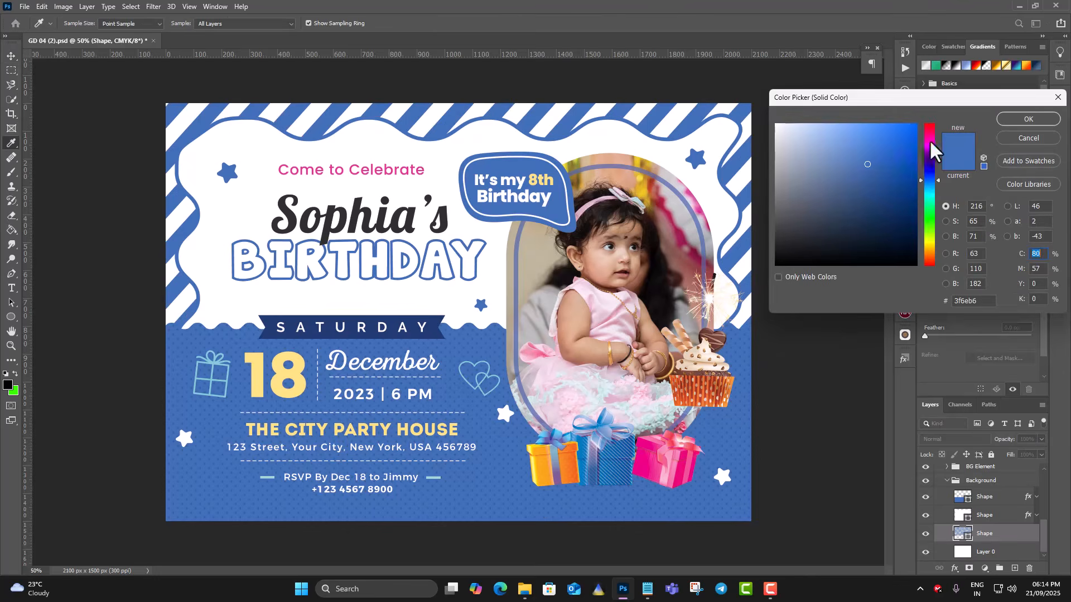
pyautogui.moveTo(930, 141); pyautogui.dragTo(928, 264)
pyautogui.click(911, 130)
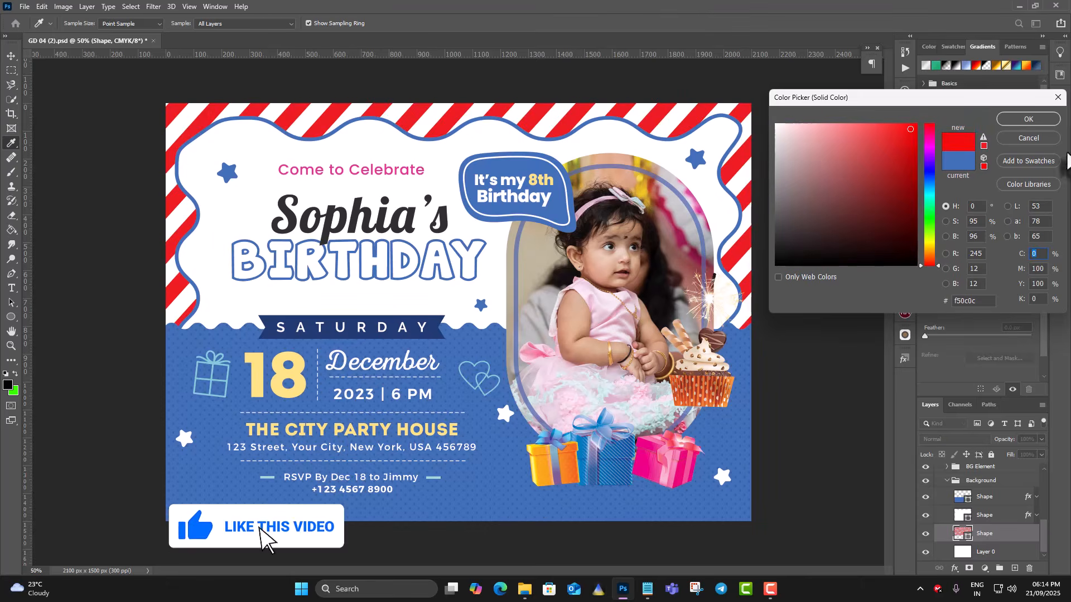
pyautogui.click(1031, 138)
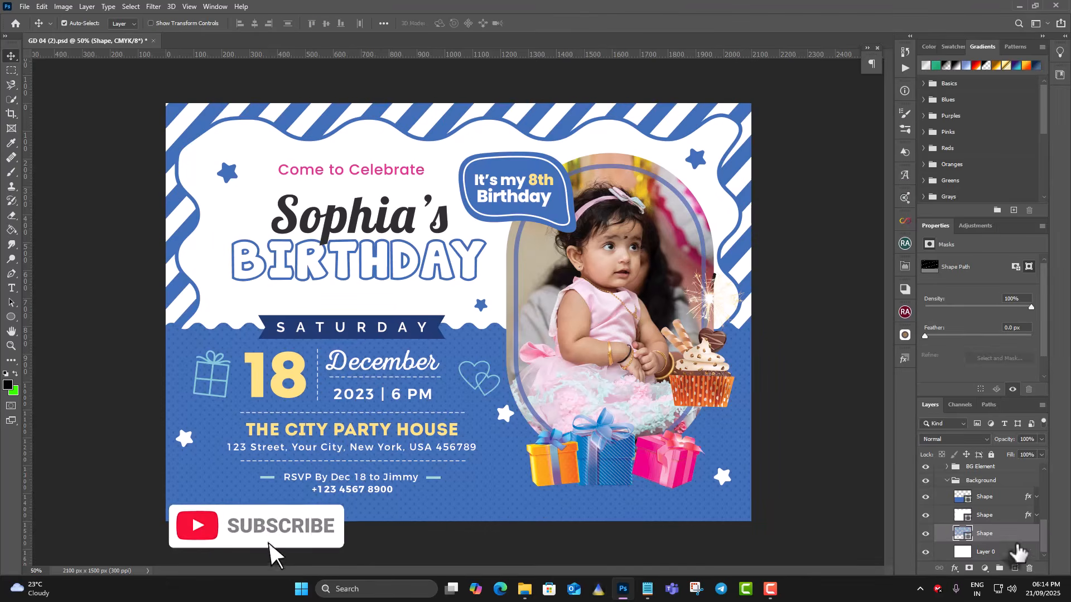
# Toggle the visibility of the Background group's middle Shape to identify the white wavy area it draws.
pyautogui.click(998, 516)
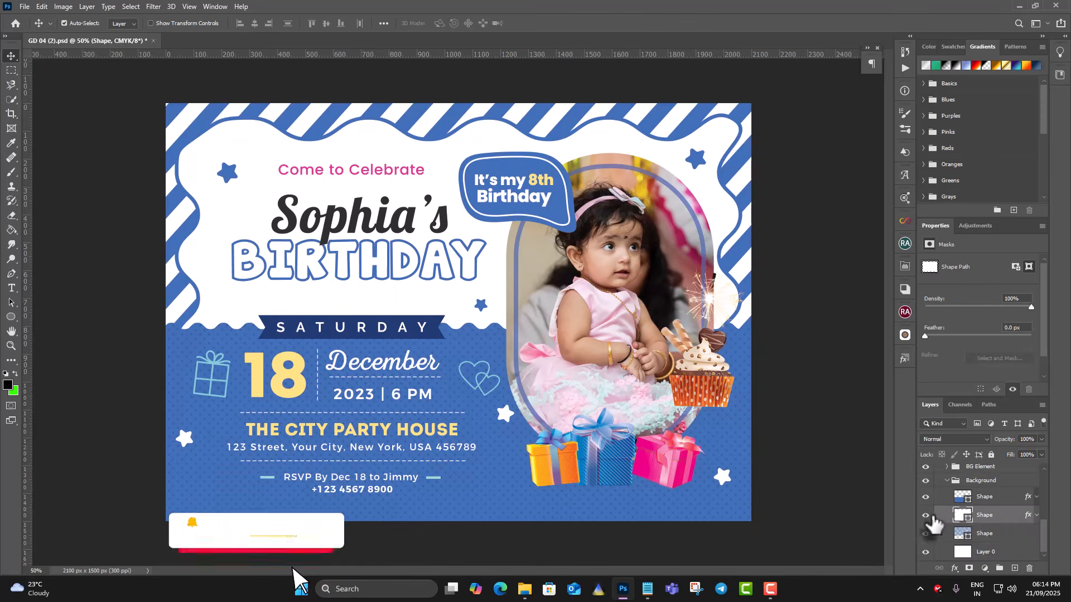
pyautogui.click(926, 515)
pyautogui.click(926, 516)
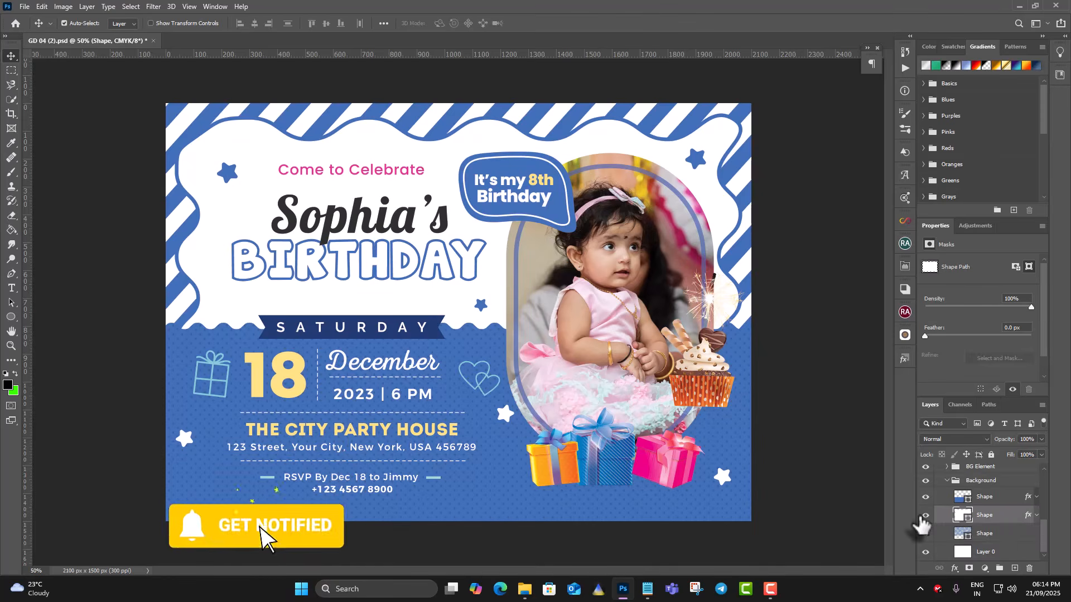
# Try red fb032c and other hues as the Stroke colour of the wavy white Shape, and cancel the colour choice.
pyautogui.doubleClick(1029, 515)
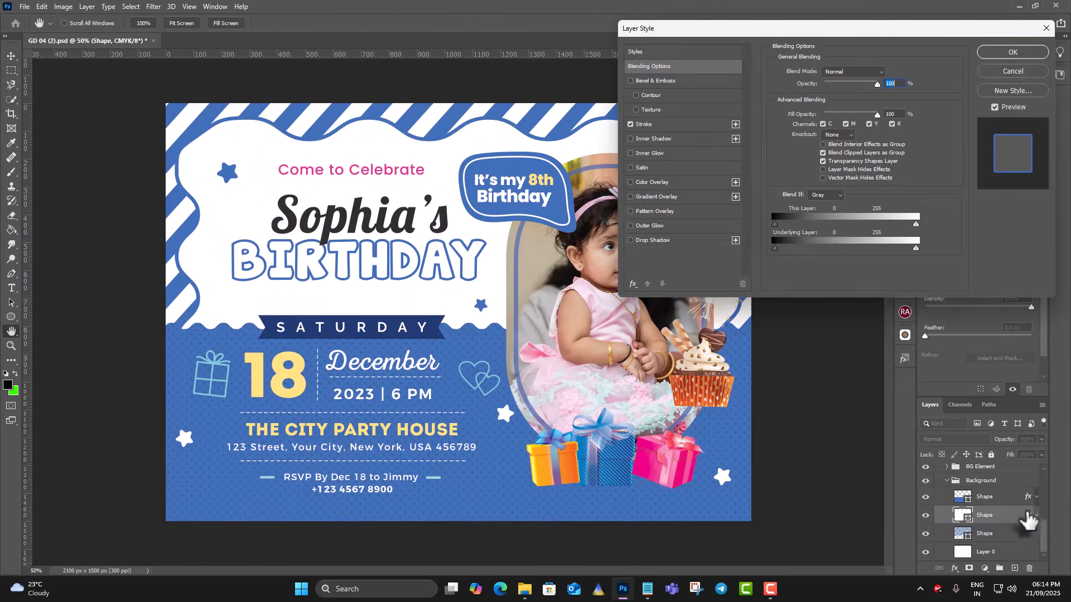
pyautogui.click(644, 125)
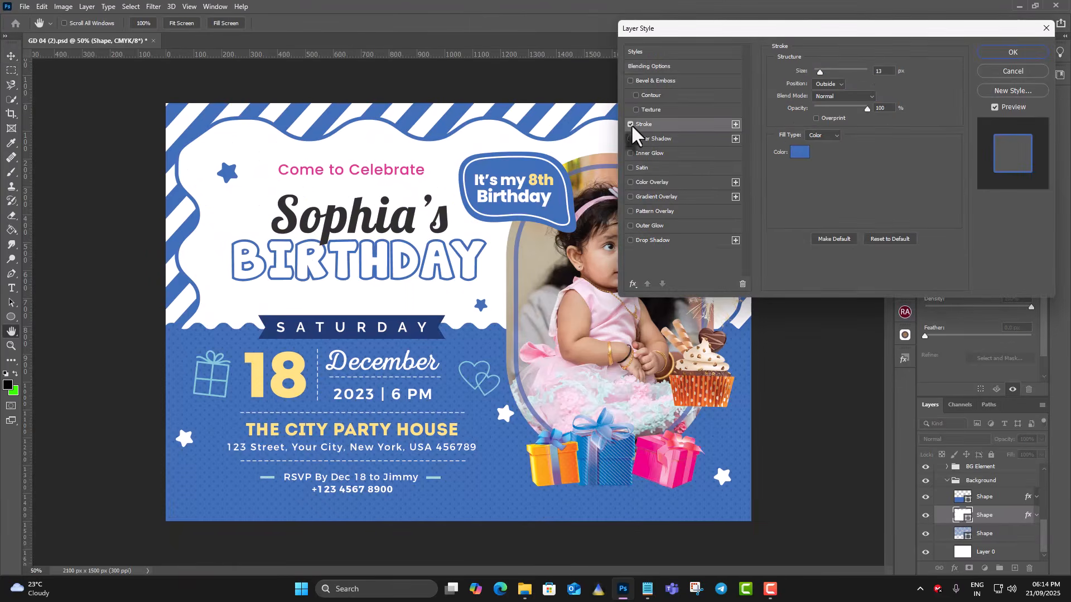
pyautogui.click(803, 158)
pyautogui.click(926, 126)
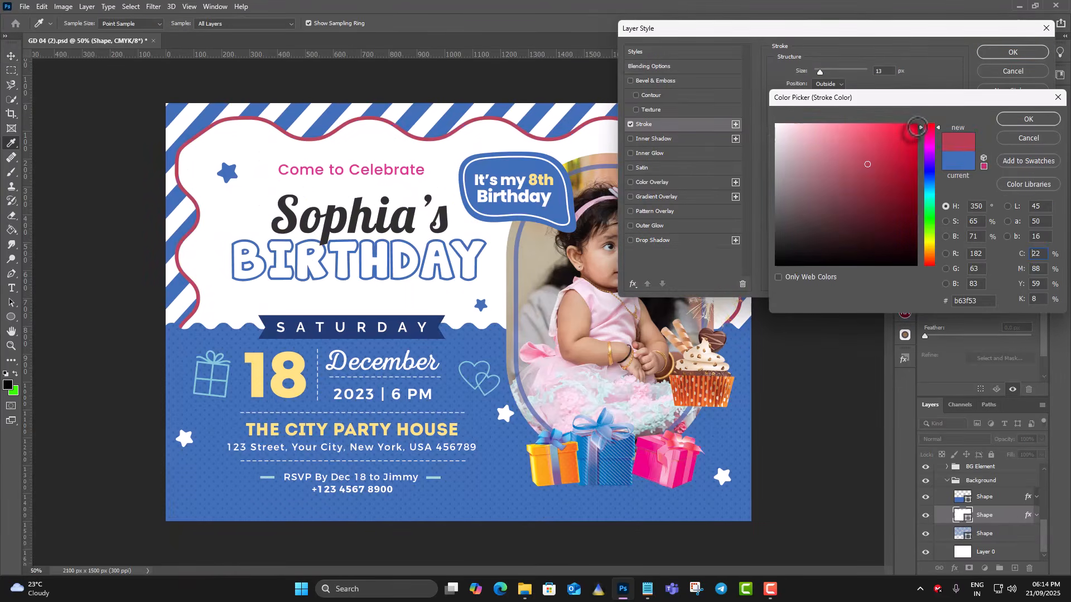
pyautogui.click(915, 126)
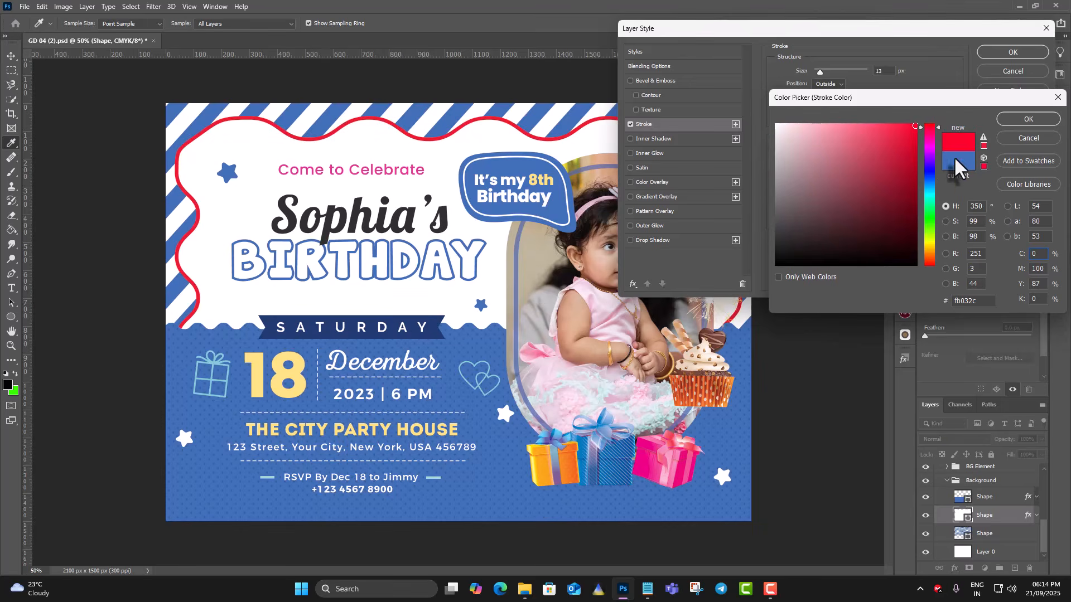
pyautogui.moveTo(930, 145); pyautogui.dragTo(926, 226)
pyautogui.click(1028, 137)
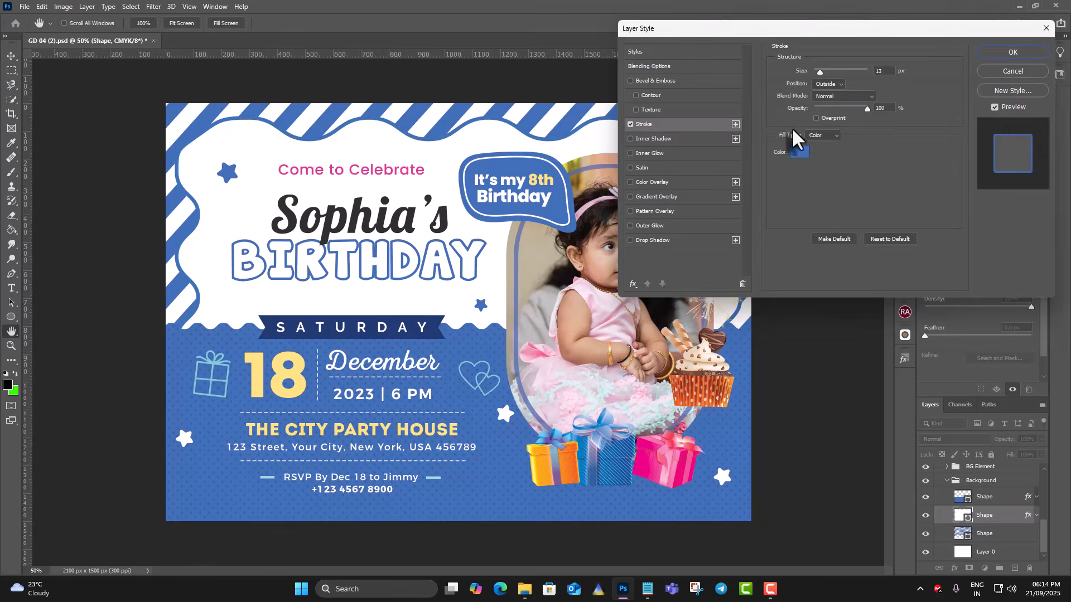
# Try a gradient fill for the wavy Shape's Stroke, sampling a gold preset and applying Purple Fan F5 - angle.
pyautogui.click(834, 136)
pyautogui.click(828, 153)
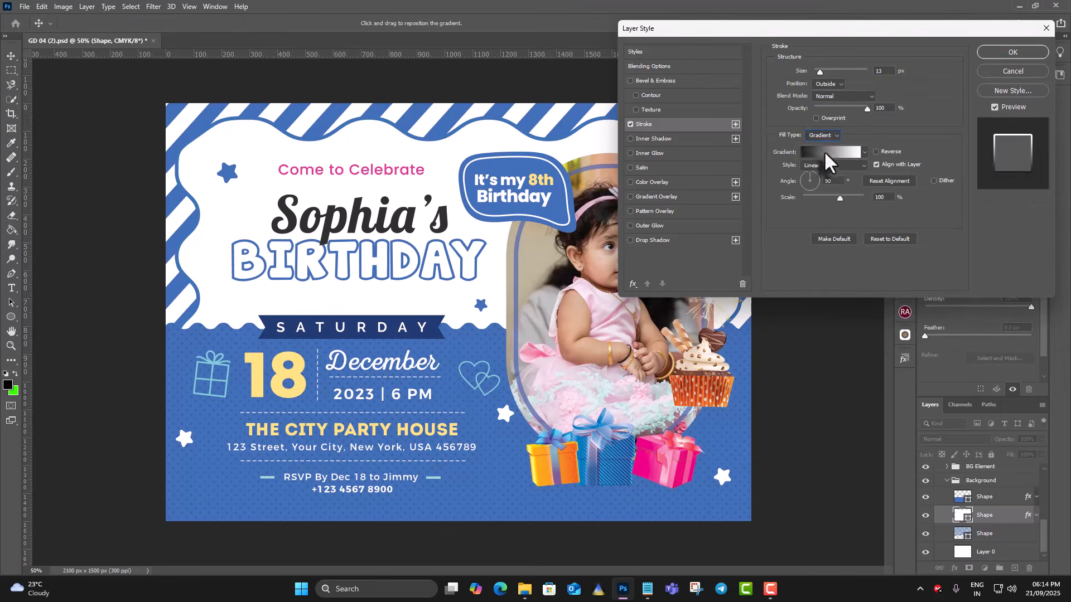
pyautogui.click(820, 148)
pyautogui.scroll(-10, 814, 101)
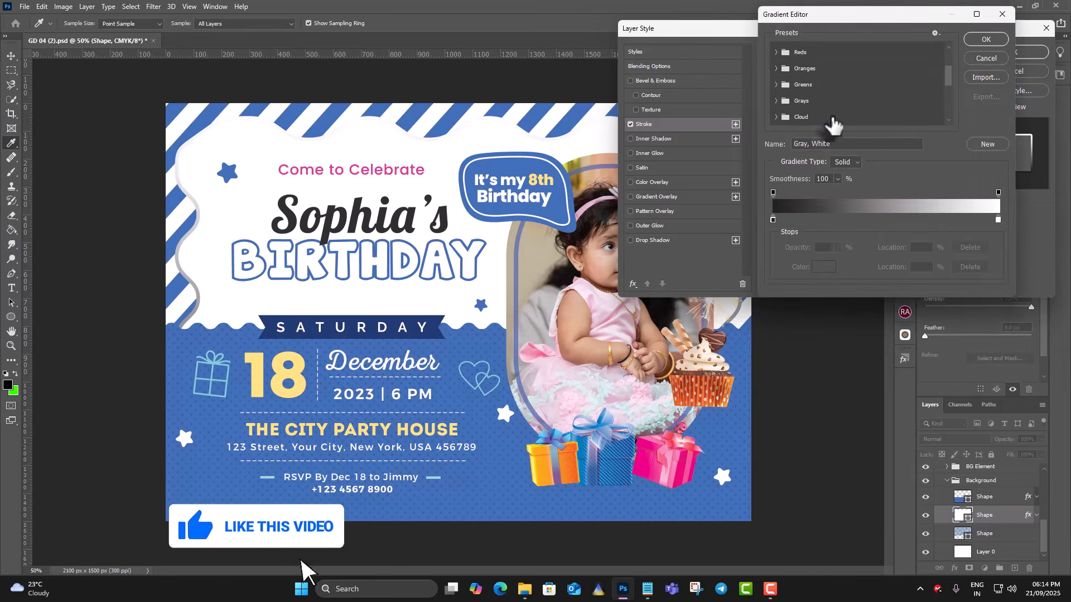
pyautogui.click(802, 118)
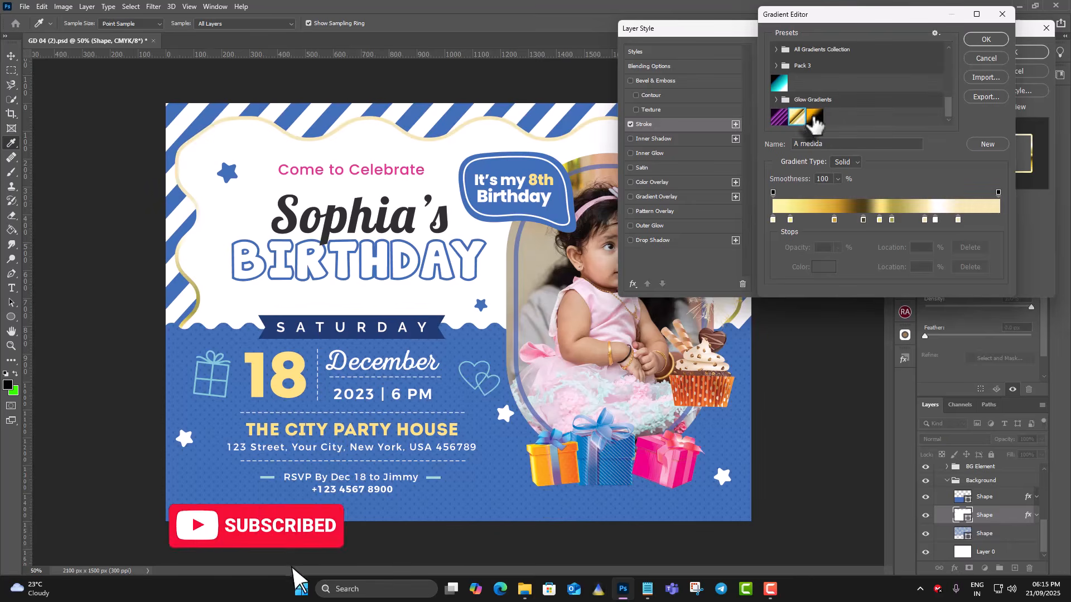
pyautogui.click(778, 118)
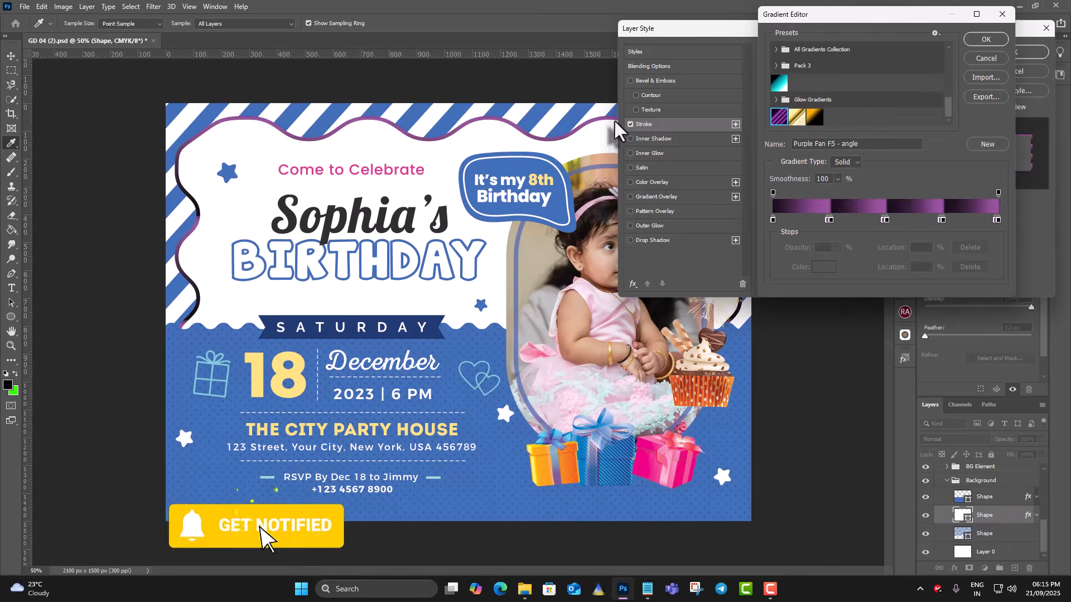
pyautogui.click(986, 40)
# Try a gradient scale of 84% and a larger size for the wavy Shape's Stroke, and cancel the layer style changes.
pyautogui.moveTo(841, 201)
pyautogui.mouseDown()
pyautogui.moveTo(815, 196)
pyautogui.moveTo(850, 198)
pyautogui.moveTo(831, 196)
pyautogui.mouseUp()
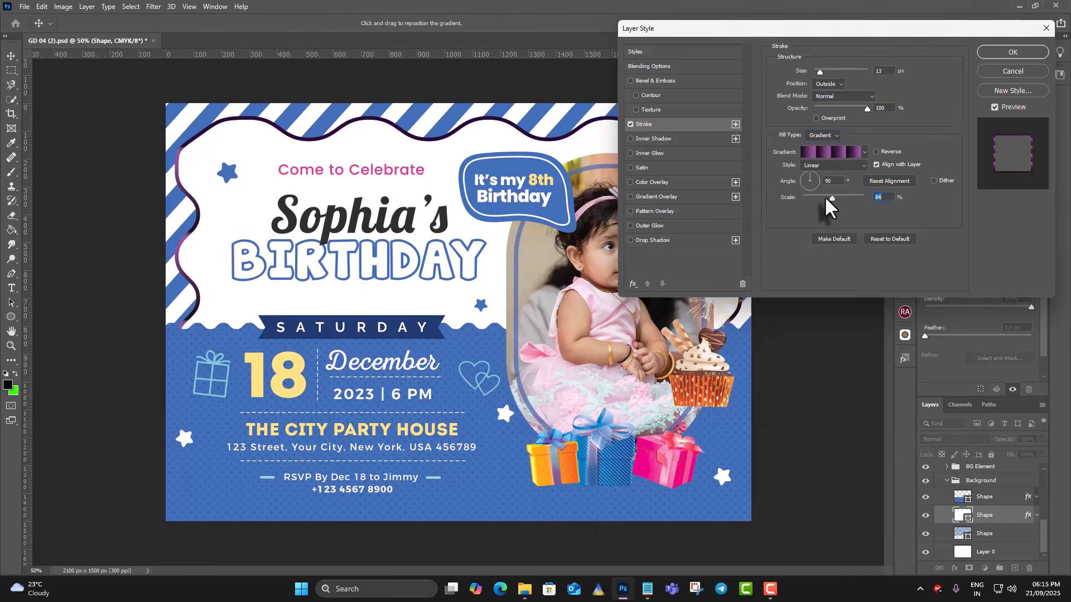
pyautogui.moveTo(818, 70)
pyautogui.mouseDown()
pyautogui.moveTo(804, 65)
pyautogui.moveTo(821, 68)
pyautogui.mouseUp()
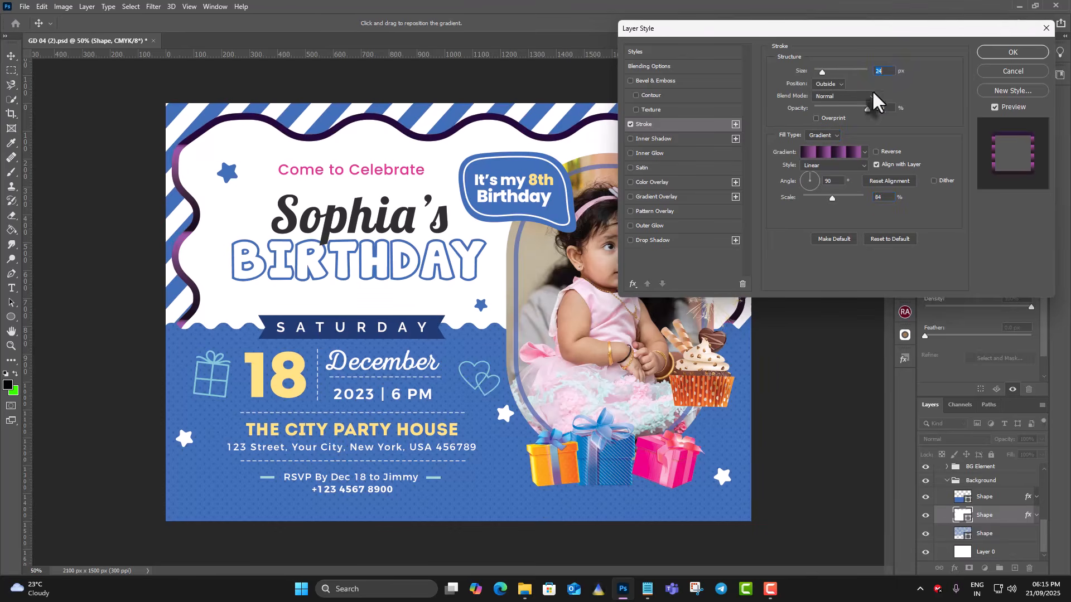
pyautogui.click(1022, 68)
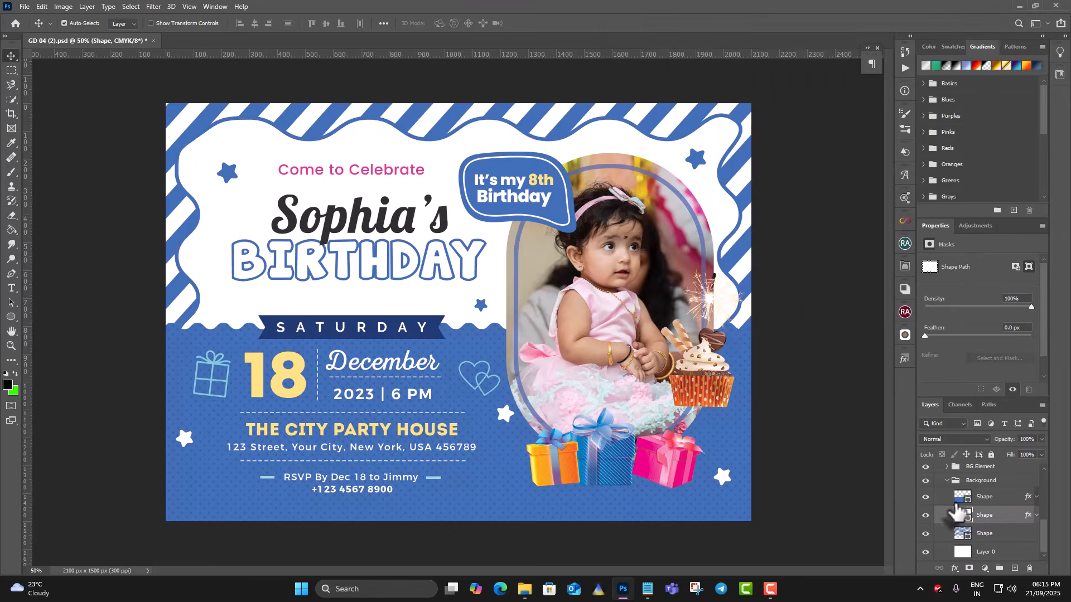
# Try pale blue e0e7f2 and bright red fb1939 as the fill of the Background group's upper Shape.
pyautogui.click(998, 557)
pyautogui.scroll(1, 992, 502)
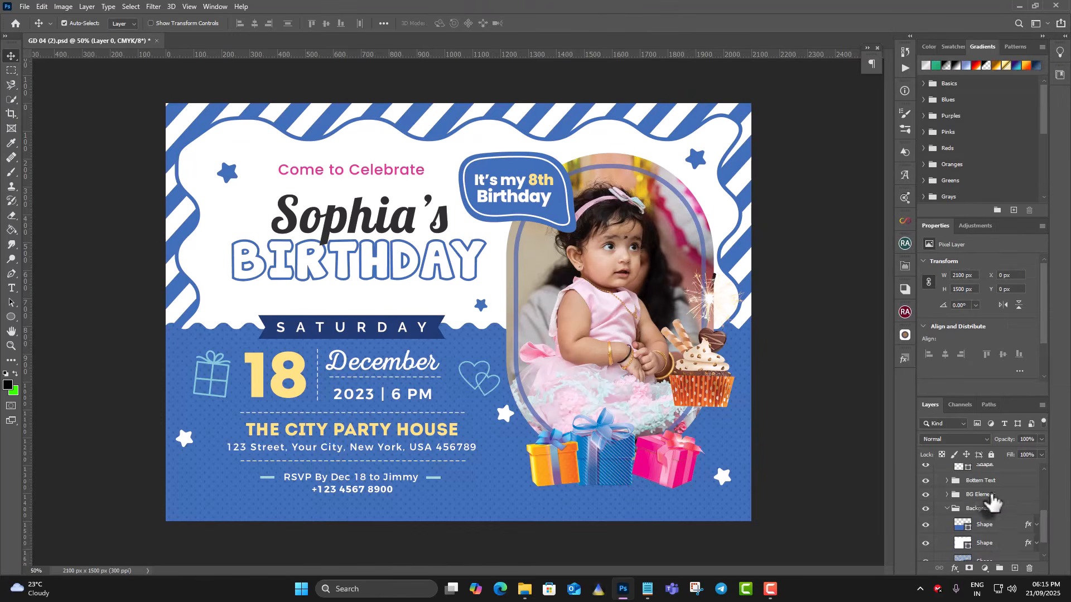
pyautogui.click(1007, 527)
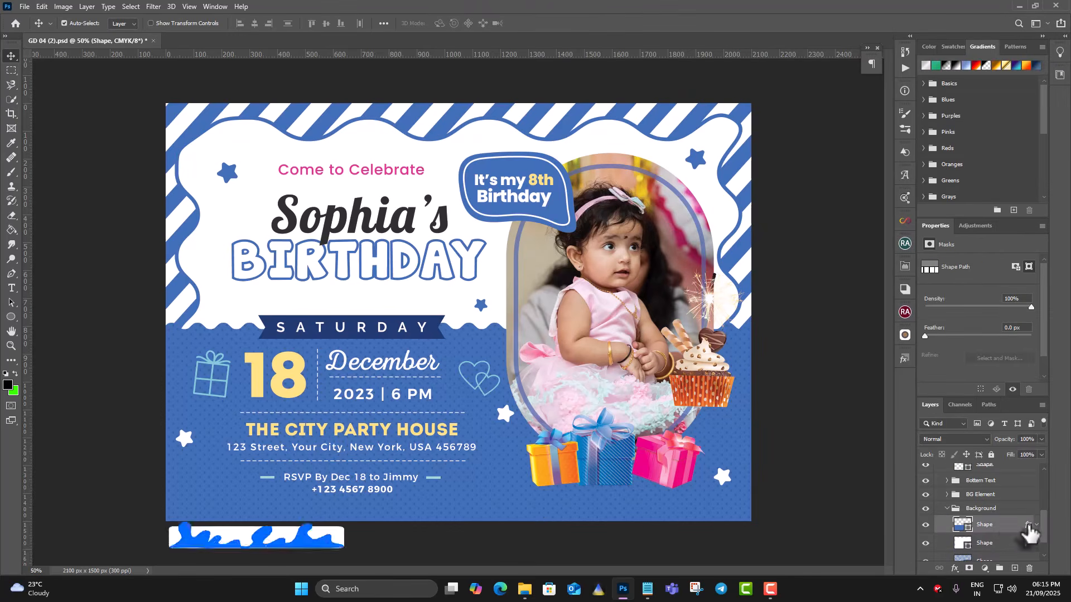
pyautogui.doubleClick(963, 525)
pyautogui.click(786, 130)
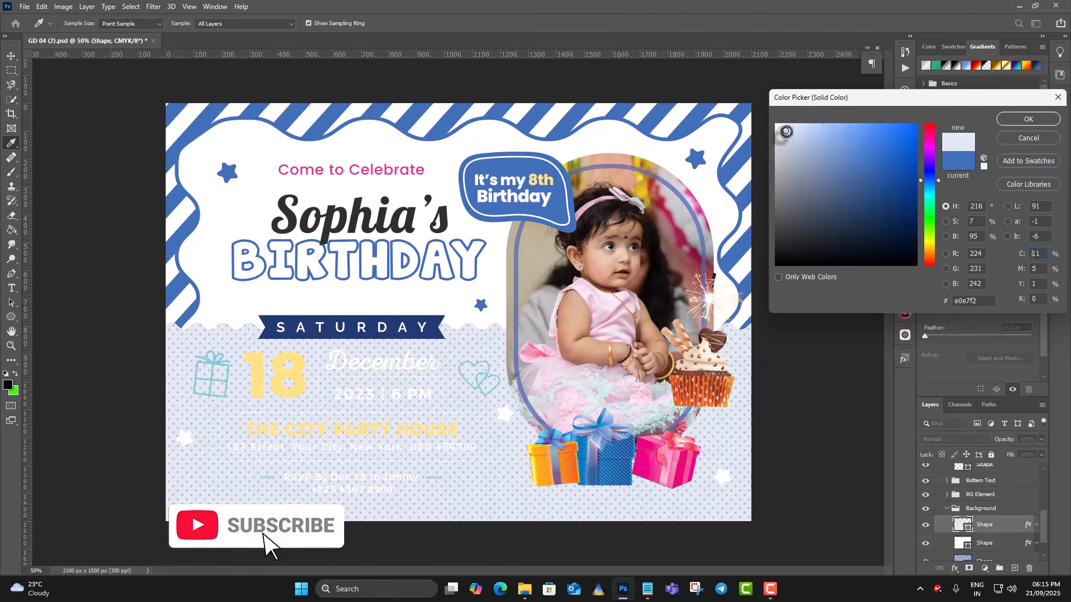
pyautogui.click(928, 127)
pyautogui.click(903, 126)
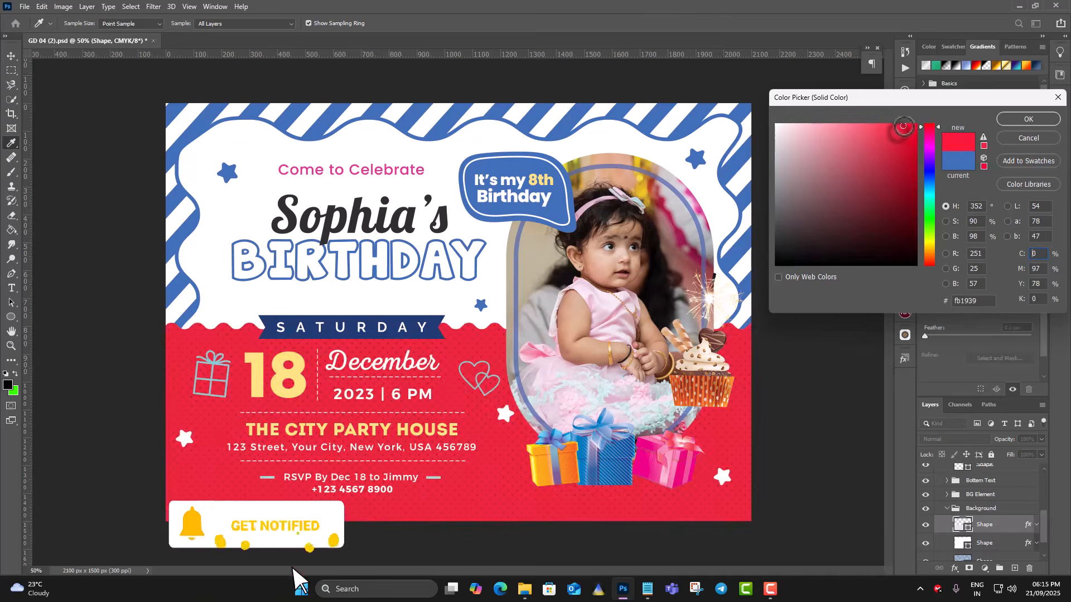
# Try muted red, brown and pinks sampled from the child's dress as the upper Shape's fill, and cancel the colour change.
pyautogui.moveTo(903, 126)
pyautogui.mouseDown()
pyautogui.moveTo(862, 136)
pyautogui.moveTo(858, 165)
pyautogui.mouseUp()
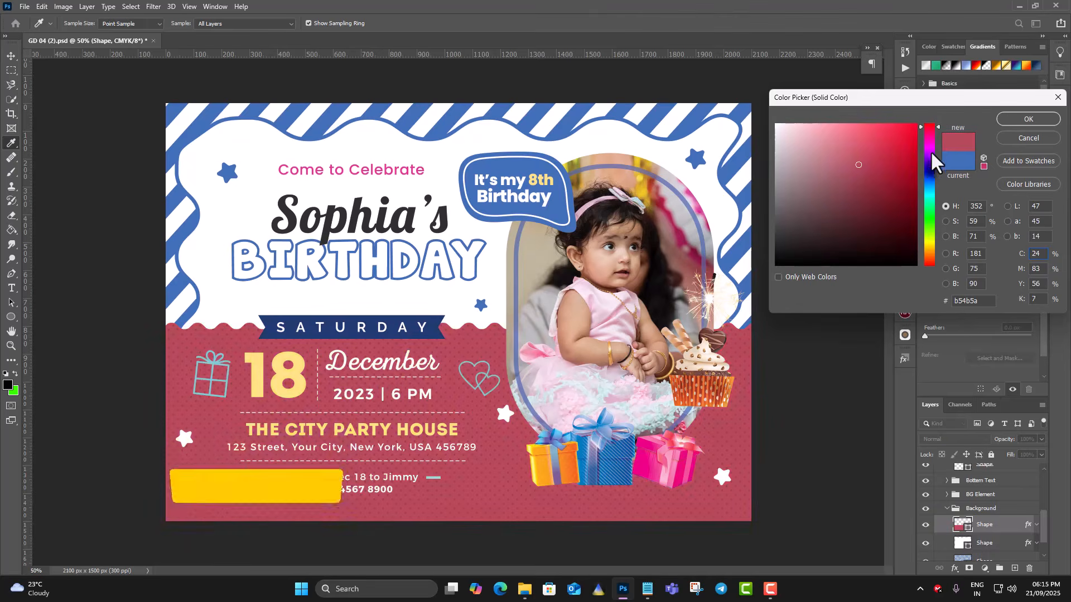
pyautogui.moveTo(930, 151); pyautogui.dragTo(928, 256)
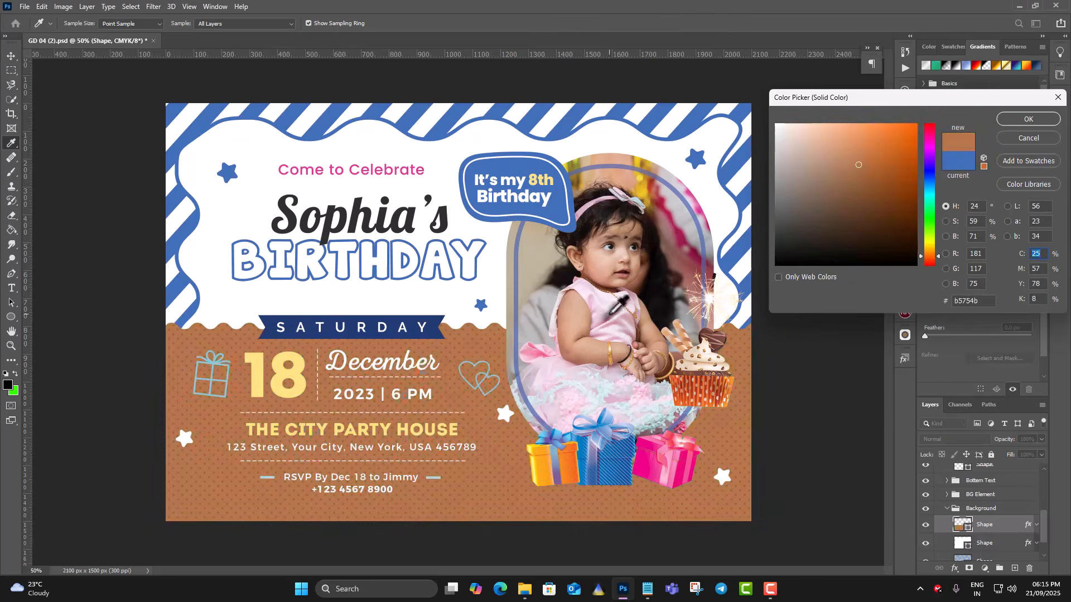
pyautogui.click(610, 313)
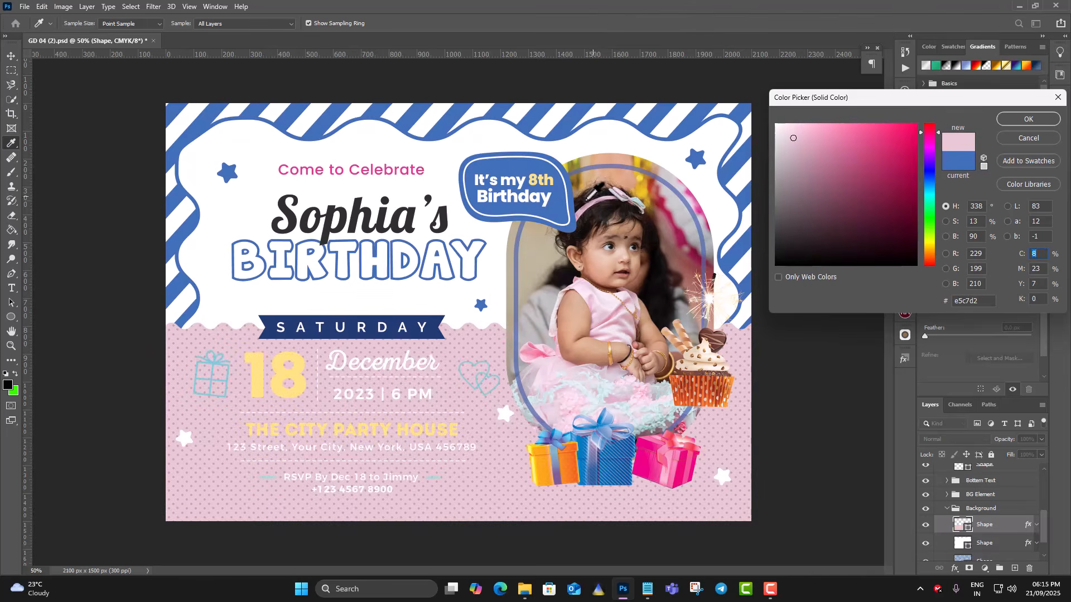
pyautogui.click(615, 405)
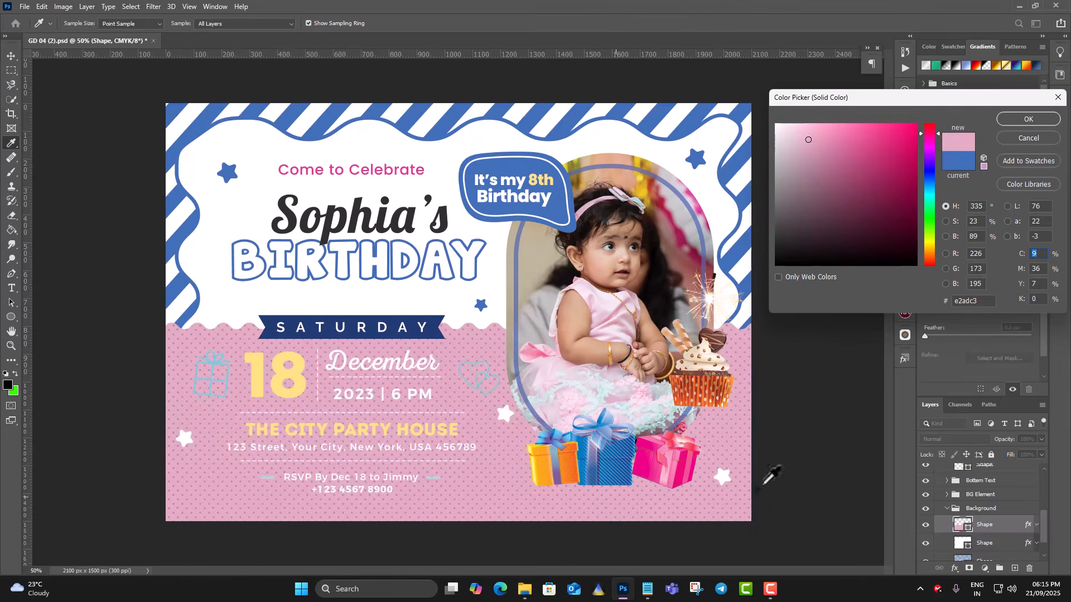
pyautogui.click(1035, 138)
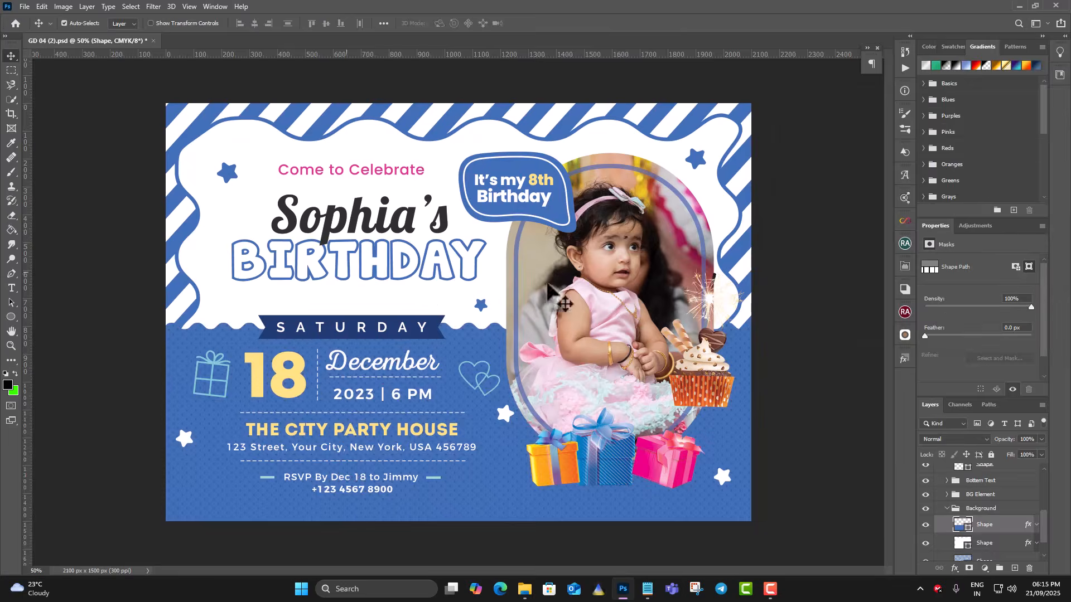
# Expand the Birthday Kid Name group, toggling its visibility and that of the Come to Celebrate text to identify them.
pyautogui.scroll(6, 1007, 533)
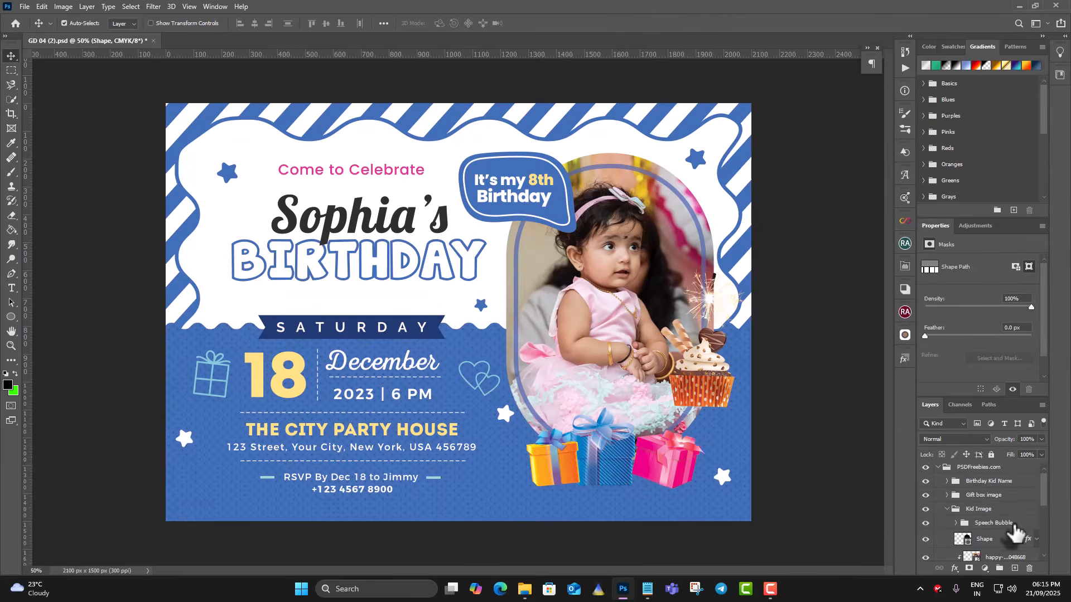
pyautogui.click(1019, 486)
pyautogui.click(925, 485)
pyautogui.click(926, 485)
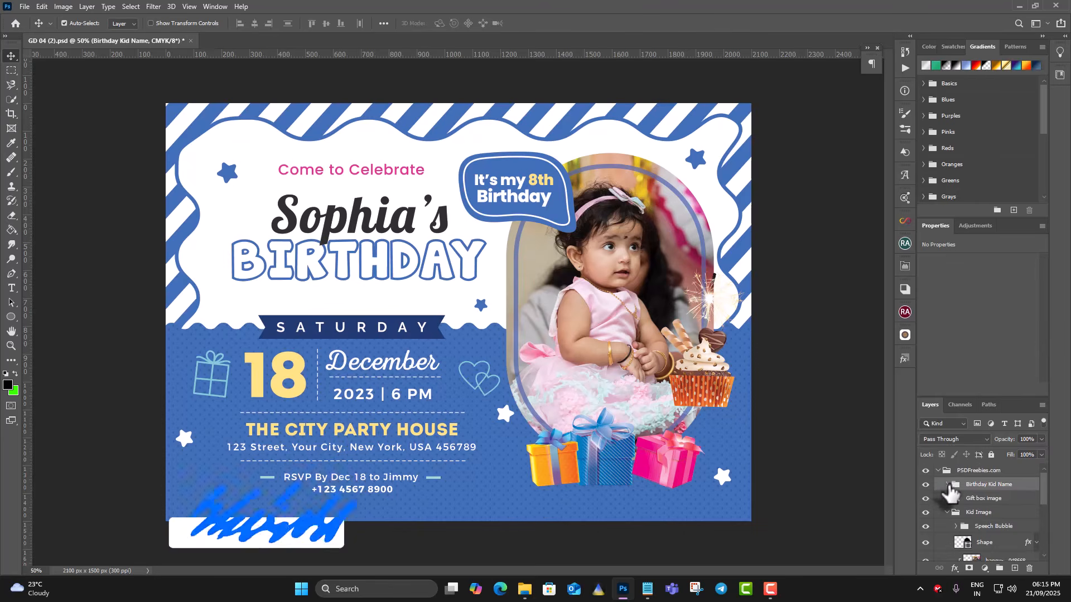
pyautogui.click(946, 484)
pyautogui.click(926, 503)
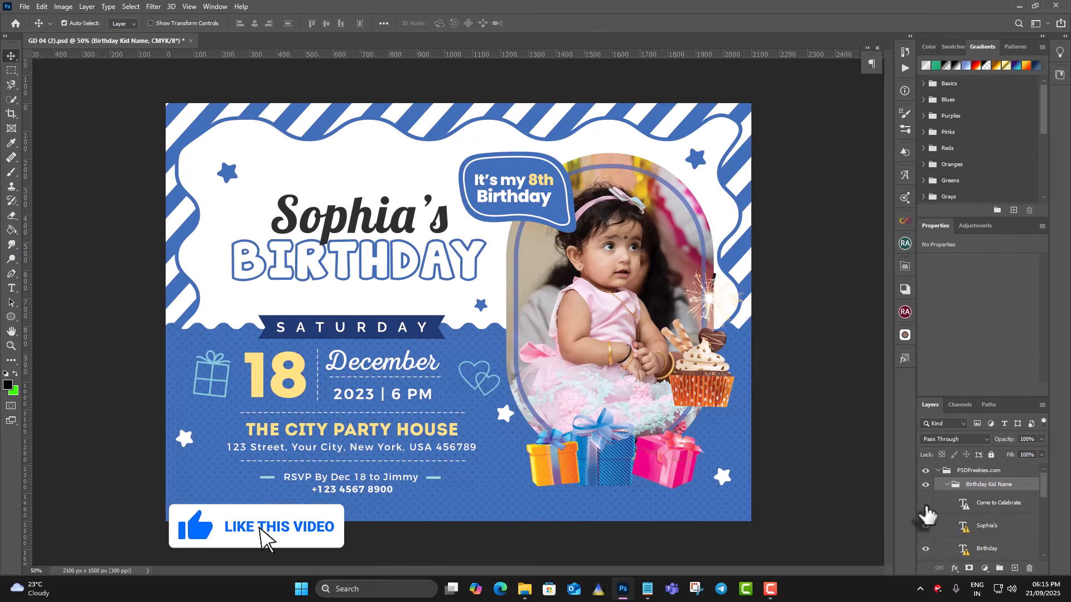
pyautogui.click(926, 503)
# Toggle the child's name text layer to identify it, and open its text for editing, replacing the missing LobsterTwo BoldItalic font with the default.
pyautogui.click(945, 529)
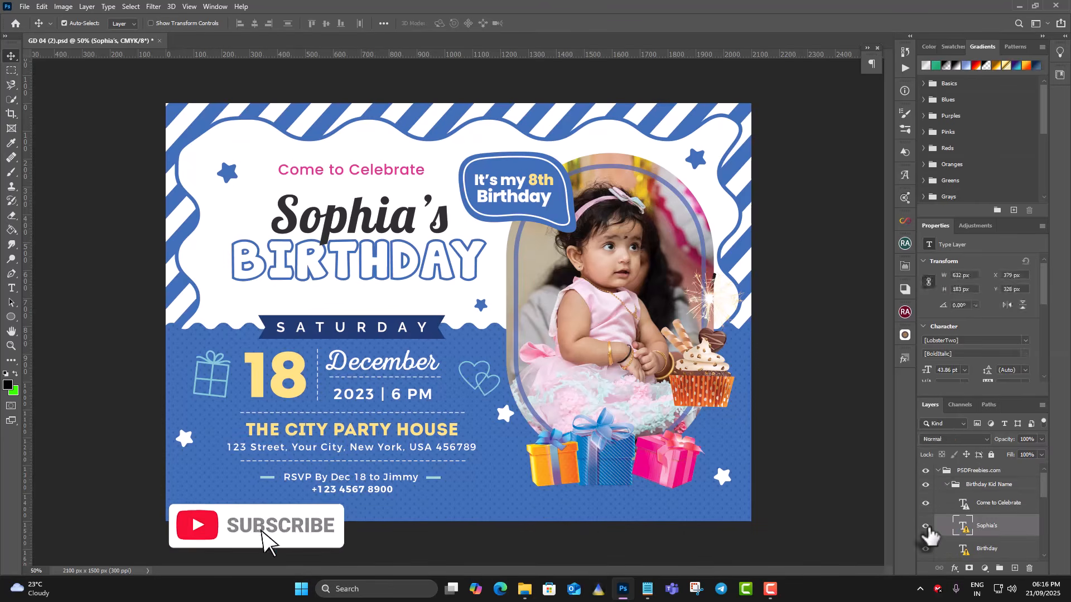
pyautogui.click(926, 526)
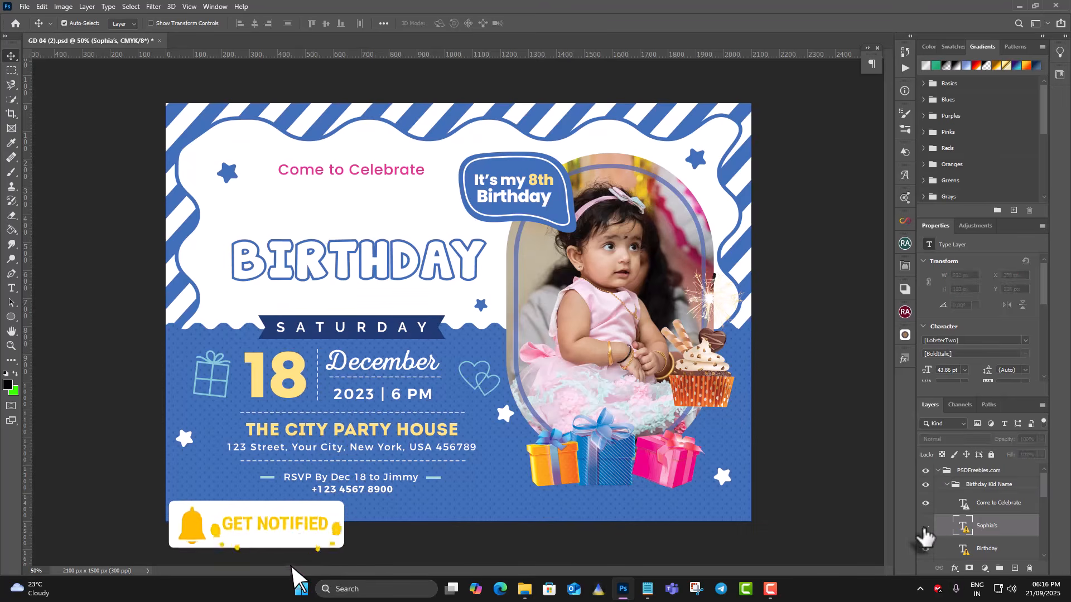
pyautogui.click(926, 526)
pyautogui.doubleClick(964, 527)
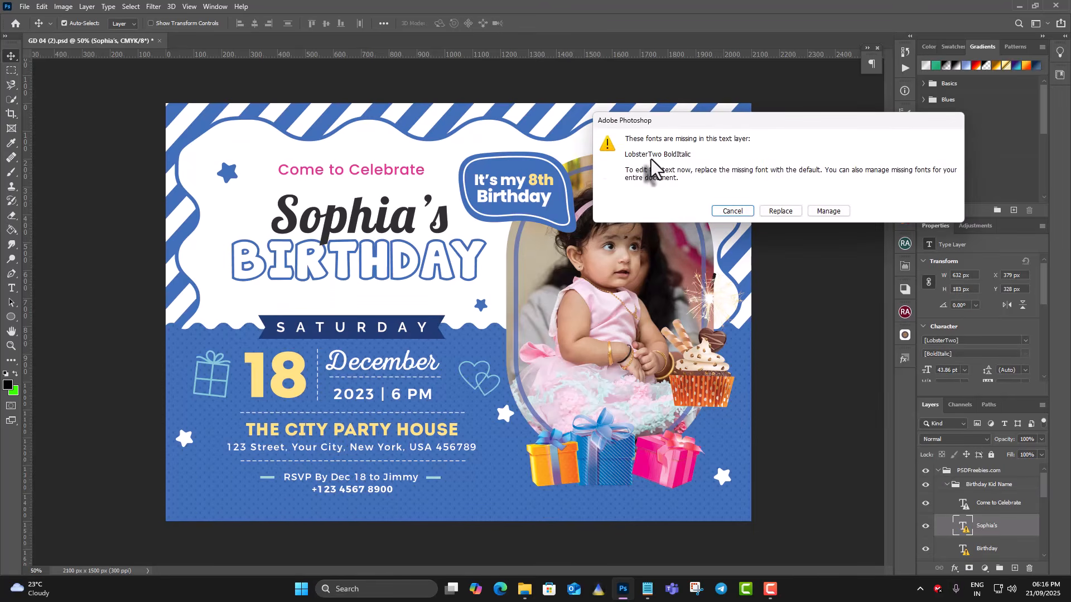
pyautogui.click(780, 211)
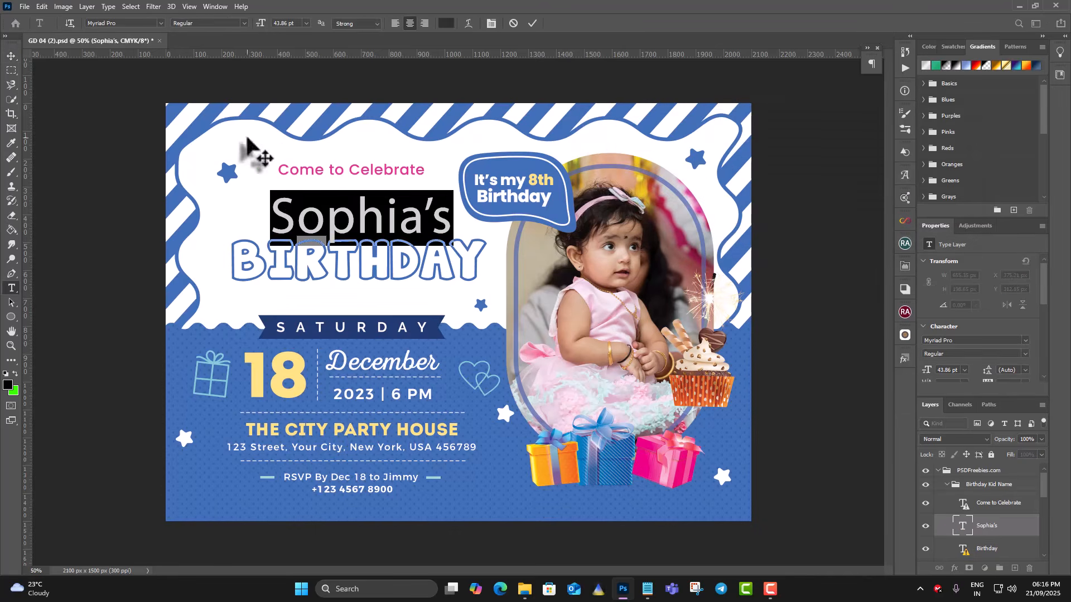
# Set the child's name text in the Peristiva font, scale it to about 126%, and recentre it above the Birthday text.
pyautogui.click(161, 23)
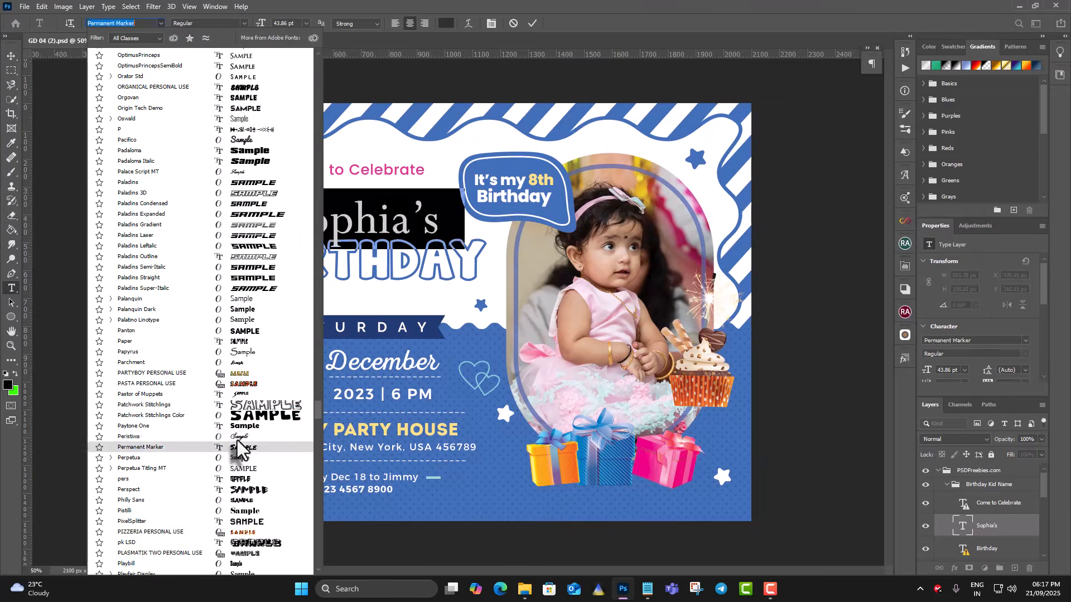
pyautogui.click(236, 440)
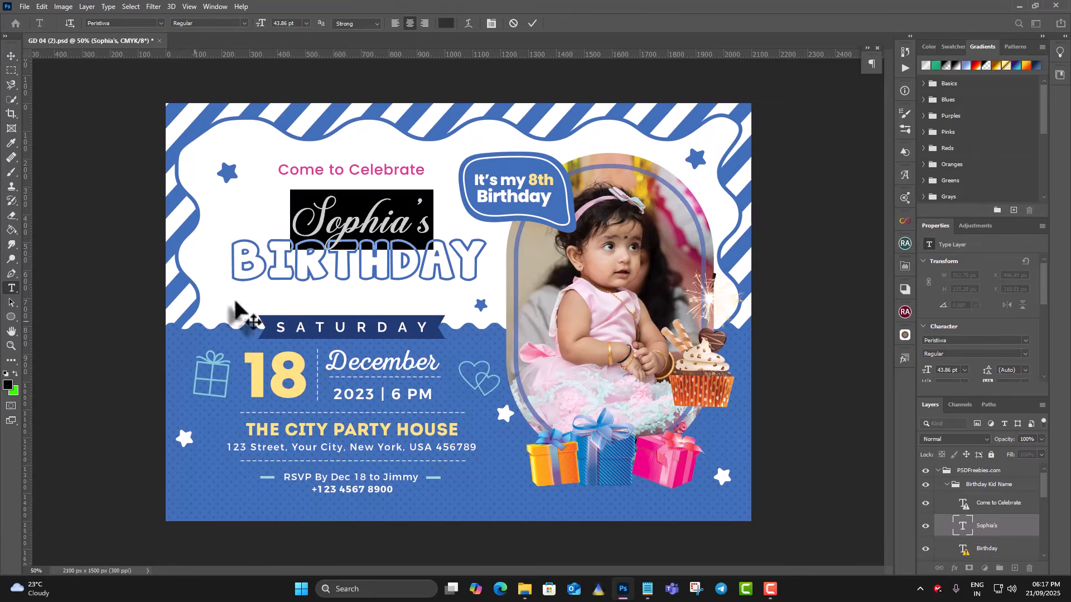
pyautogui.click(41, 5)
pyautogui.click(79, 246)
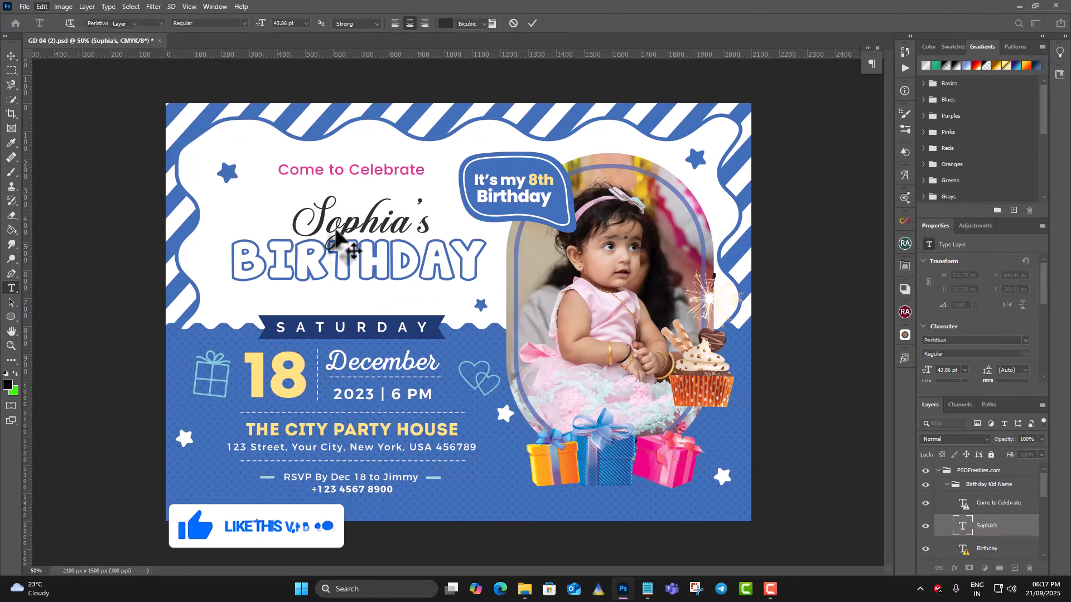
pyautogui.moveTo(435, 221); pyautogui.dragTo(473, 220)
pyautogui.moveTo(436, 223); pyautogui.dragTo(411, 219)
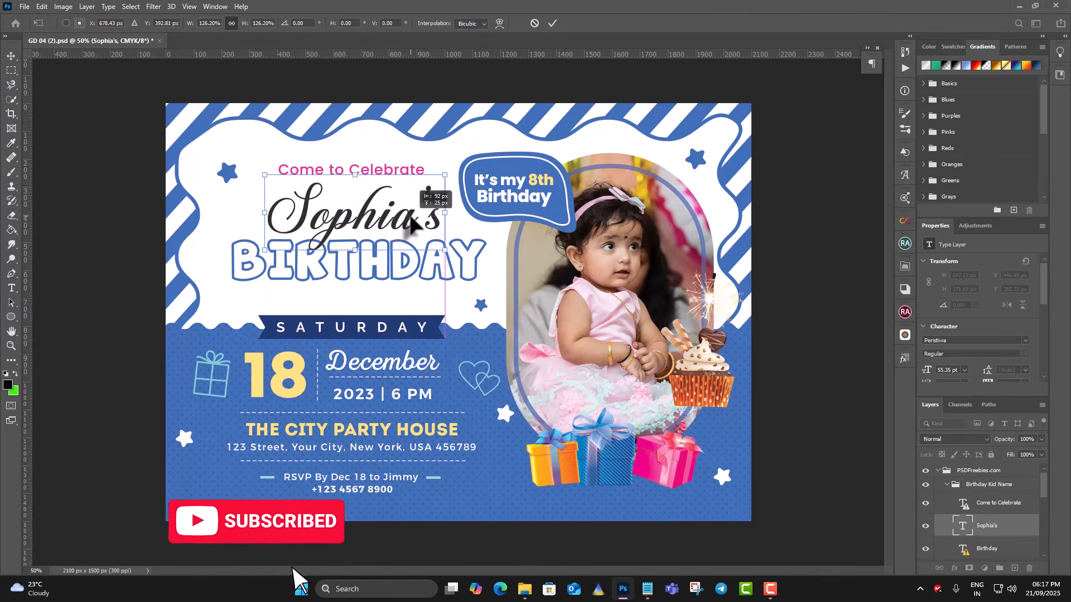
pyautogui.click(10, 56)
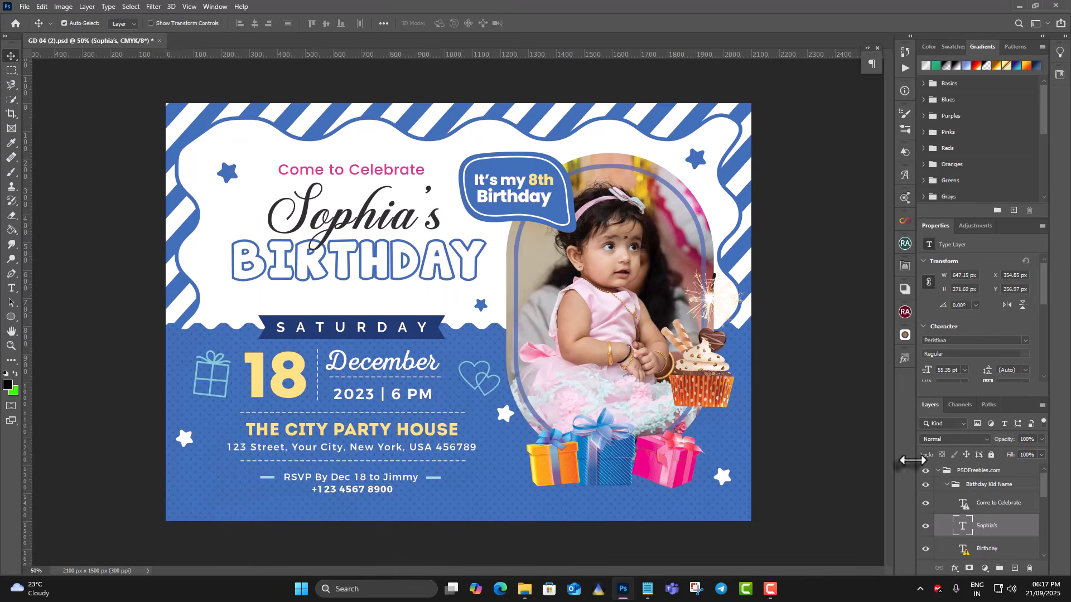
# Recolour the child's name text bright orange.
pyautogui.doubleClick(964, 528)
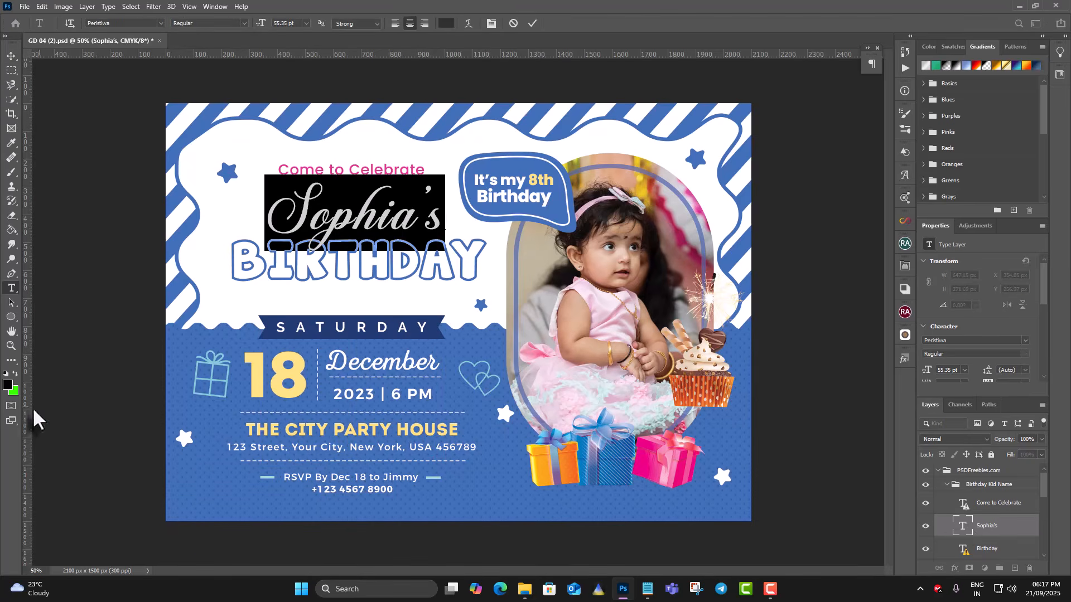
pyautogui.click(8, 386)
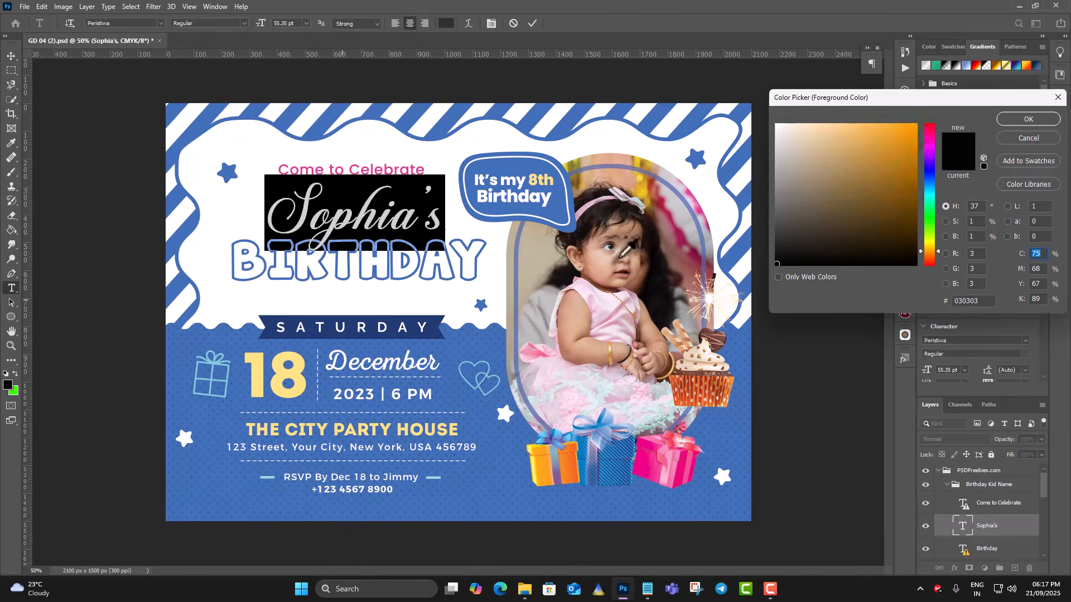
pyautogui.click(914, 124)
pyautogui.click(1027, 119)
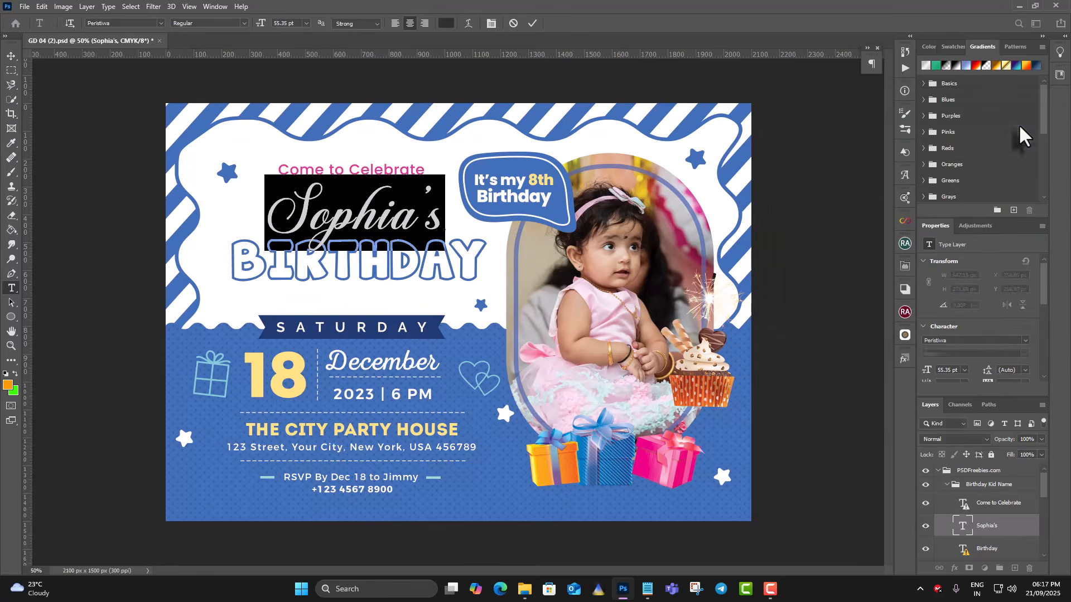
pyautogui.click(10, 55)
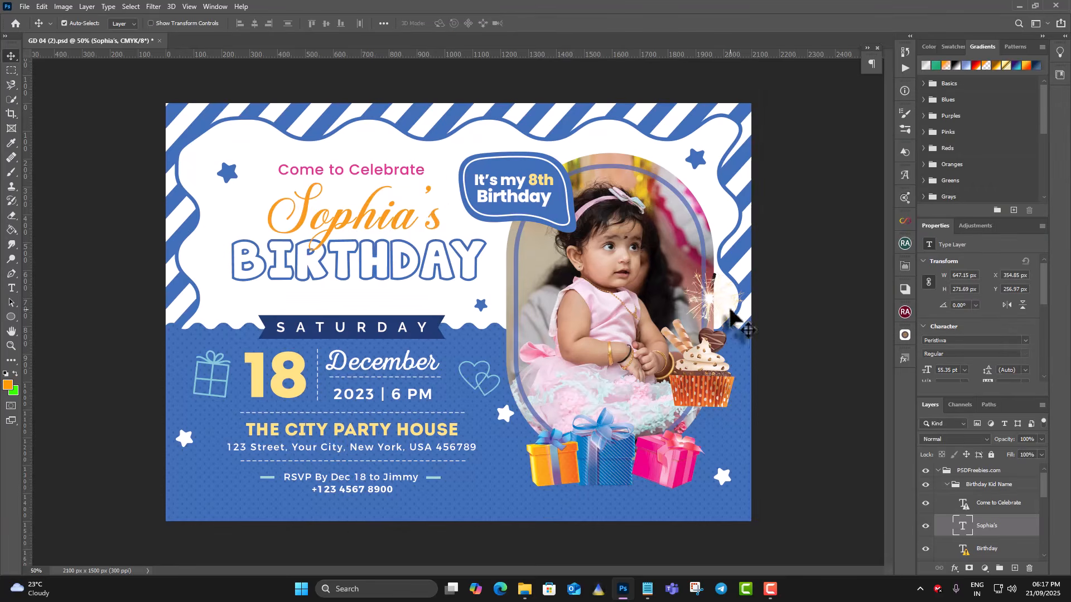
# Toggle the Birthday text layer to identify it, and open its text for editing, replacing the missing JandaManateeBubble font with the default.
pyautogui.scroll(-2, 1027, 521)
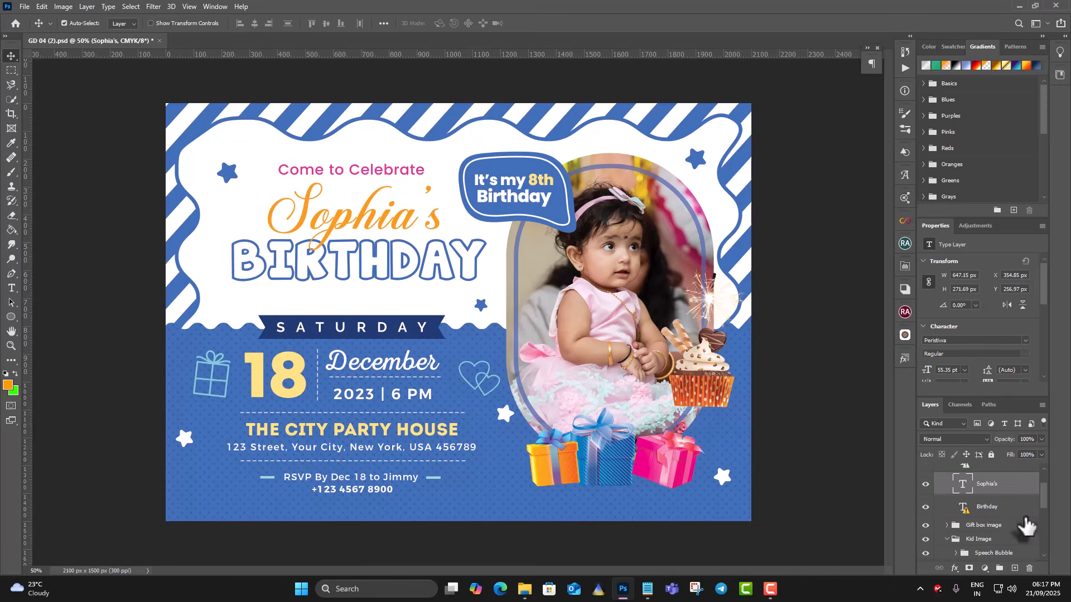
pyautogui.click(1015, 507)
pyautogui.click(925, 508)
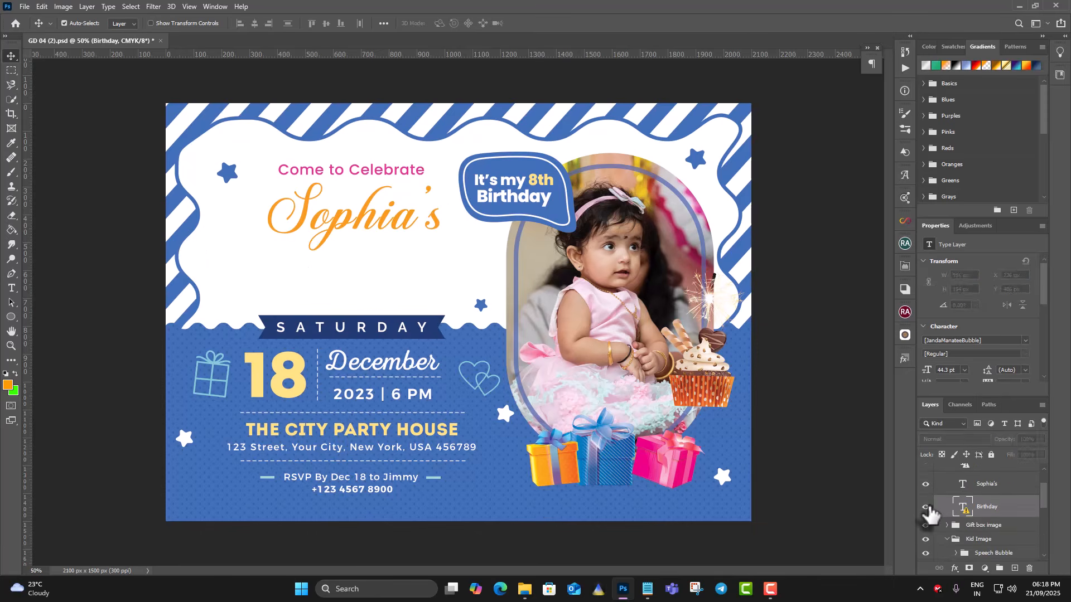
pyautogui.click(925, 507)
pyautogui.doubleClick(963, 506)
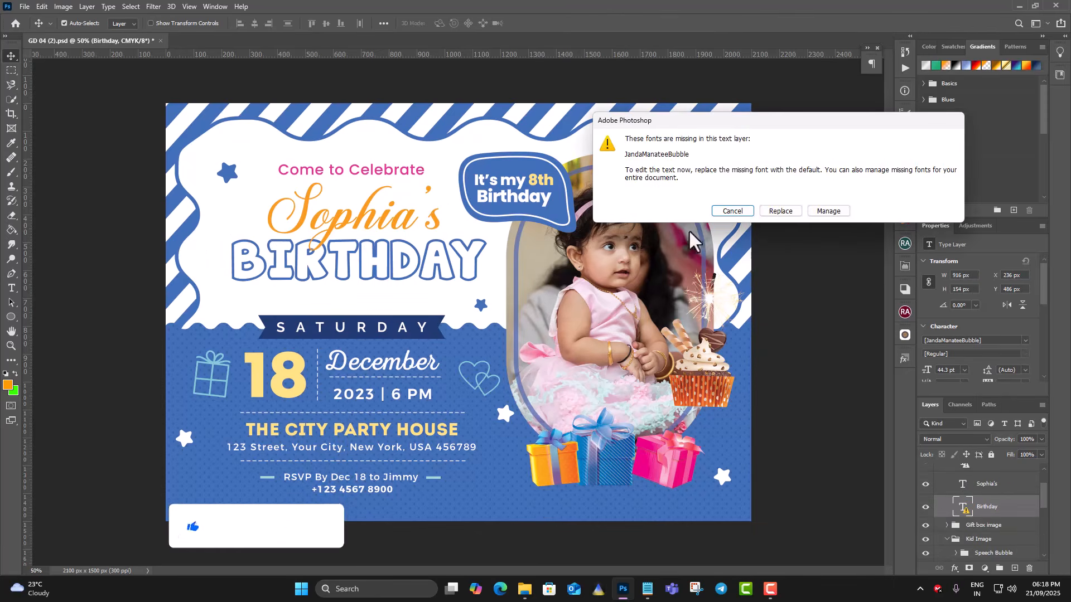
pyautogui.click(783, 212)
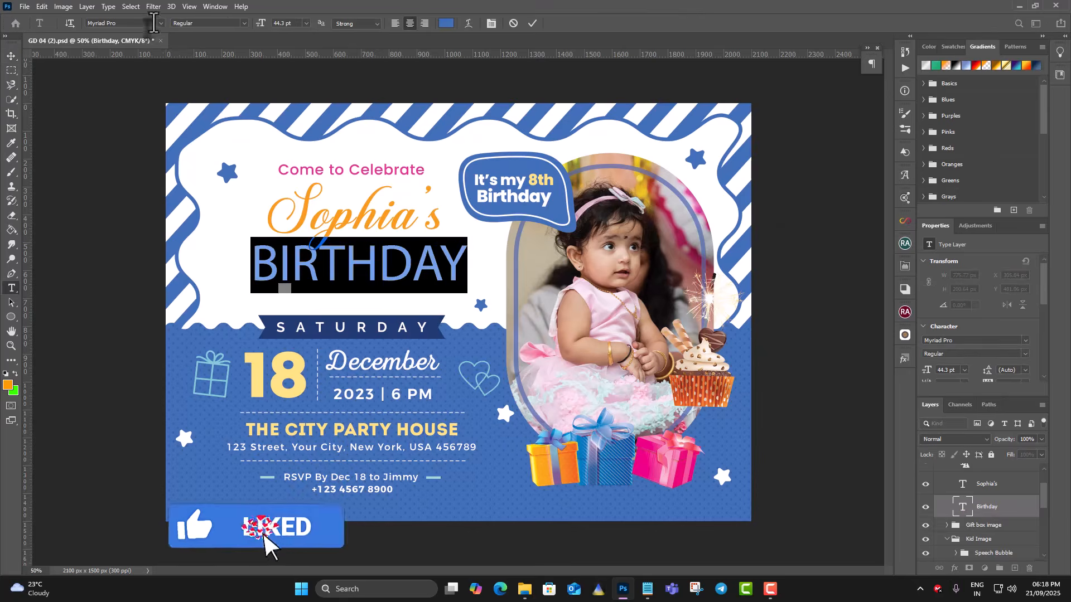
# Set the Birthday text in the BigPartyO2Green font, scale it to about 142%, and centre it beneath the child's name.
pyautogui.click(161, 23)
pyautogui.moveTo(317, 388); pyautogui.dragTo(314, 59)
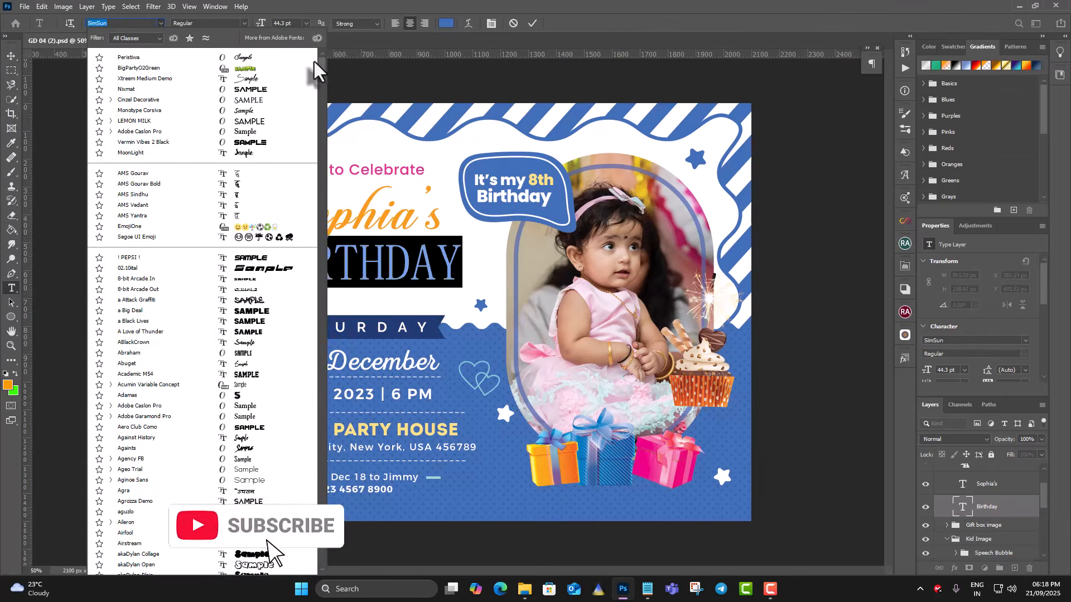
pyautogui.click(239, 70)
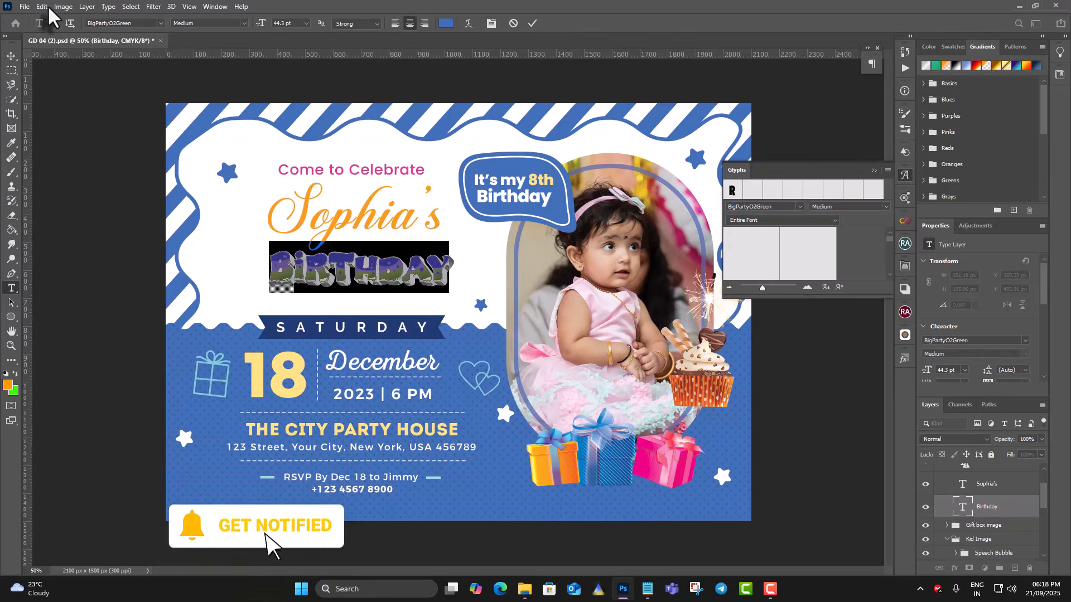
pyautogui.click(42, 6)
pyautogui.click(79, 249)
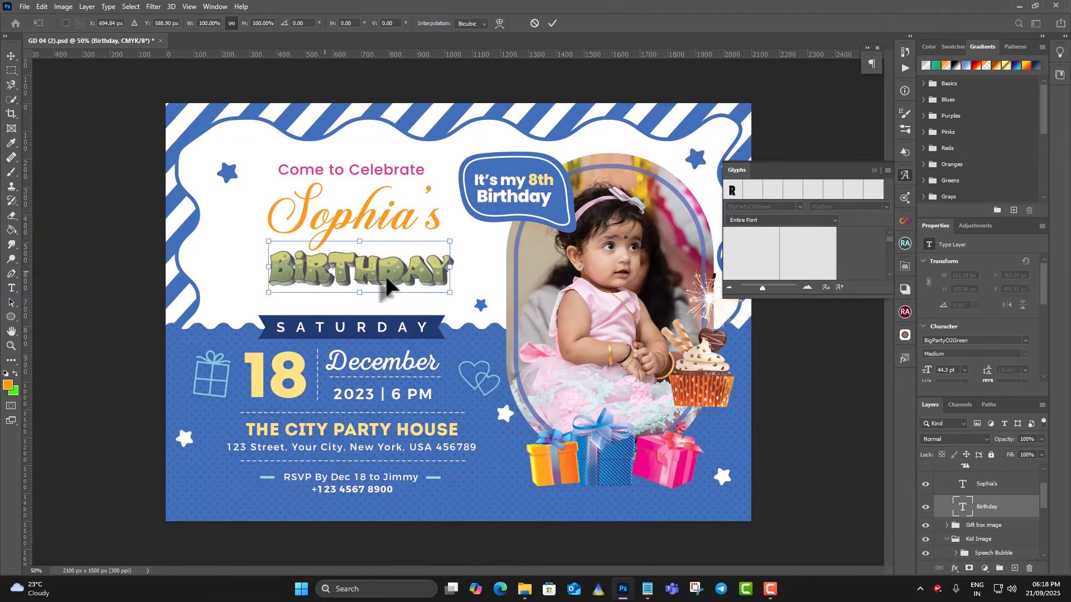
pyautogui.moveTo(451, 267); pyautogui.dragTo(538, 267)
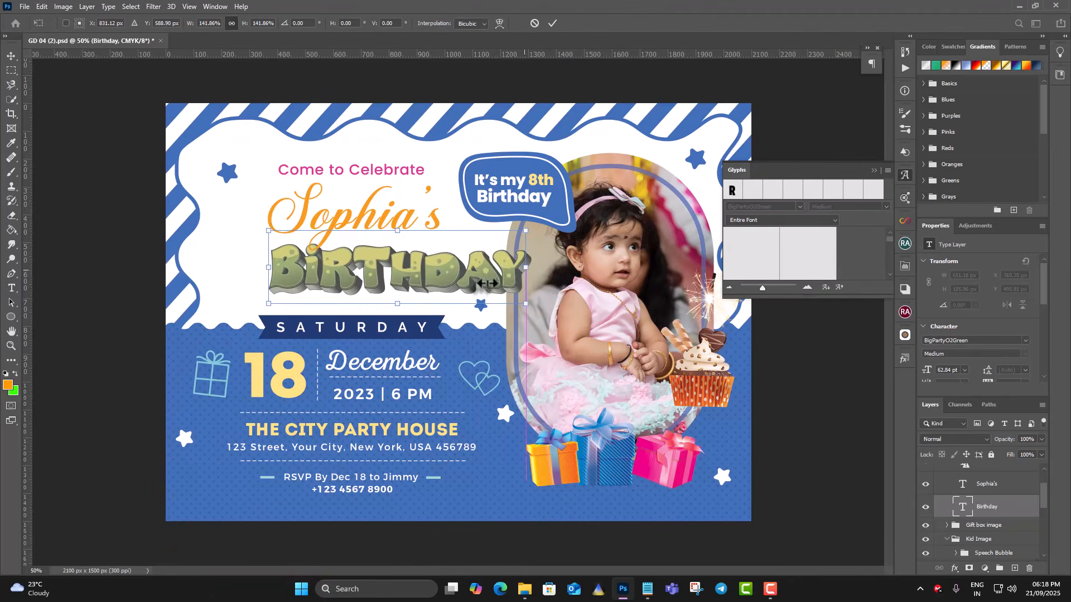
pyautogui.moveTo(474, 292); pyautogui.dragTo(429, 284)
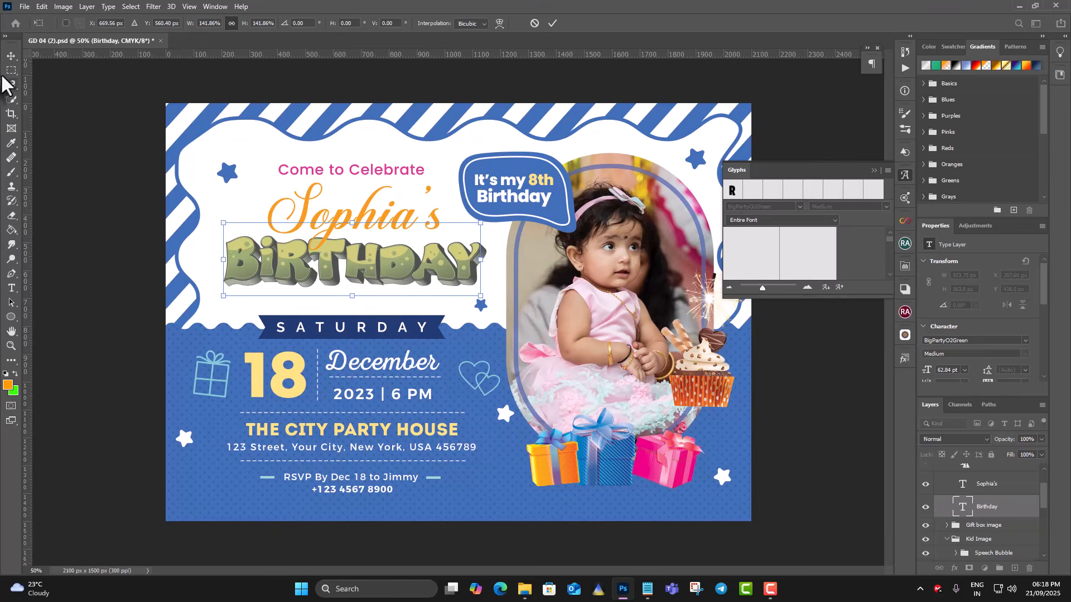
pyautogui.click(10, 52)
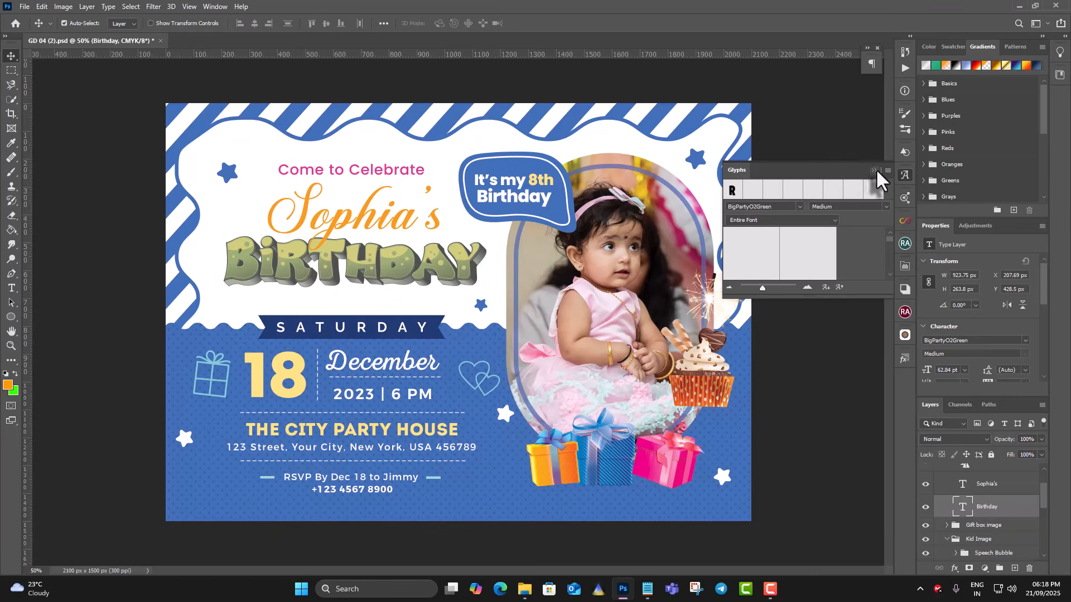
pyautogui.click(874, 170)
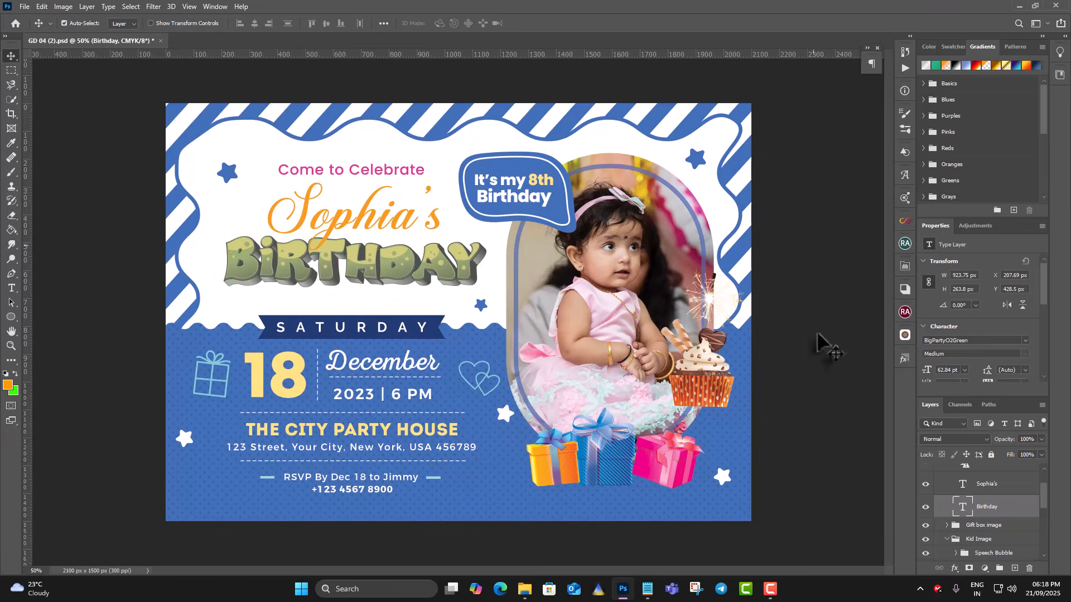
# Add a drop shadow to the Birthday text in black with the Multiply blend mode.
pyautogui.doubleClick(1028, 510)
pyautogui.click(660, 241)
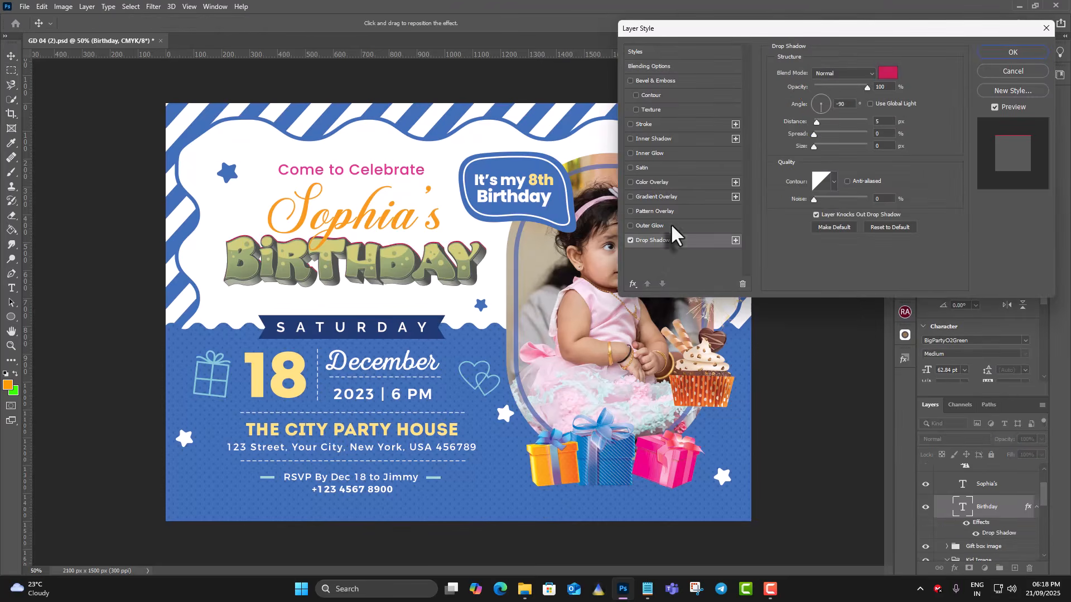
pyautogui.click(891, 77)
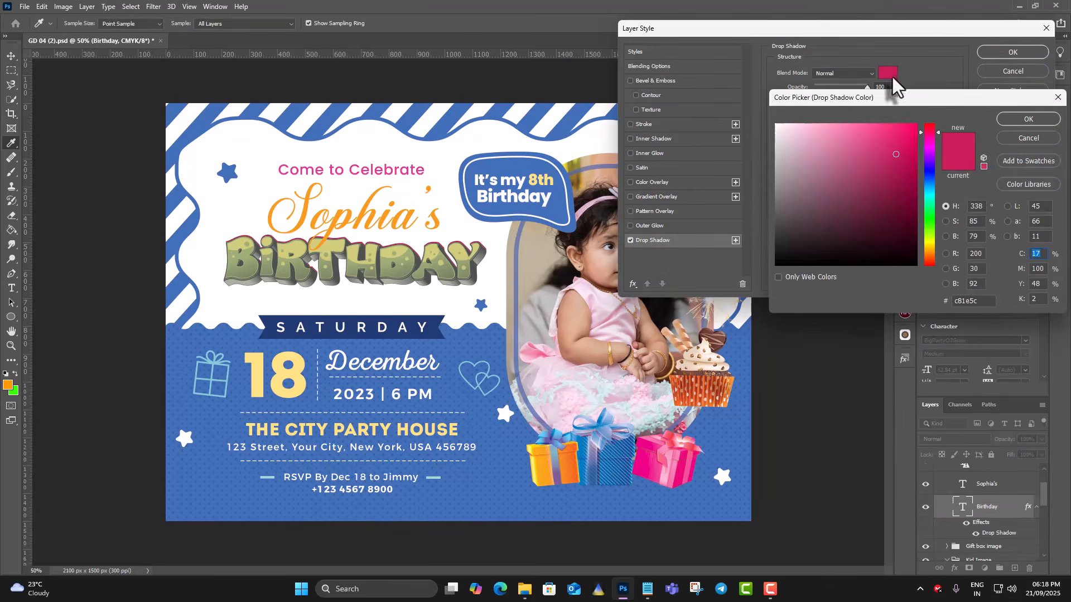
pyautogui.click(910, 262)
pyautogui.click(1026, 118)
pyautogui.click(851, 74)
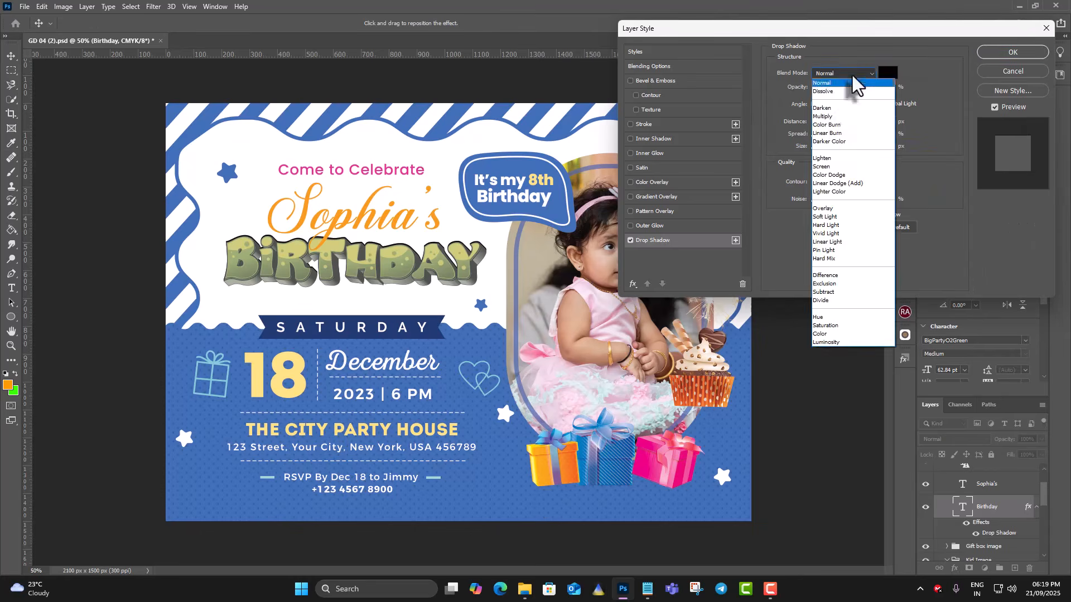
pyautogui.click(835, 116)
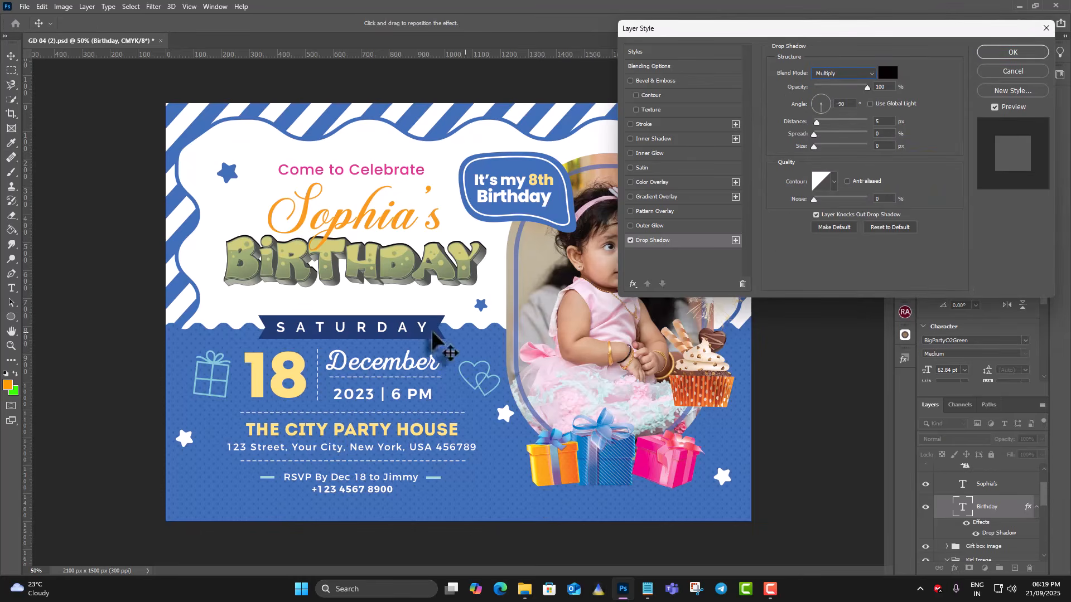
# Offset the Birthday text's drop shadow to a 147° angle and 16 px distance, with size 10 px and opacity 35%, and apply it.
pyautogui.moveTo(443, 285); pyautogui.dragTo(449, 291)
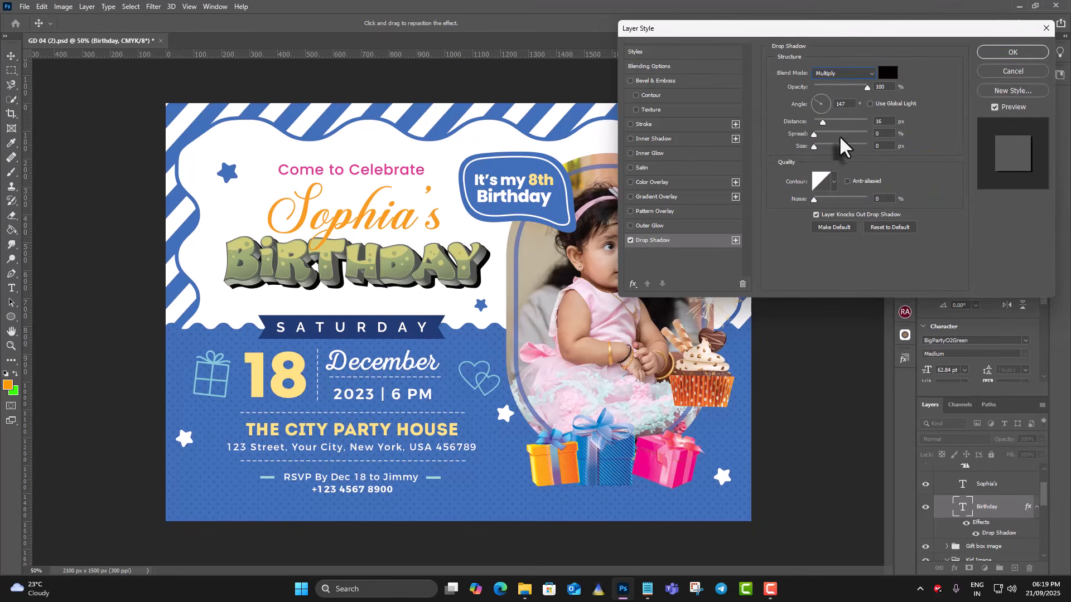
pyautogui.moveTo(814, 147); pyautogui.dragTo(817, 146)
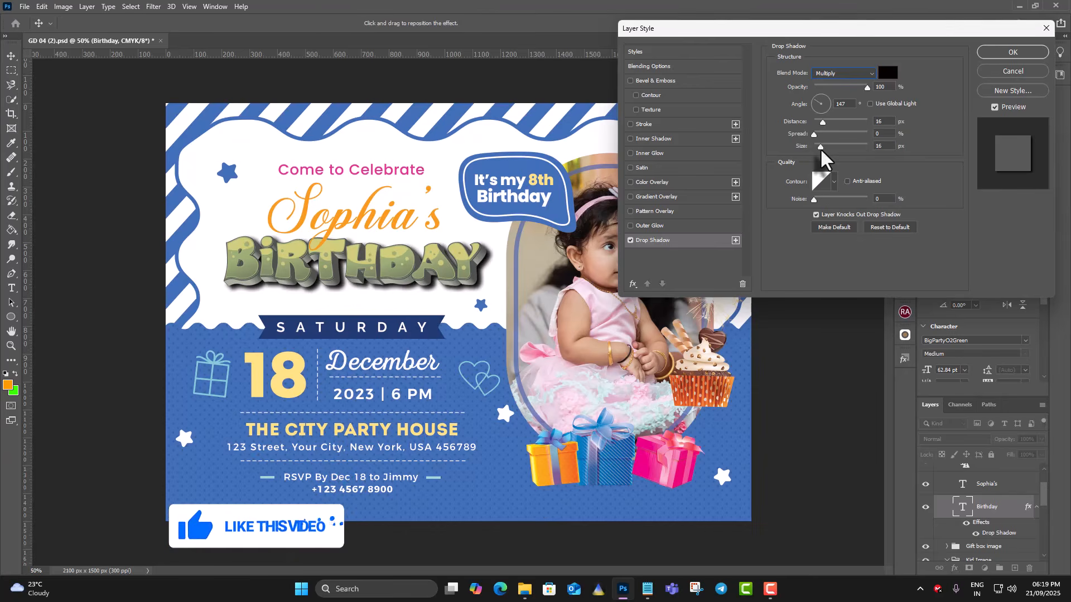
pyautogui.click(813, 135)
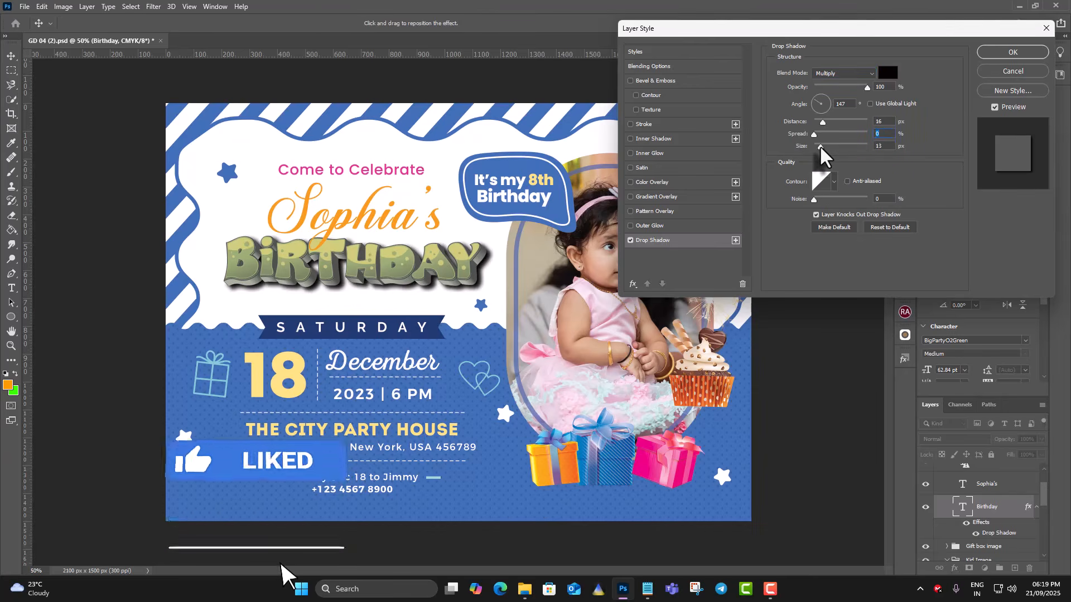
pyautogui.moveTo(820, 146); pyautogui.dragTo(817, 147)
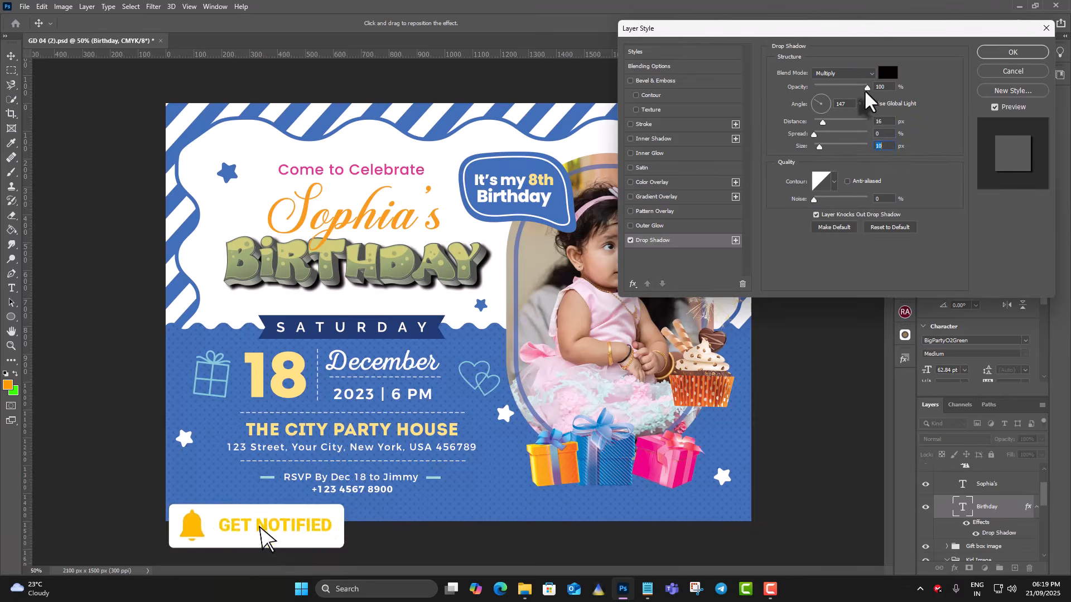
pyautogui.moveTo(865, 88); pyautogui.dragTo(833, 87)
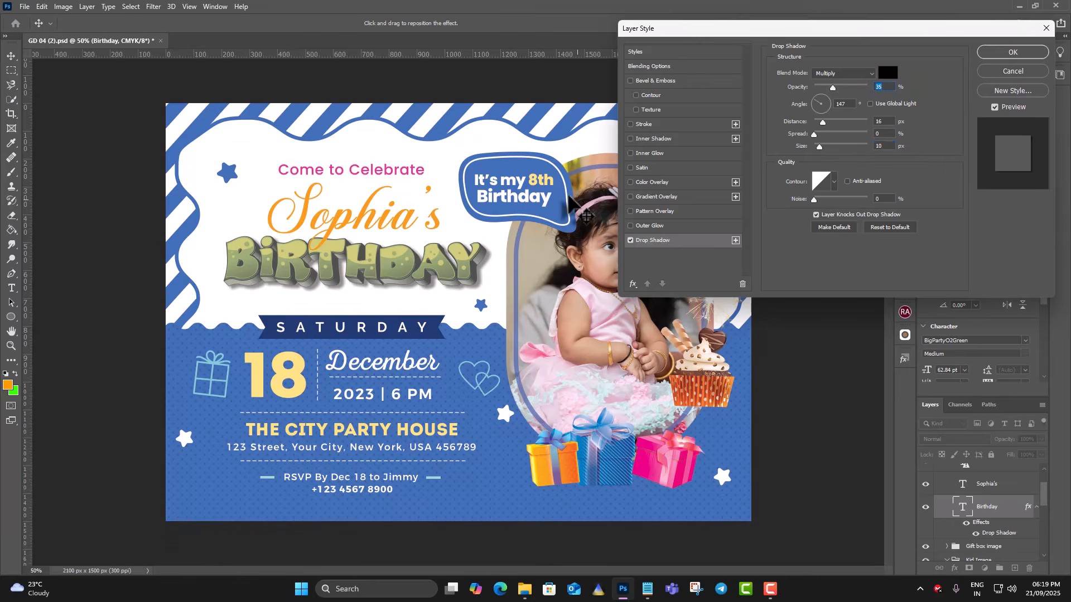
pyautogui.click(1007, 52)
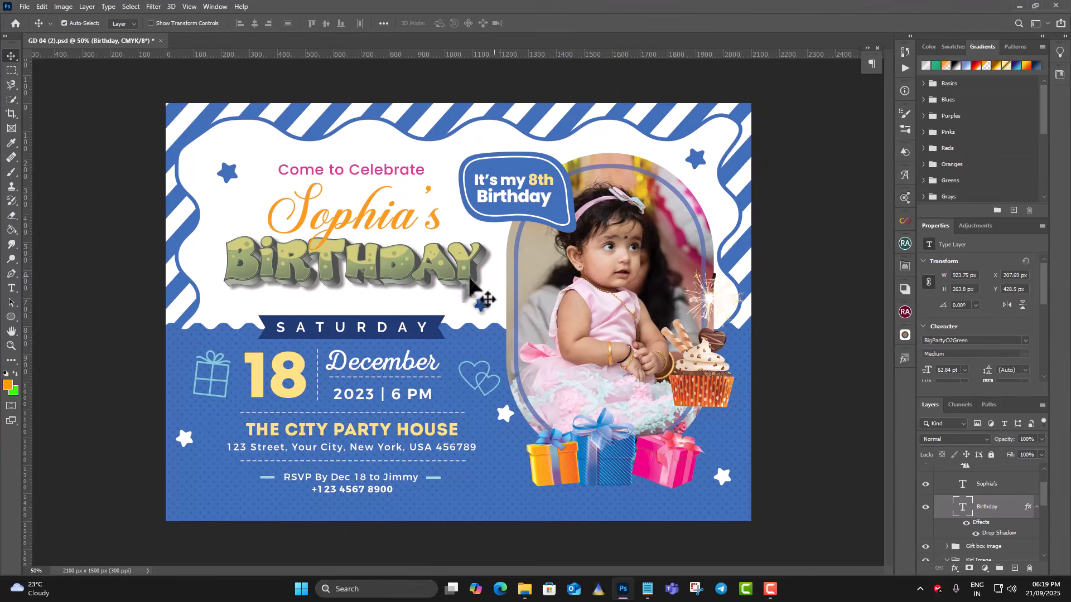
# Expand the Speech Bubble group, toggle the "It's my 8th Birthday" text to identify it, and open that text for editing.
pyautogui.scroll(-3, 999, 505)
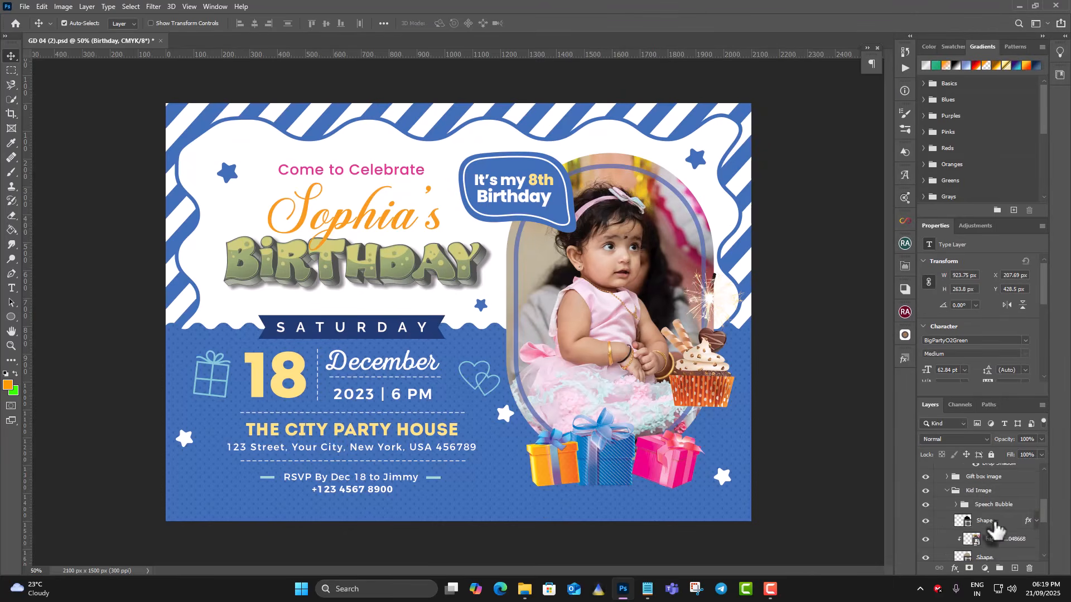
pyautogui.click(926, 506)
pyautogui.click(956, 505)
pyautogui.scroll(-1, 995, 527)
pyautogui.click(925, 481)
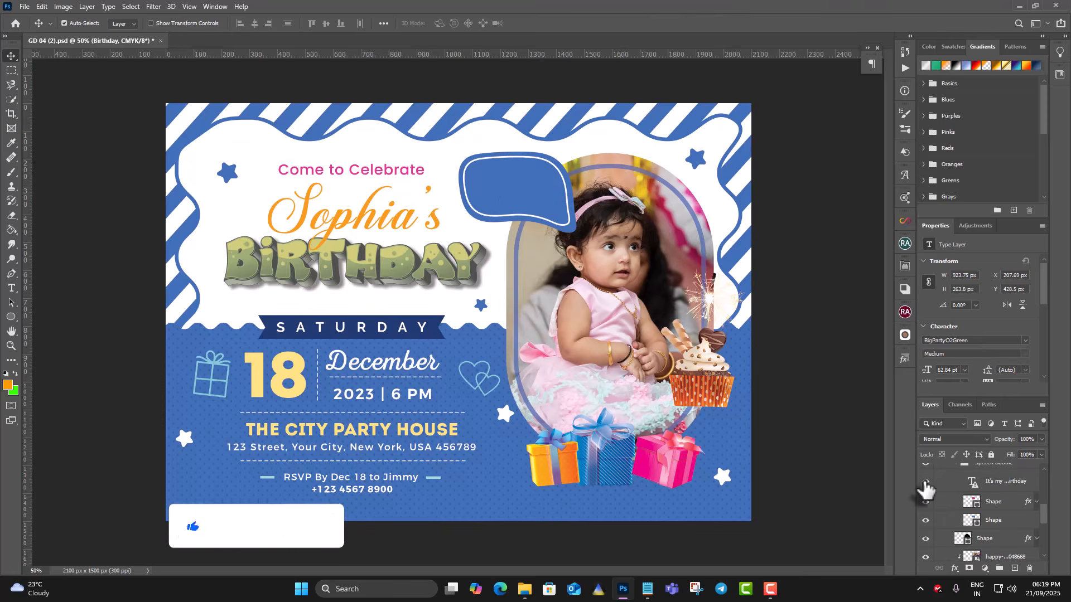
pyautogui.click(925, 481)
pyautogui.click(971, 484)
pyautogui.doubleClick(971, 483)
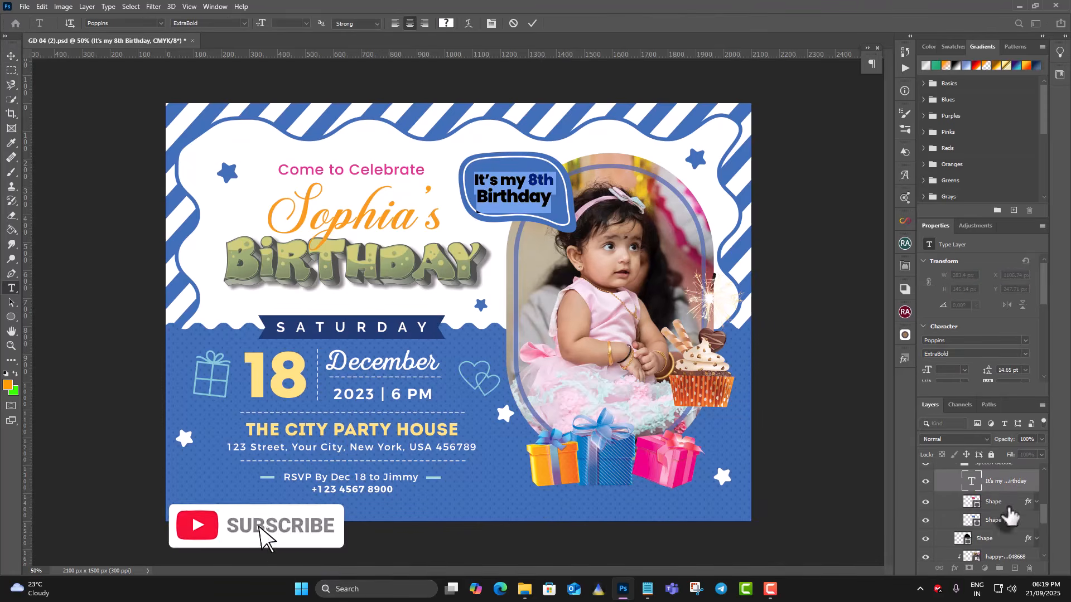
pyautogui.click(968, 484)
# Leave the speech bubble text unchanged, toggle the Bottem Text group's visibility to identify its contents, and expand the group.
pyautogui.scroll(-4, 1003, 504)
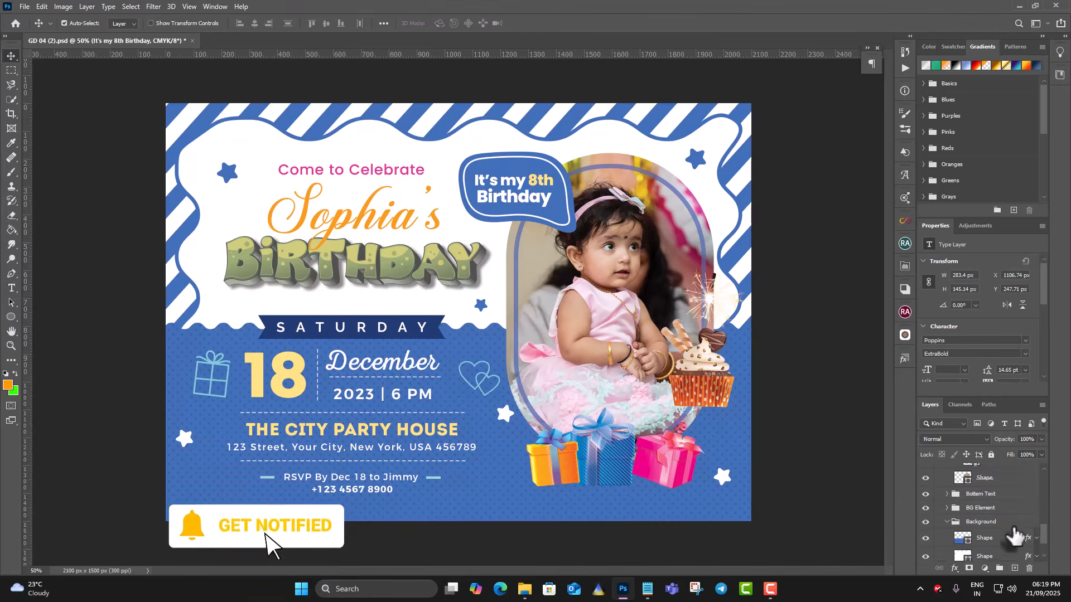
pyautogui.click(1008, 492)
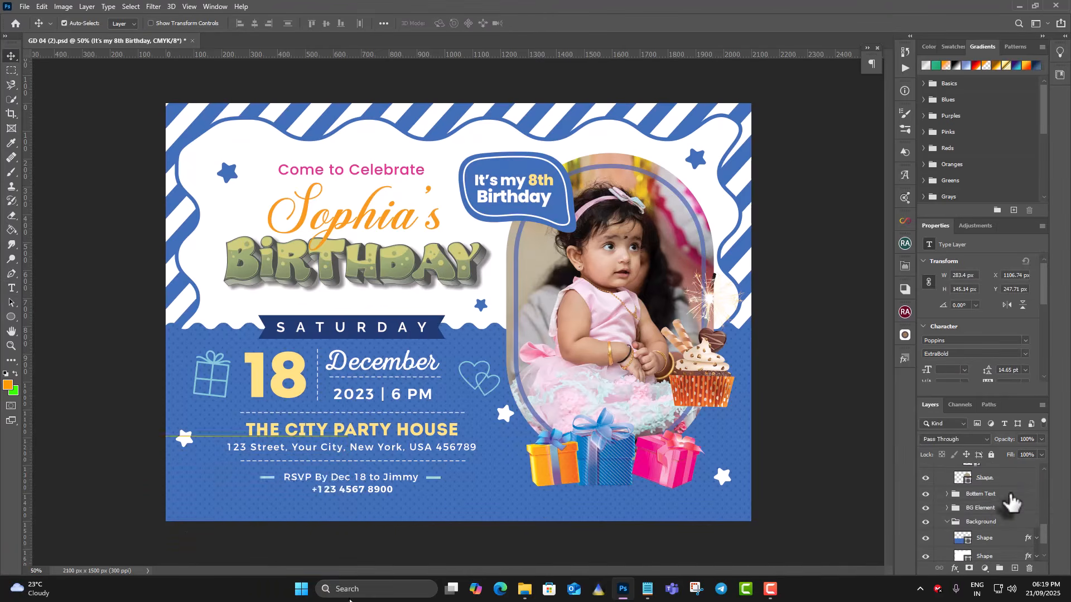
pyautogui.click(925, 494)
pyautogui.click(925, 494)
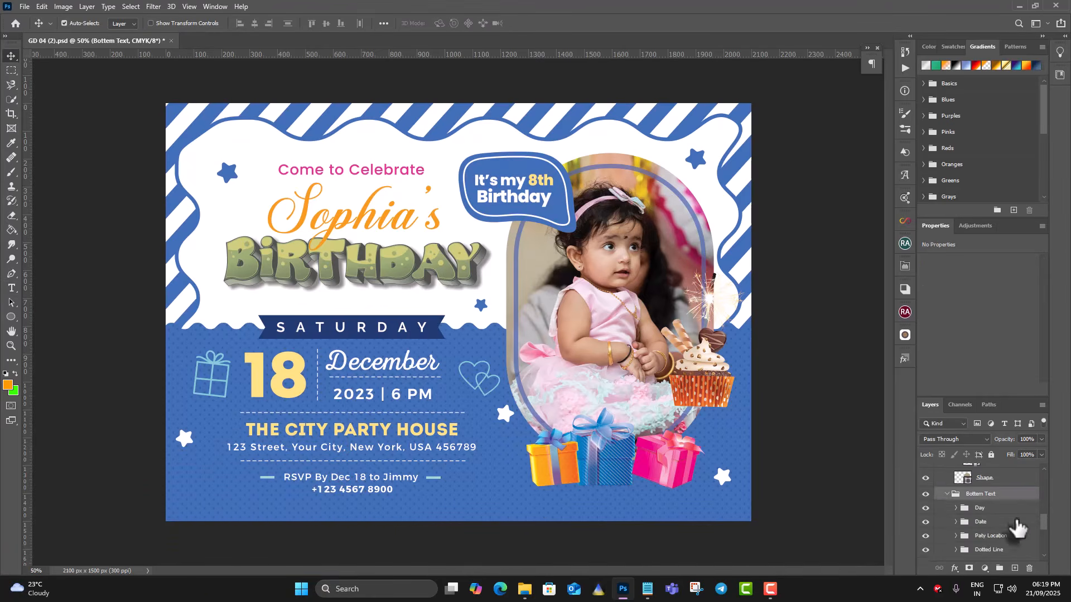
pyautogui.click(947, 495)
pyautogui.click(925, 494)
pyautogui.click(925, 494)
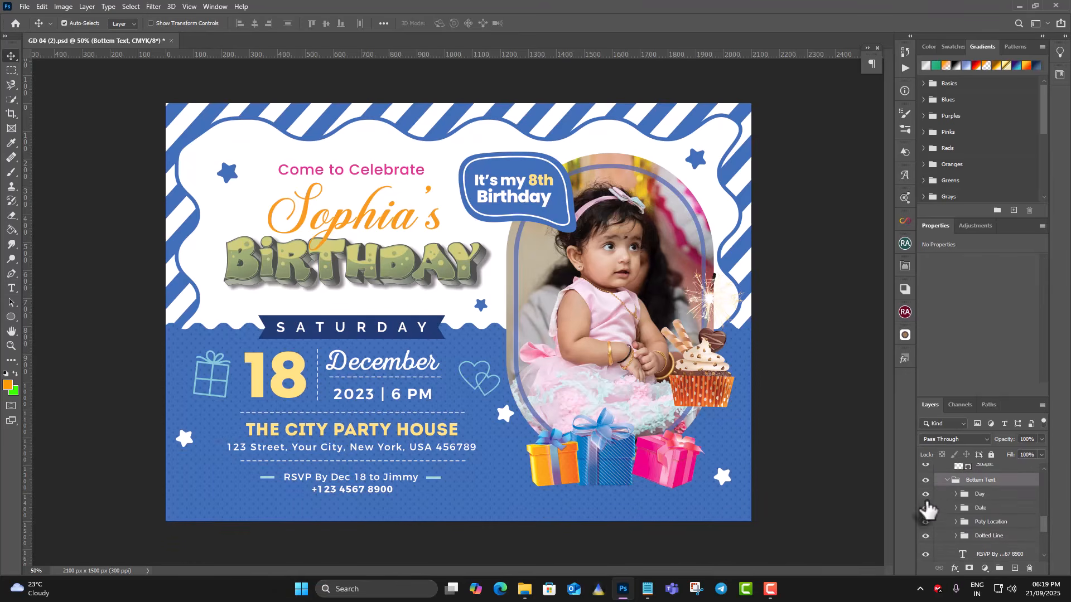
# Toggle the Date group's visibility to identify it and expand the group to reach its text layers.
pyautogui.click(925, 508)
pyautogui.click(925, 508)
pyautogui.click(955, 508)
pyautogui.scroll(-3, 1004, 535)
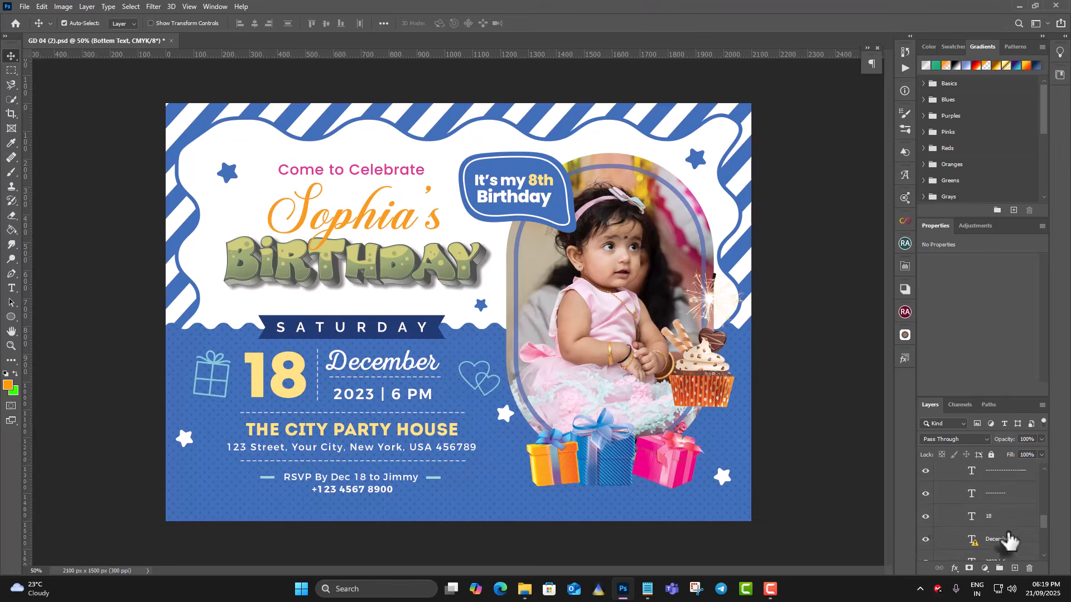
# Identify the day number 18 in the Date group by toggling its visibility, and replace it with 12.
pyautogui.click(925, 516)
pyautogui.click(925, 515)
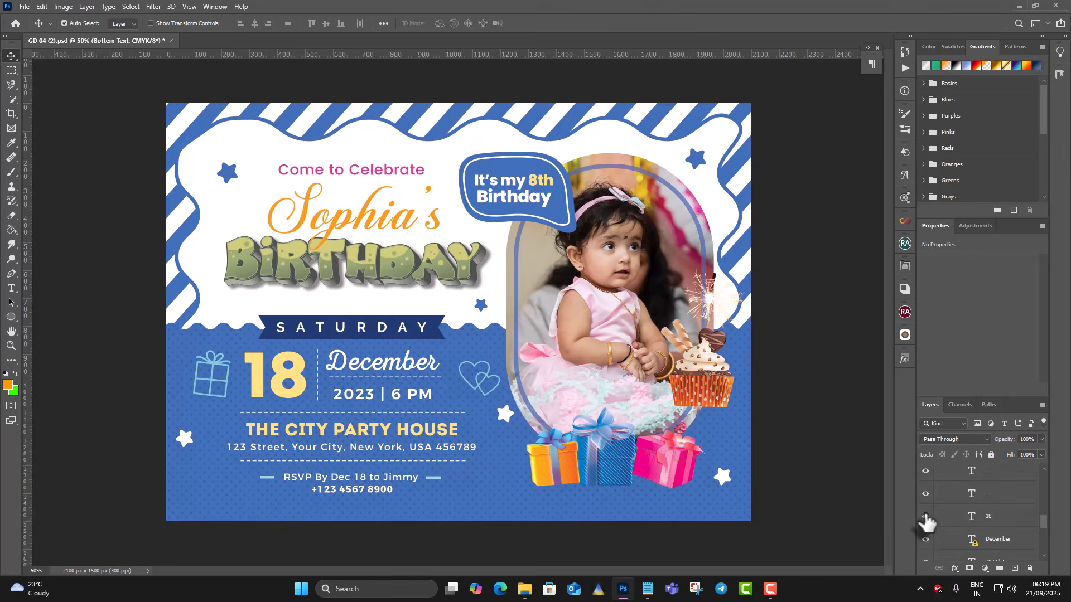
pyautogui.click(972, 519)
pyautogui.doubleClick(972, 518)
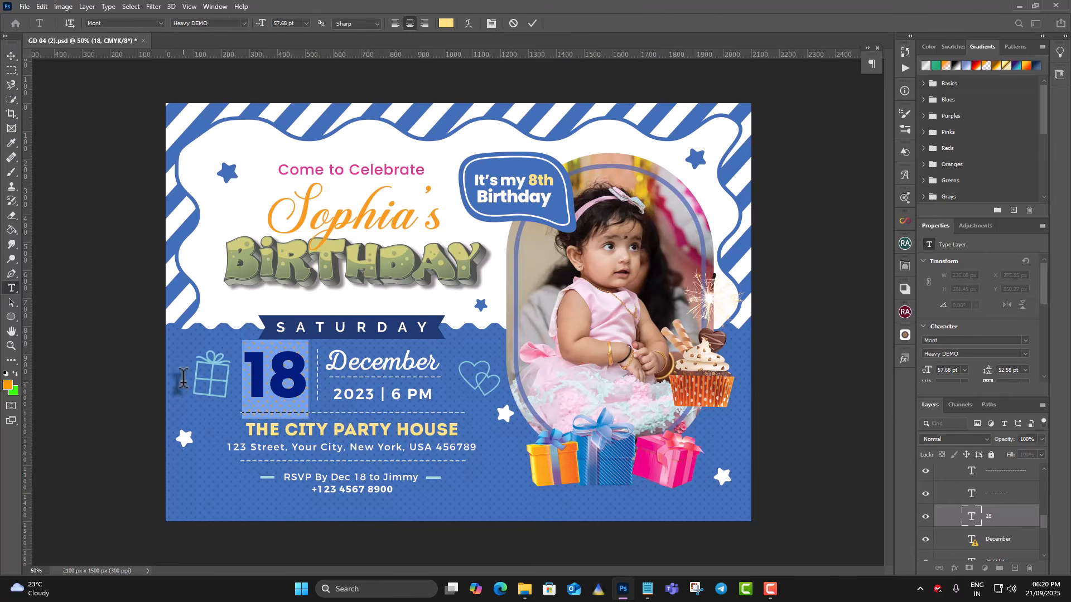
pyautogui.write('12')
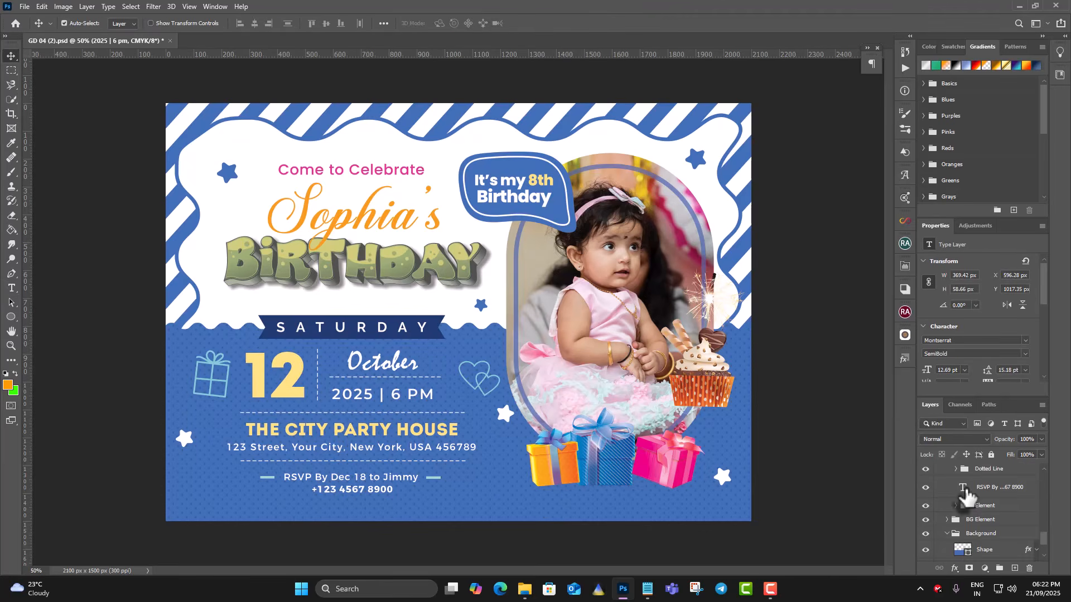
# Open the RSVP contact text for editing, exit without changing it, and go back up the layers to the Birthday text.
pyautogui.doubleClick(963, 488)
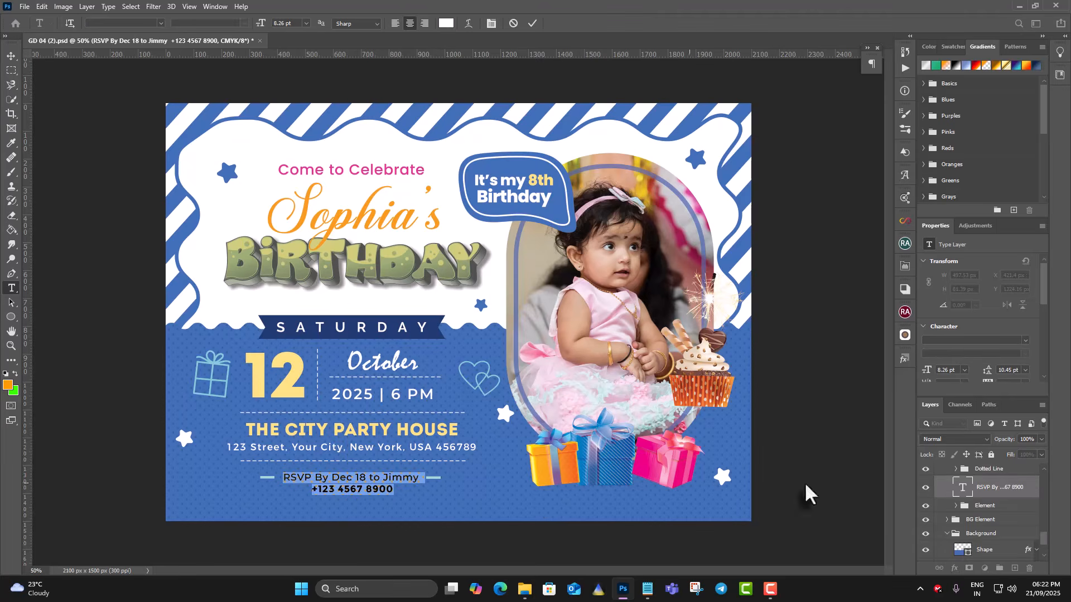
pyautogui.press('Escape')
pyautogui.press('v')
pyautogui.scroll(5, 993, 535)
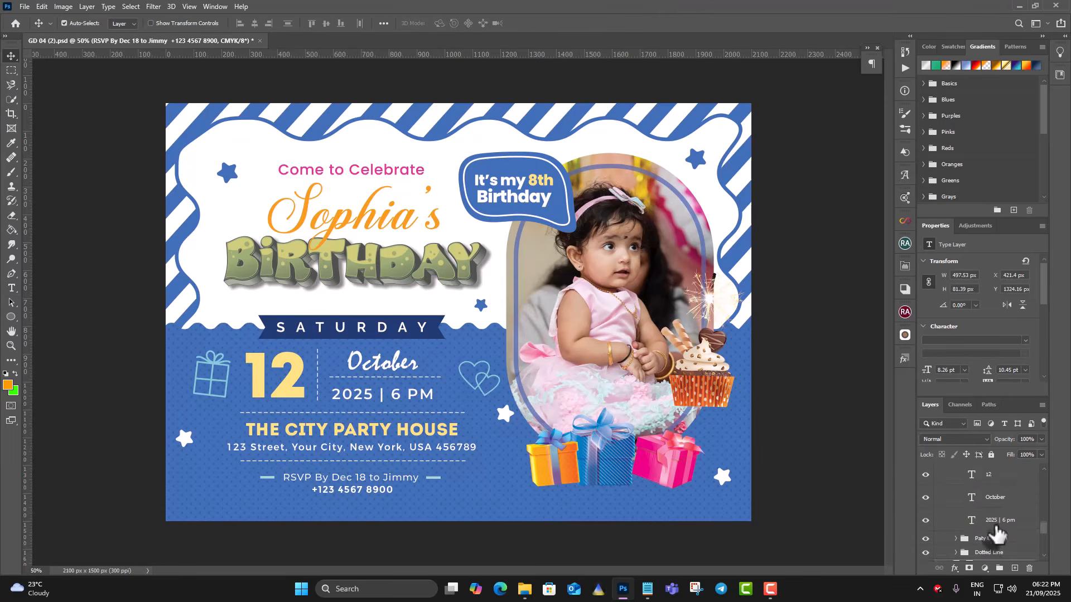
pyautogui.scroll(5, 997, 535)
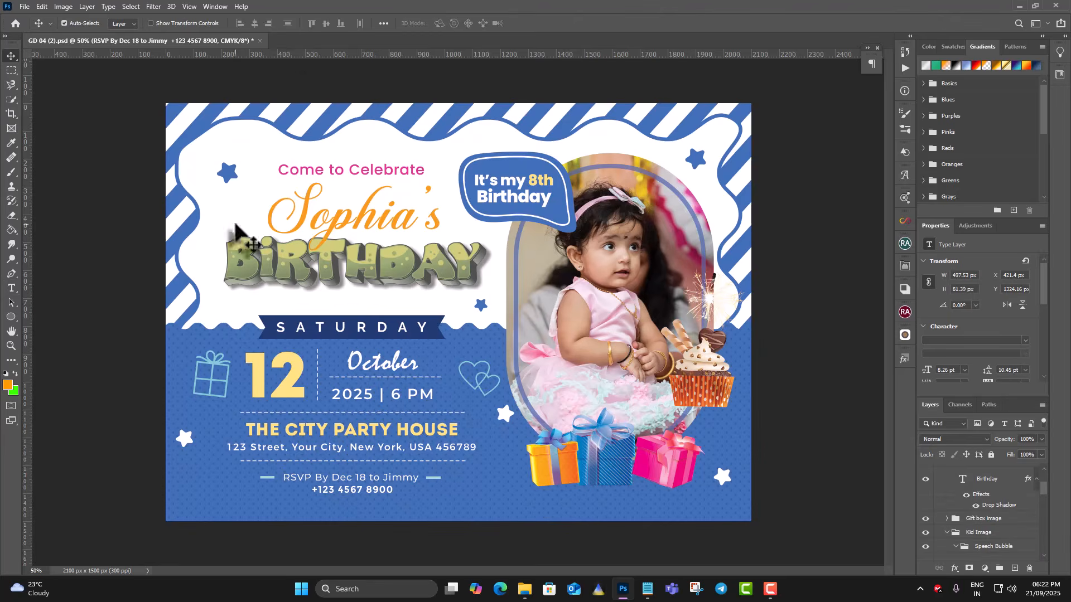